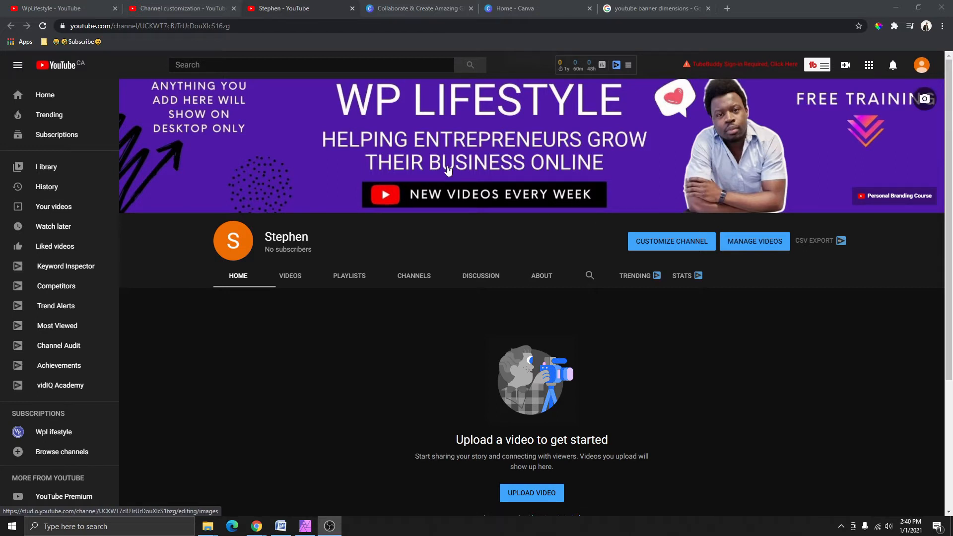
# - Switch to Canva and search the template library for "you" to open the YouTube Channel Art templates
pyautogui.click(309, 90)
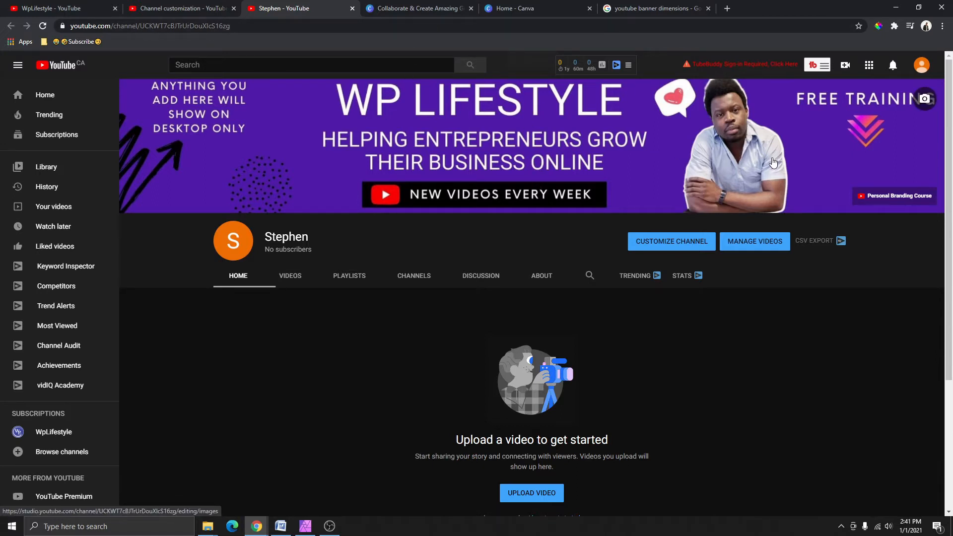
pyautogui.click(417, 9)
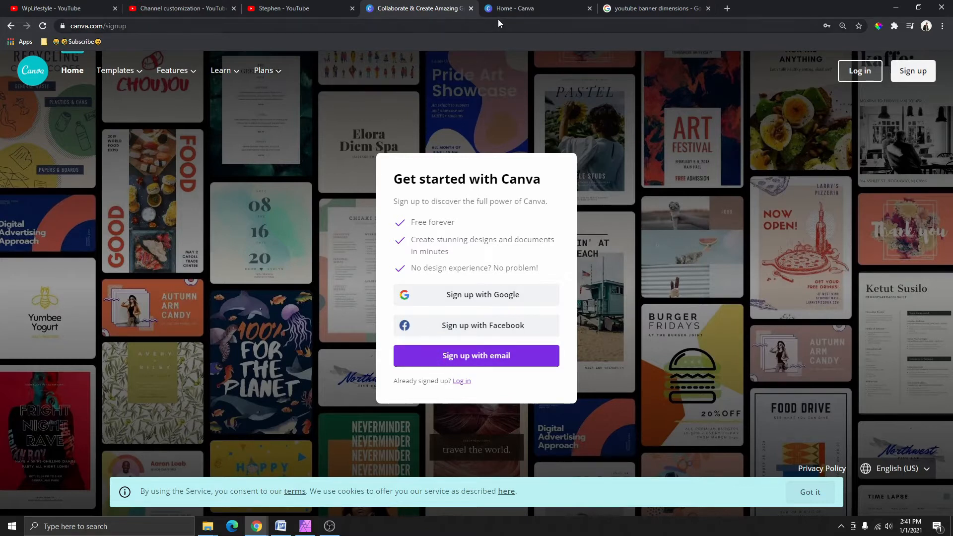
pyautogui.click(511, 8)
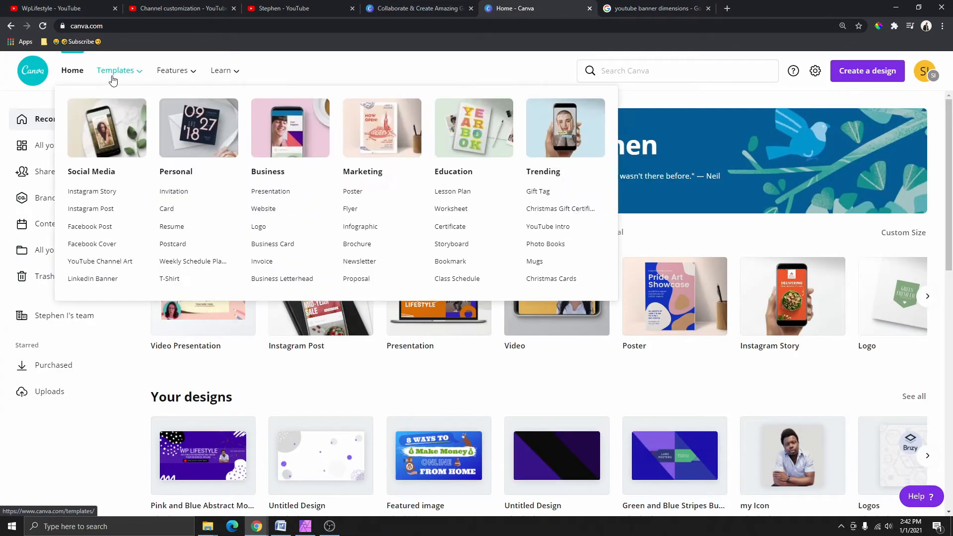
pyautogui.click(102, 70)
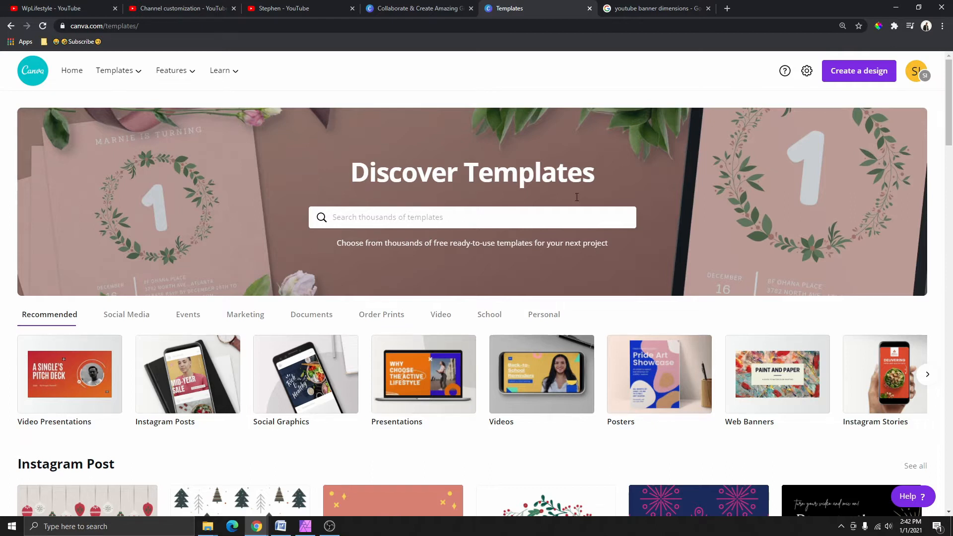
pyautogui.click(400, 216)
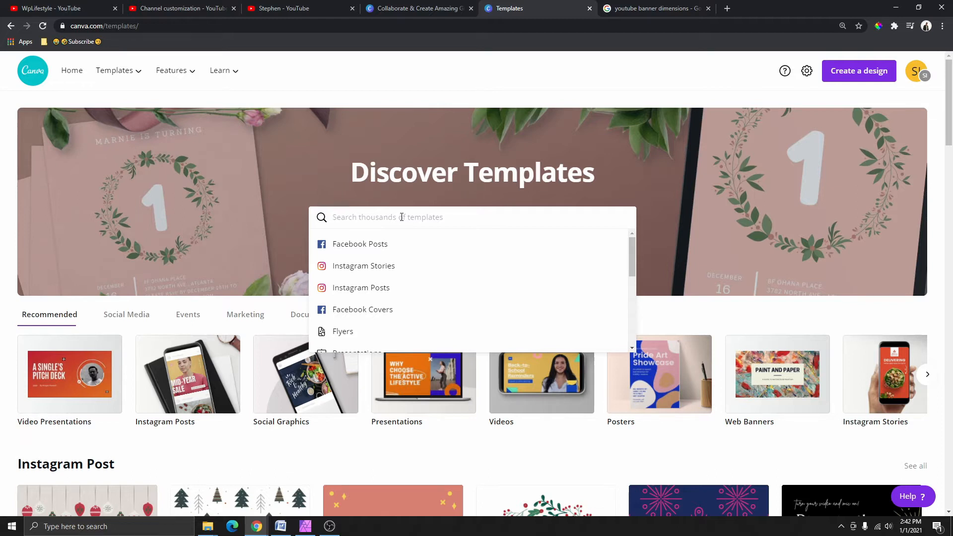
pyautogui.write('you')
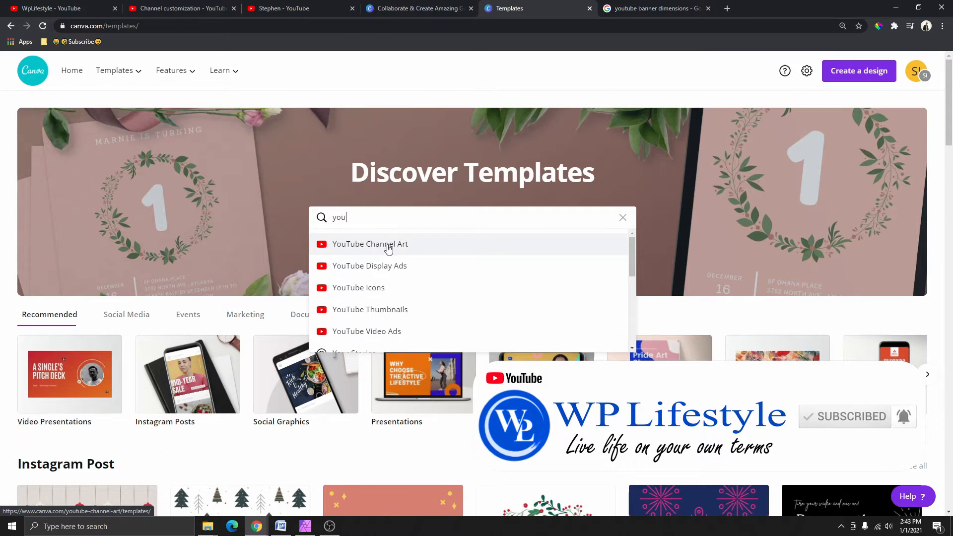
pyautogui.click(387, 248)
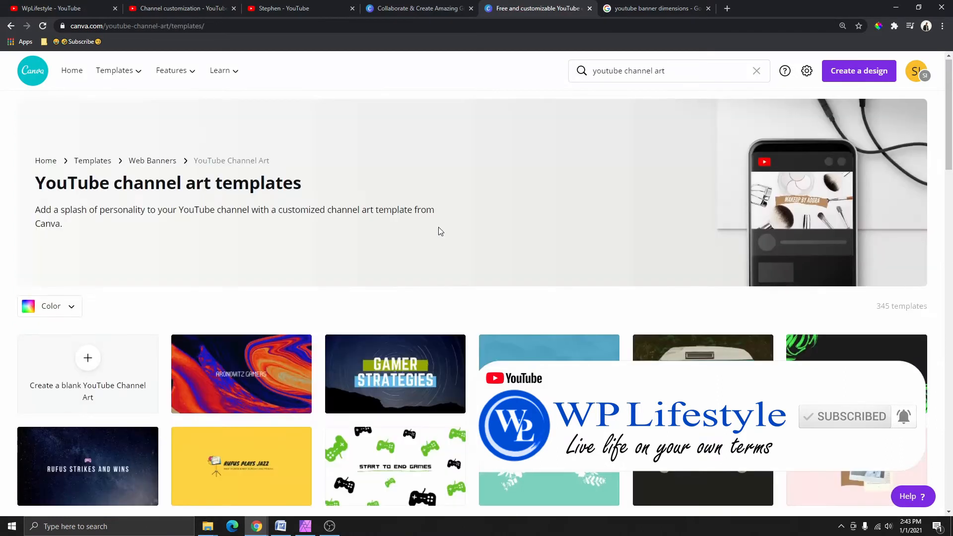
# - Browse the YouTube Channel Art templates to examine the available designs and how many are offered
pyautogui.scroll(-3, 440, 230)
pyautogui.scroll(-7, 590, 248)
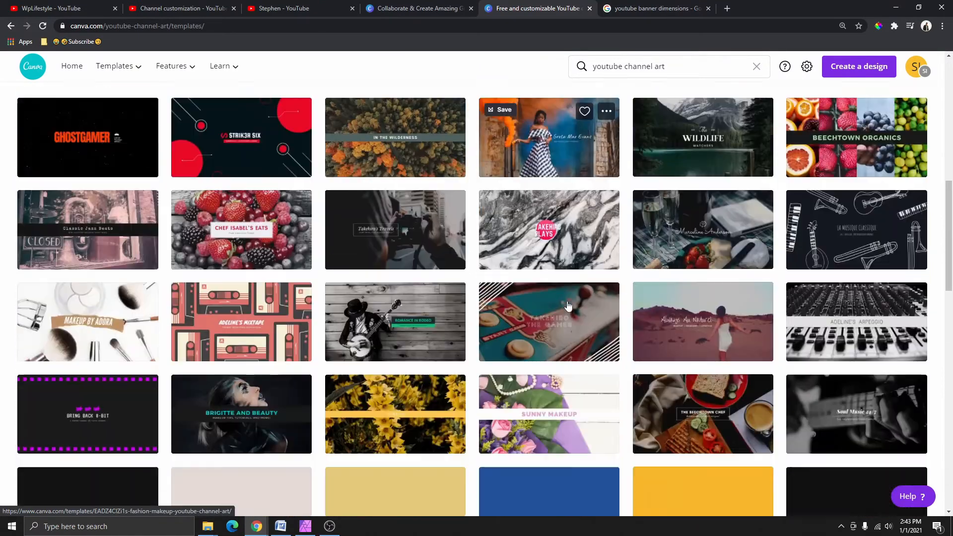
pyautogui.scroll(10, 571, 299)
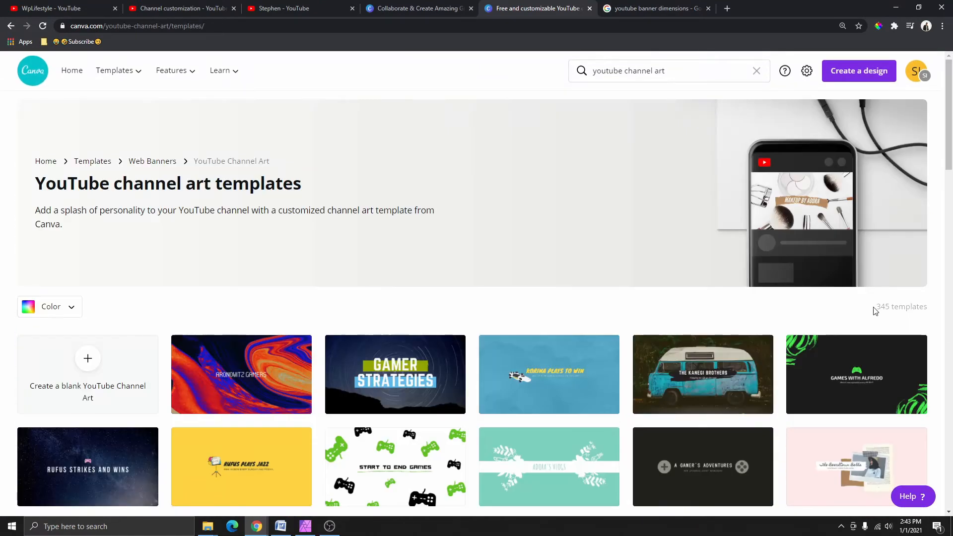
pyautogui.moveTo(874, 309); pyautogui.dragTo(928, 306)
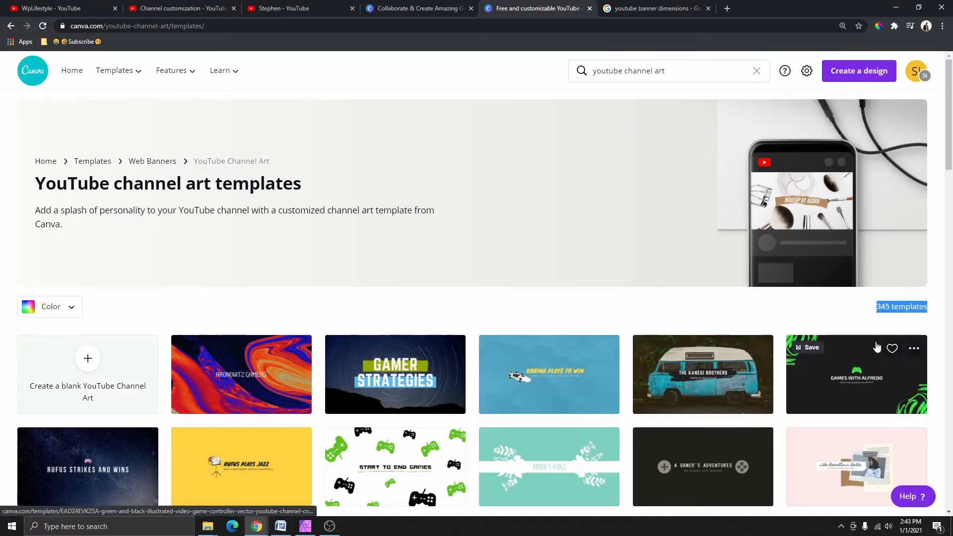
pyautogui.scroll(-5, 632, 295)
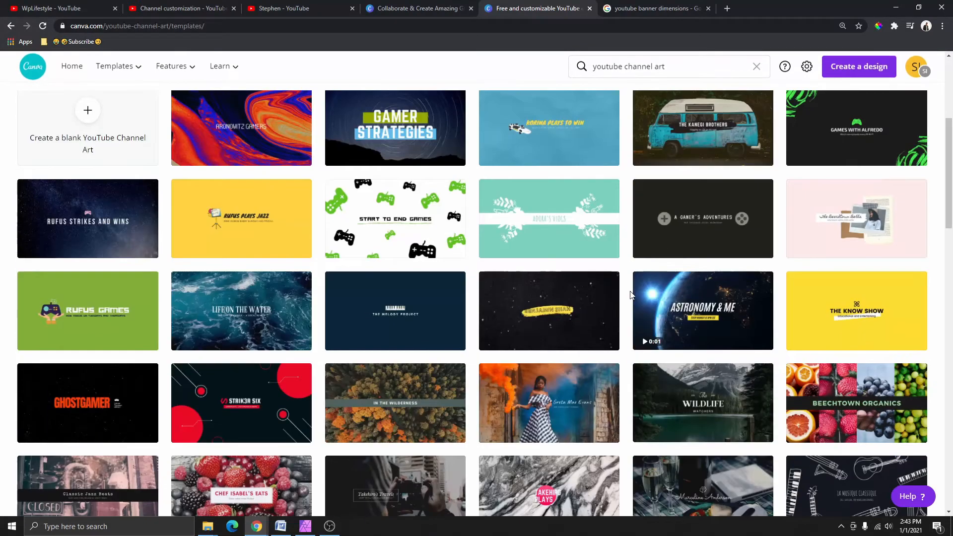
pyautogui.scroll(-15, 630, 294)
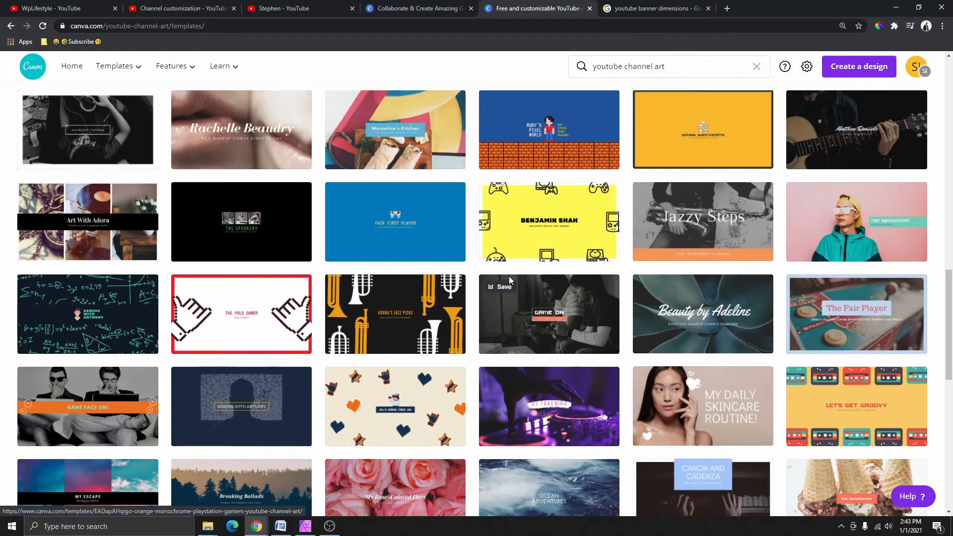
pyautogui.scroll(15, 306, 243)
pyautogui.scroll(4, 306, 243)
pyautogui.scroll(-1, 179, 347)
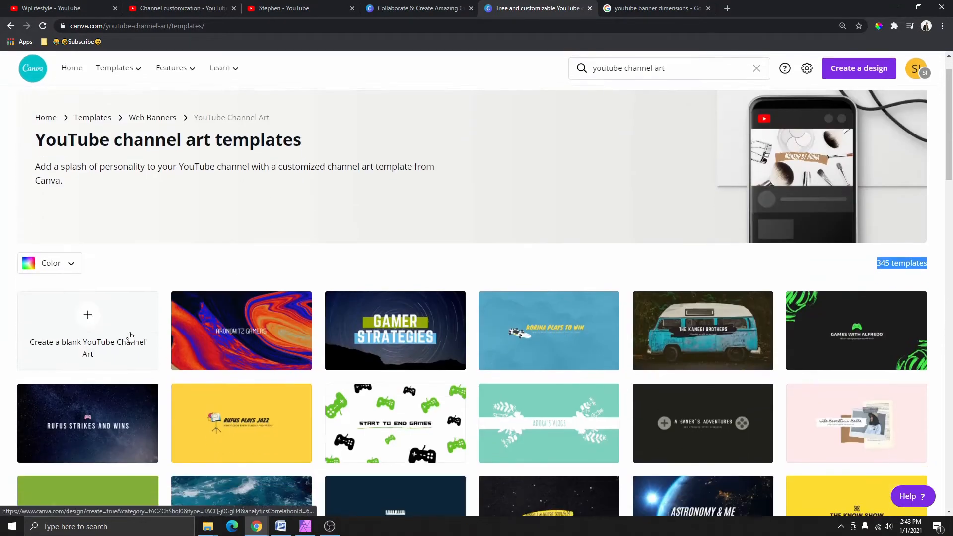
# - Create a blank YouTube Channel Art design and check the safe-area layout in the Google image results for YouTube banner dimensions
pyautogui.click(88, 313)
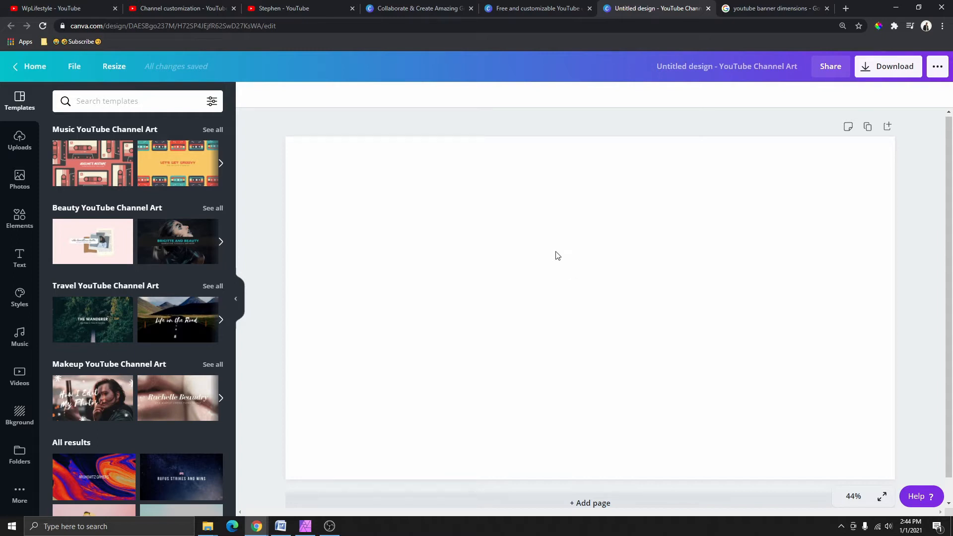
pyautogui.click(760, 11)
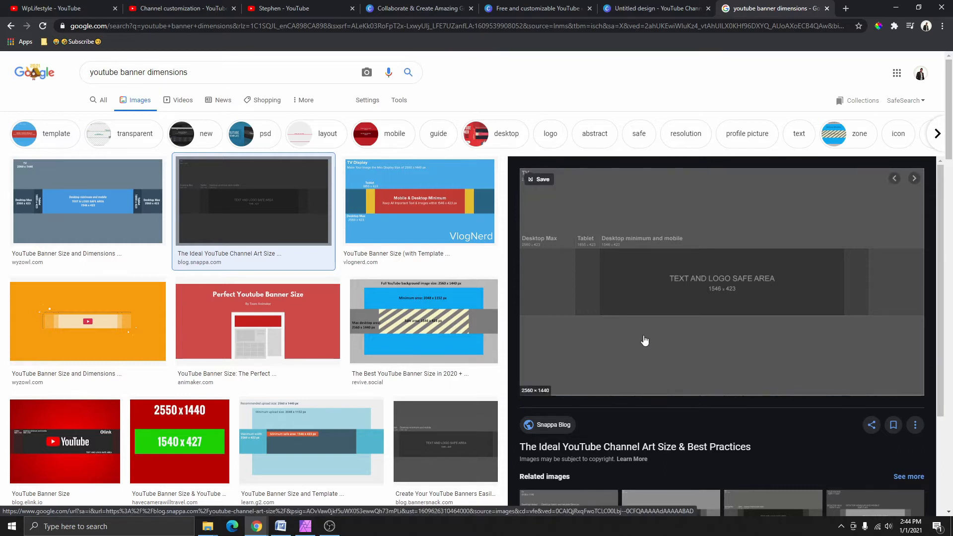
pyautogui.scroll(-6, 645, 341)
pyautogui.scroll(4, 655, 202)
pyautogui.scroll(3, 655, 202)
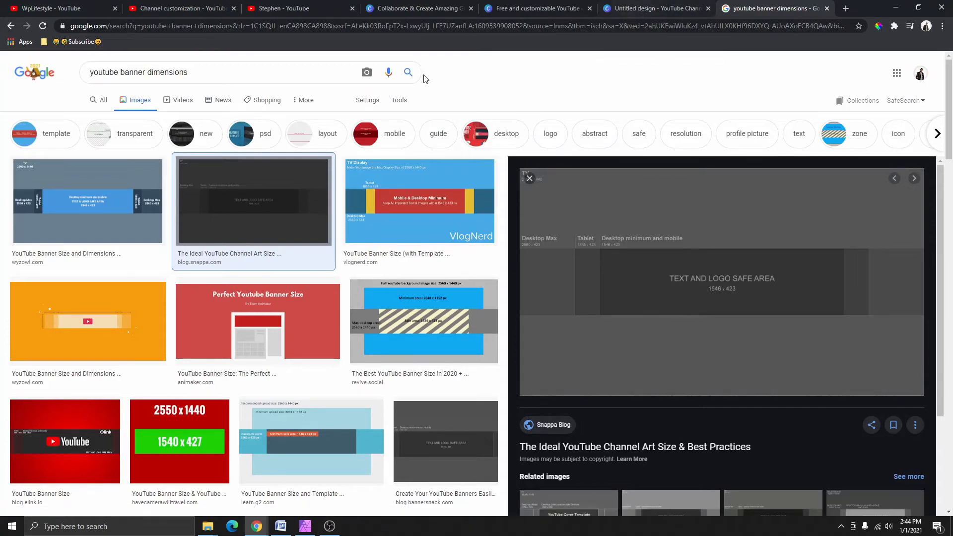
# - Place the uploaded grey safe-area guide image on the blank Canva design and enlarge it to fill the whole canvas
pyautogui.click(632, 10)
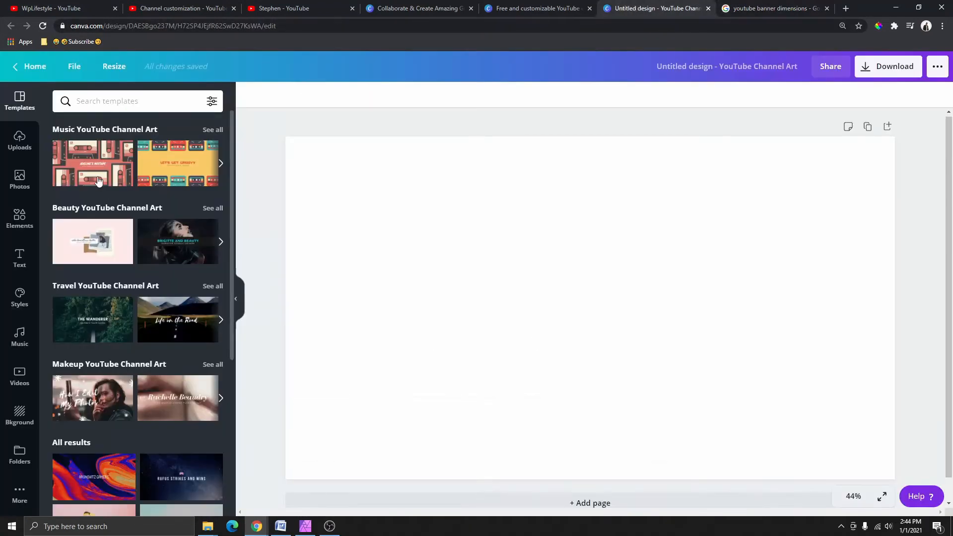
pyautogui.click(19, 140)
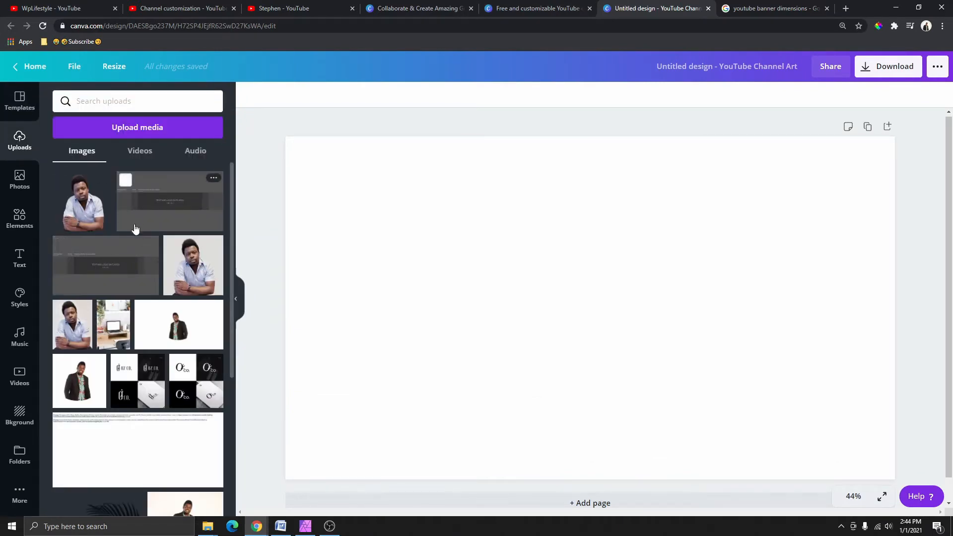
pyautogui.click(177, 212)
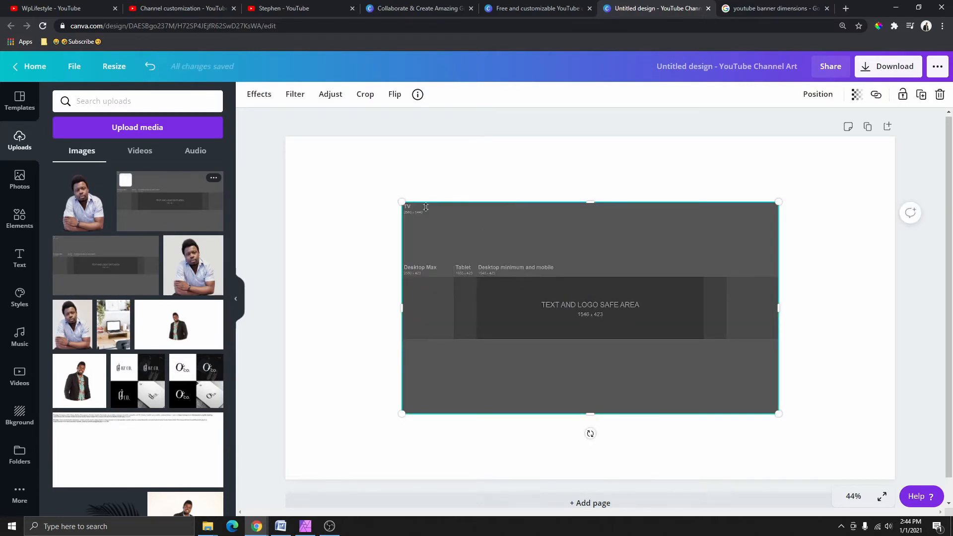
pyautogui.moveTo(402, 201); pyautogui.dragTo(286, 137)
pyautogui.moveTo(778, 413); pyautogui.dragTo(894, 479)
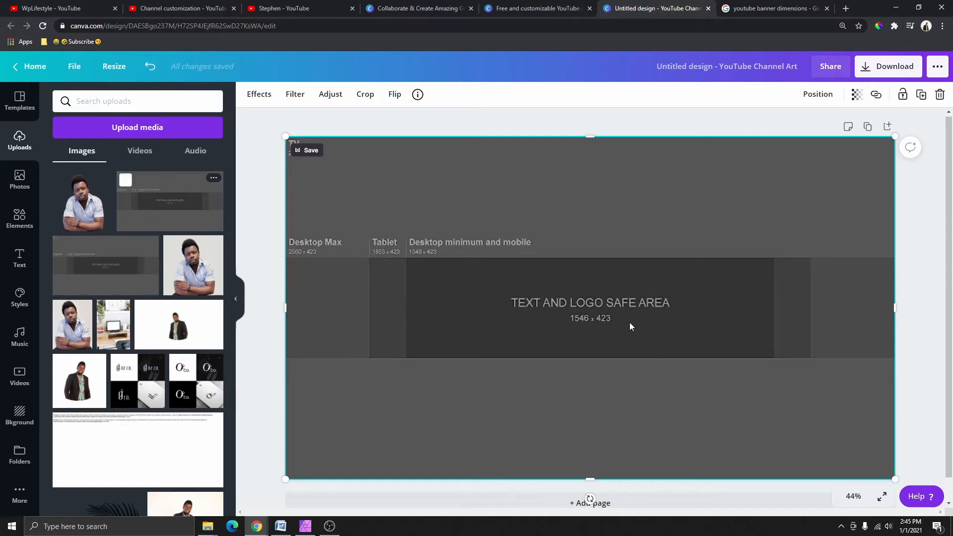
# - Add a square shape over the guide image and stretch it to cover the entire canvas
pyautogui.click(23, 218)
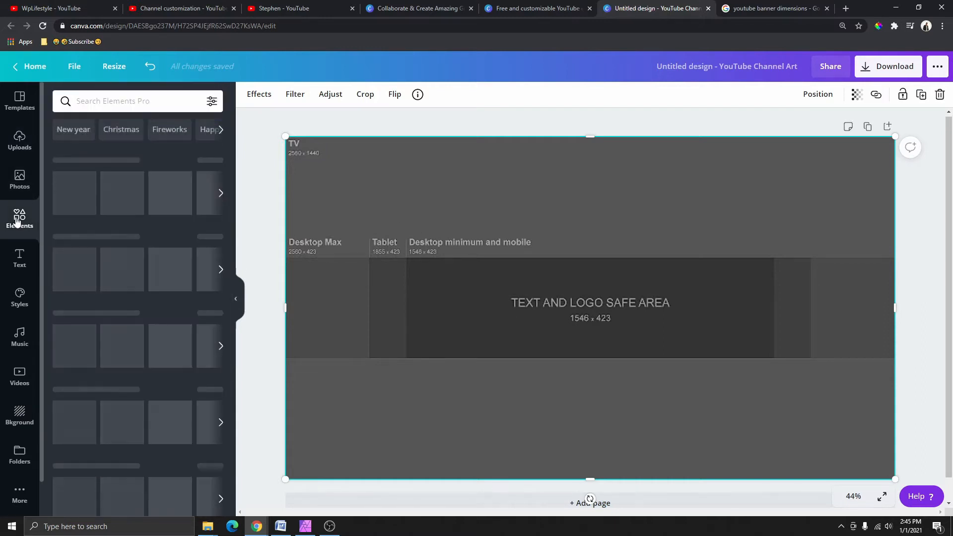
pyautogui.scroll(-4, 124, 238)
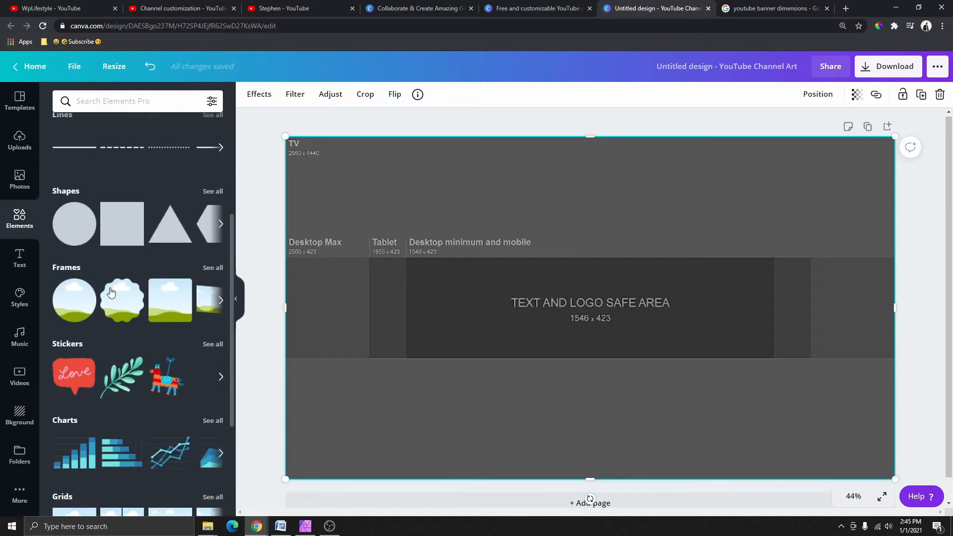
pyautogui.click(123, 229)
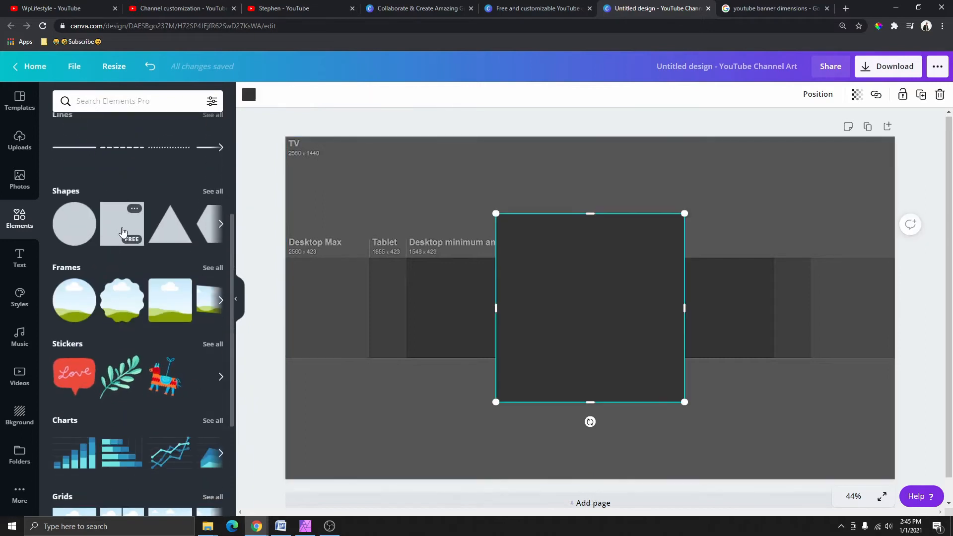
pyautogui.moveTo(497, 311); pyautogui.dragTo(284, 334)
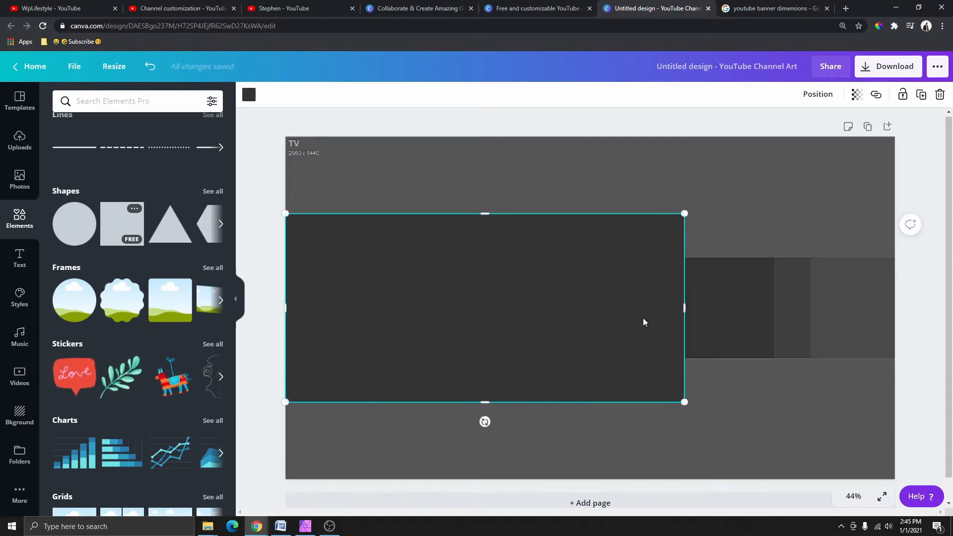
pyautogui.moveTo(684, 309); pyautogui.dragTo(894, 332)
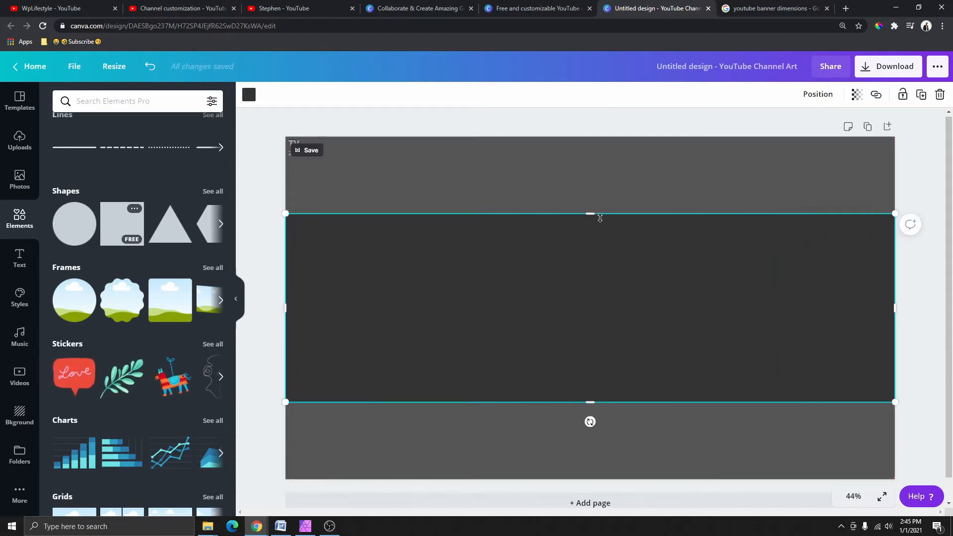
pyautogui.moveTo(589, 214); pyautogui.dragTo(579, 137)
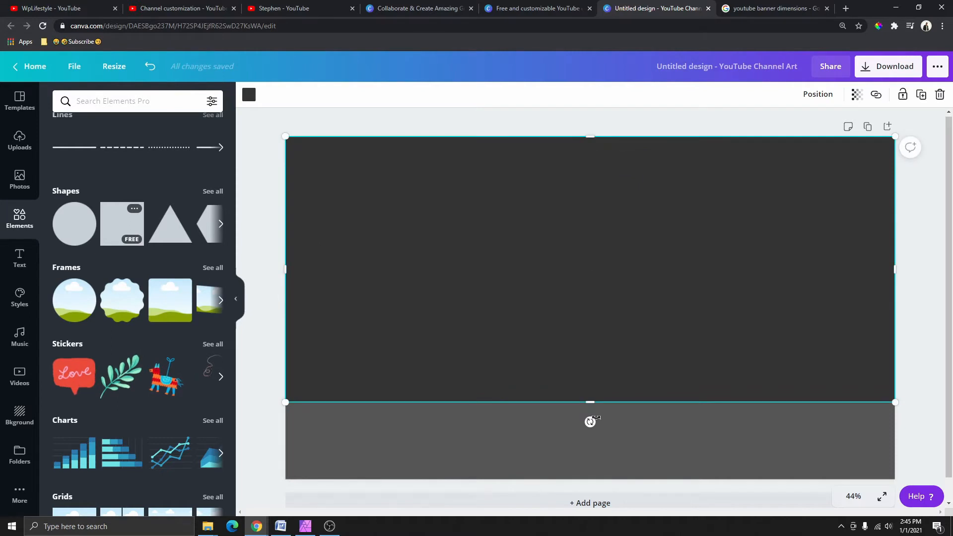
pyautogui.moveTo(592, 403); pyautogui.dragTo(609, 479)
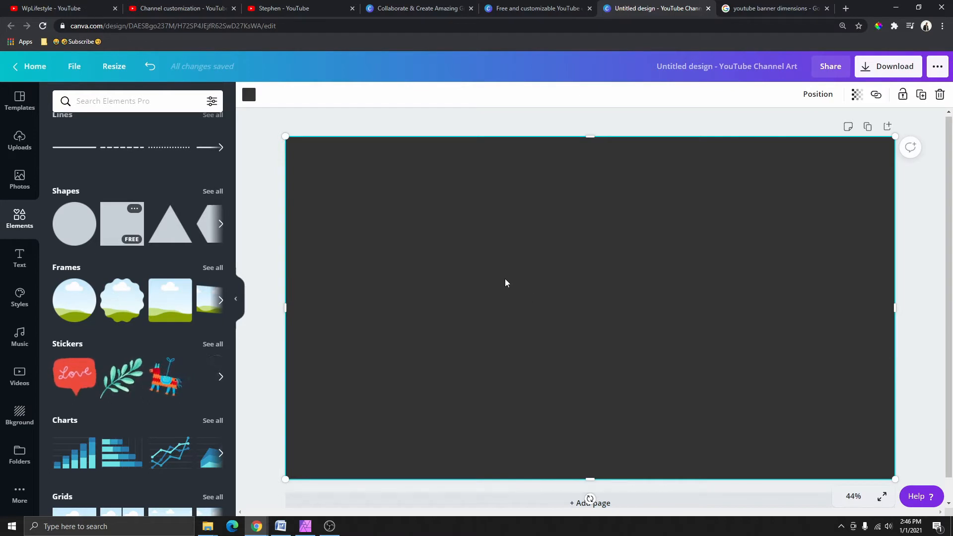
# - Recolor the full-canvas shape with the deep purple default color and set its transparency to 50
pyautogui.click(248, 96)
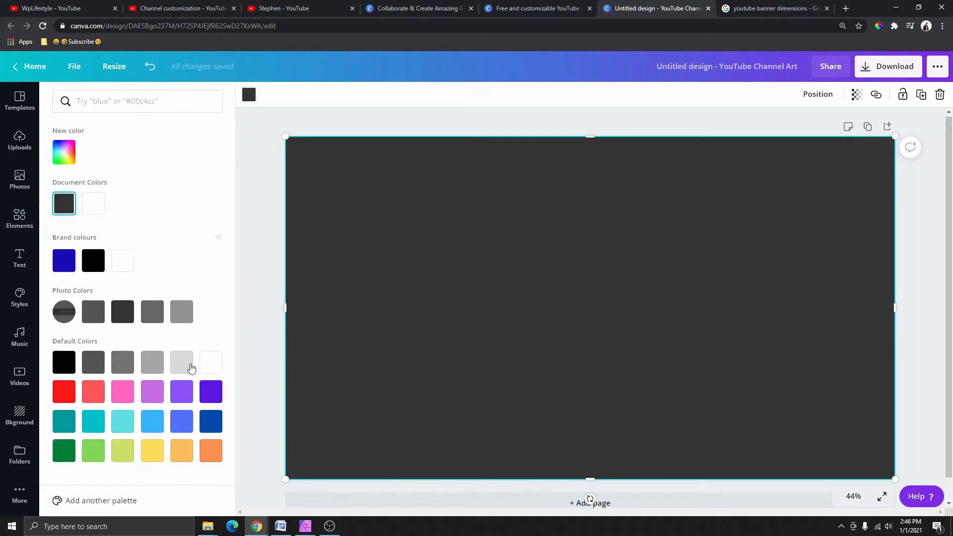
pyautogui.click(211, 392)
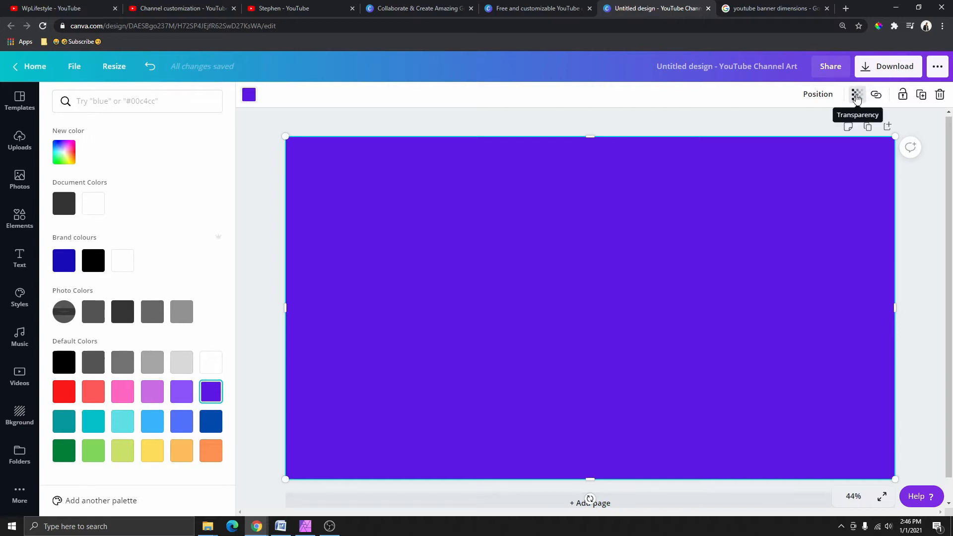
pyautogui.click(856, 98)
pyautogui.moveTo(820, 130); pyautogui.dragTo(792, 129)
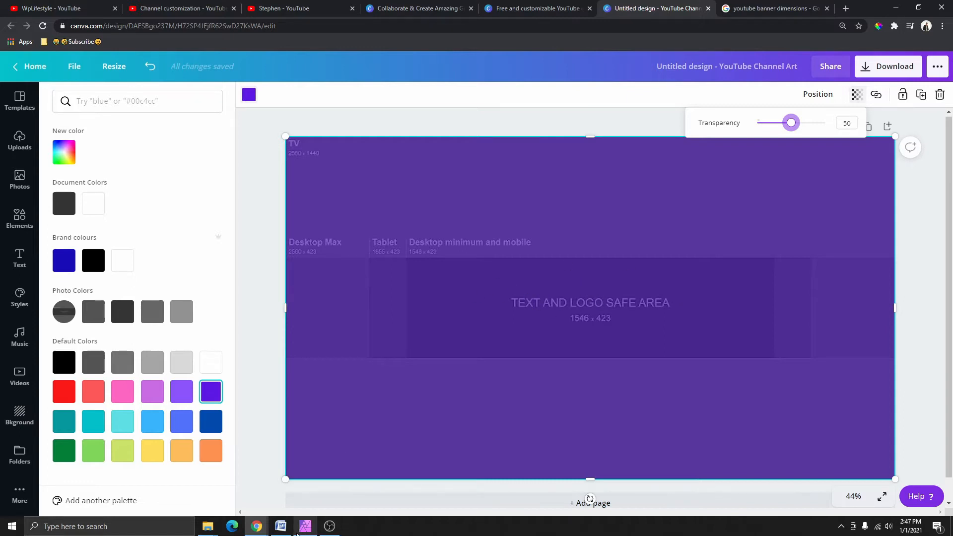
# - Switch to the Word document, copy the "Wp Lifestyle" line, and minimize Word to return to the design
pyautogui.click(281, 526)
pyautogui.click(320, 213)
pyautogui.moveTo(320, 213); pyautogui.dragTo(273, 215)
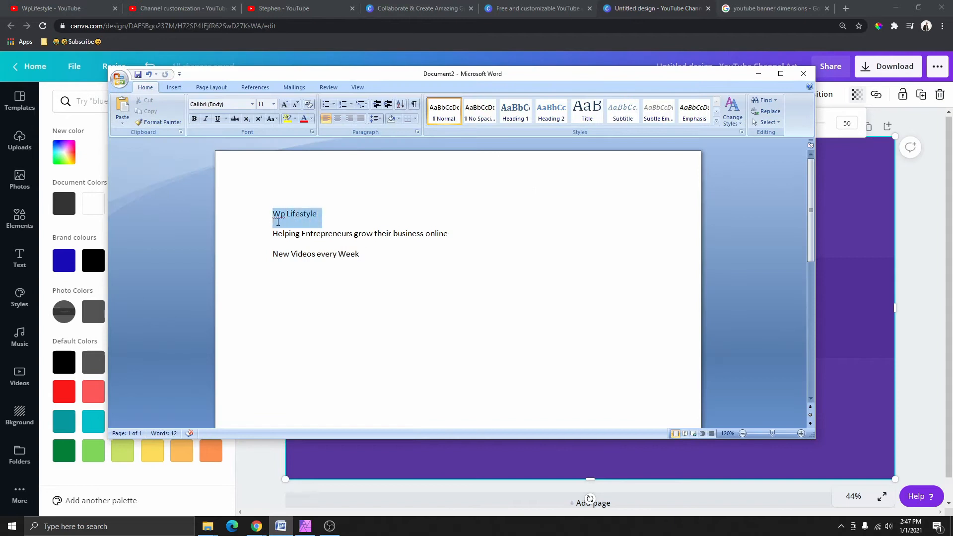
pyautogui.rightClick(293, 219)
pyautogui.click(303, 233)
pyautogui.click(757, 73)
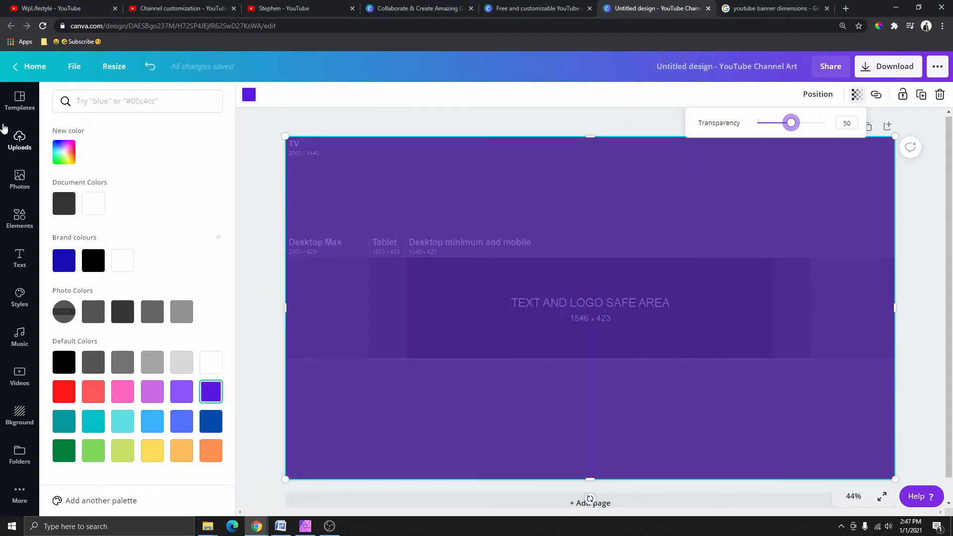
# - Add a heading to the banner and replace its placeholder text with "Wp Lifestyle"
pyautogui.click(25, 272)
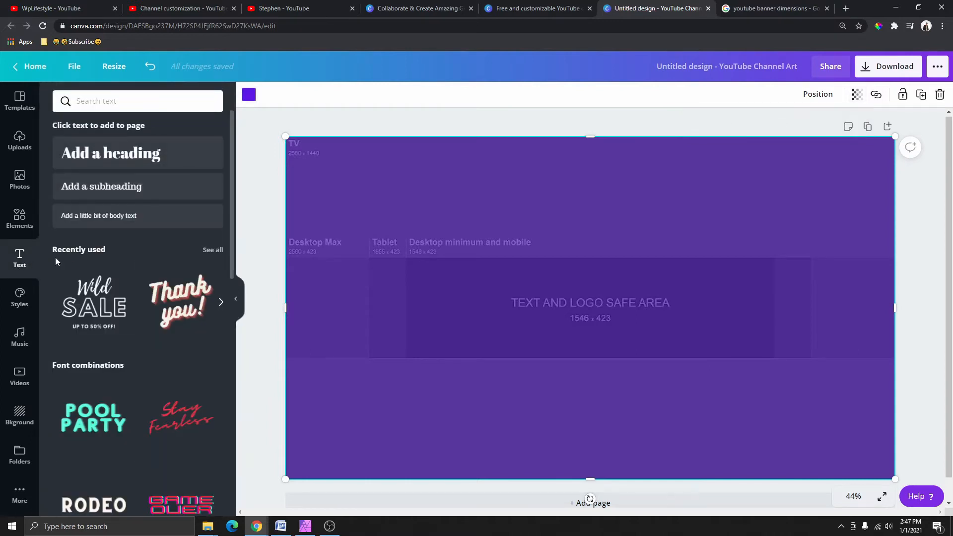
pyautogui.click(85, 158)
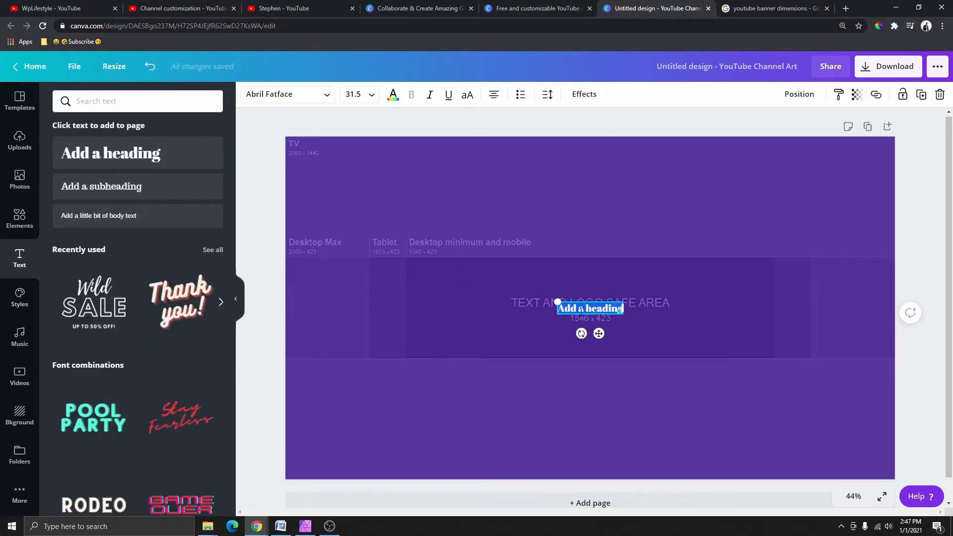
pyautogui.write('Wp Lifestyle')
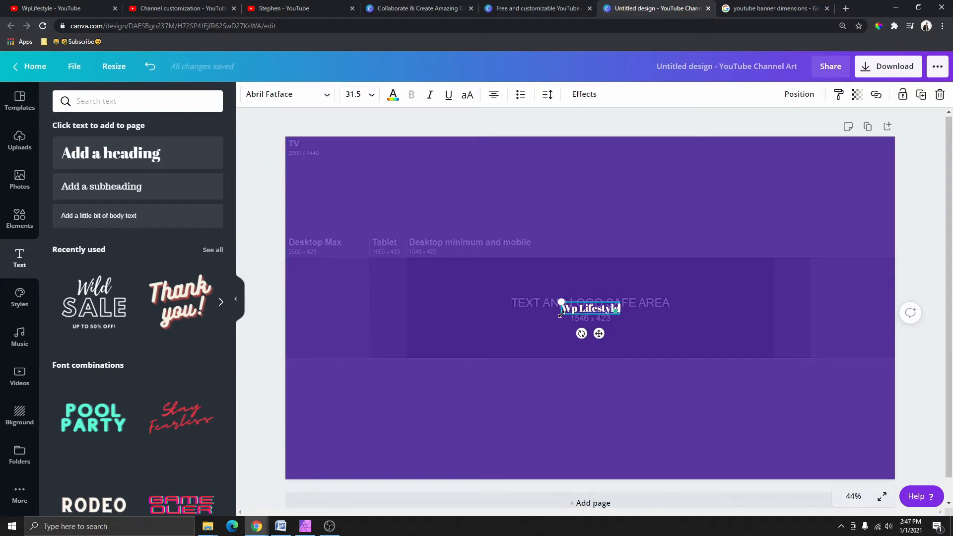
# - Enlarge the "Wp Lifestyle" heading to size 103 across the top of the safe area and set its font to Open Sans Extra Bold
pyautogui.moveTo(560, 302); pyautogui.dragTo(426, 296)
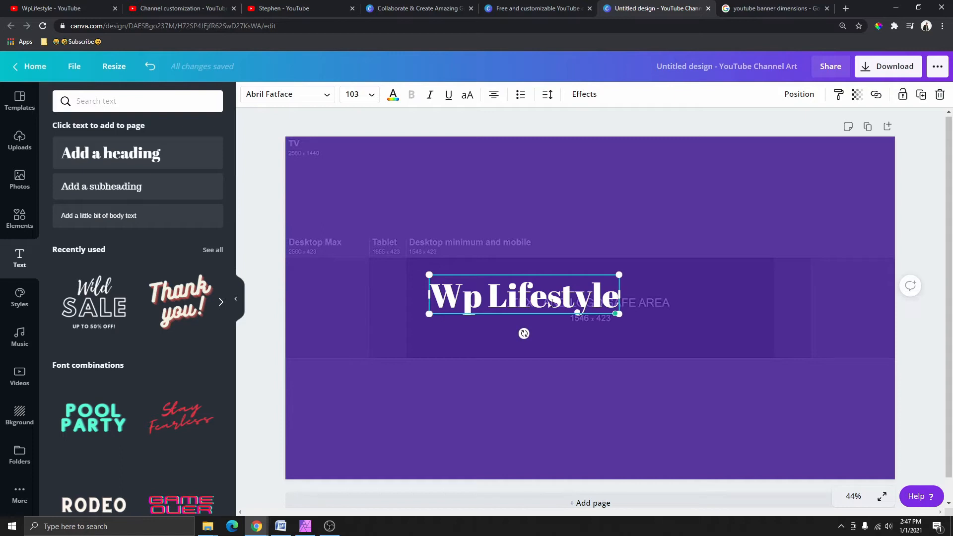
pyautogui.moveTo(552, 302); pyautogui.dragTo(604, 281)
pyautogui.click(313, 96)
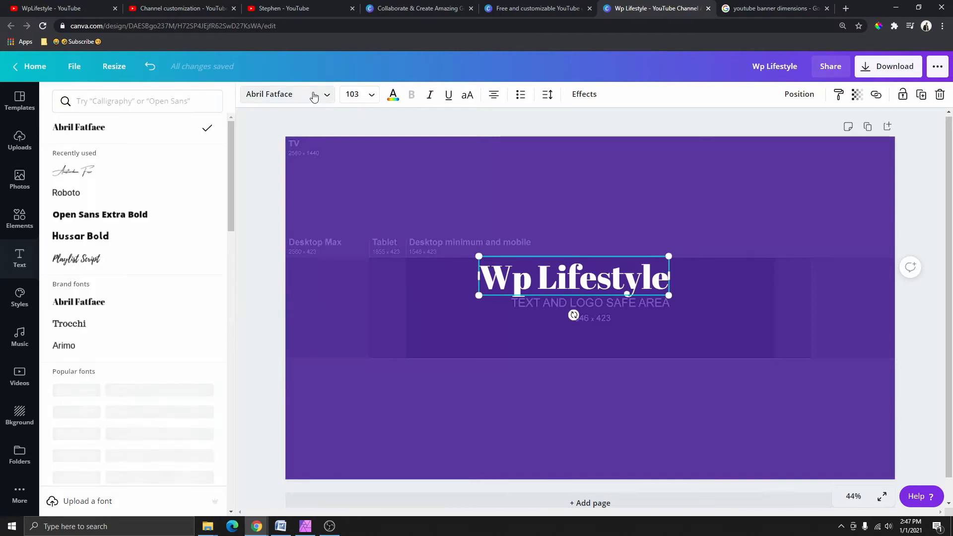
pyautogui.scroll(-8, 102, 292)
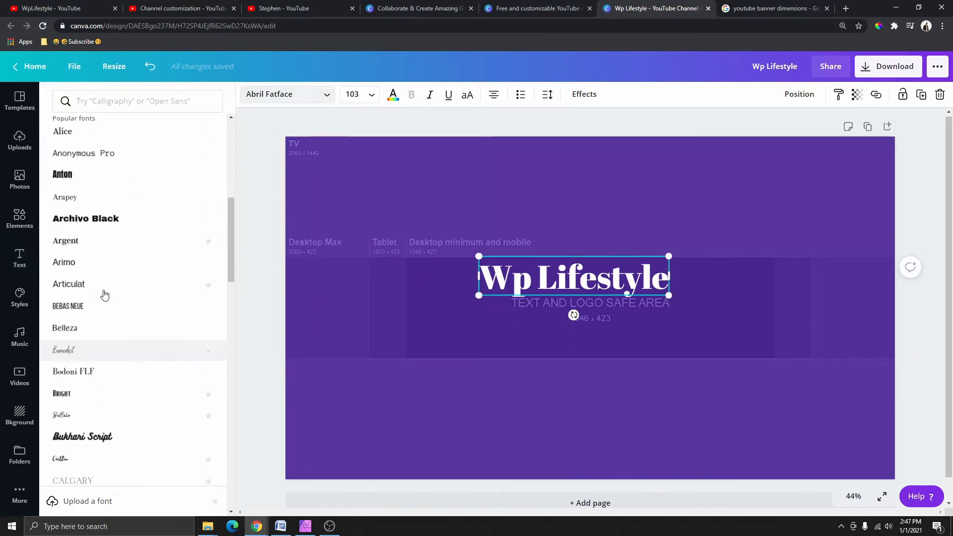
pyautogui.scroll(8, 105, 294)
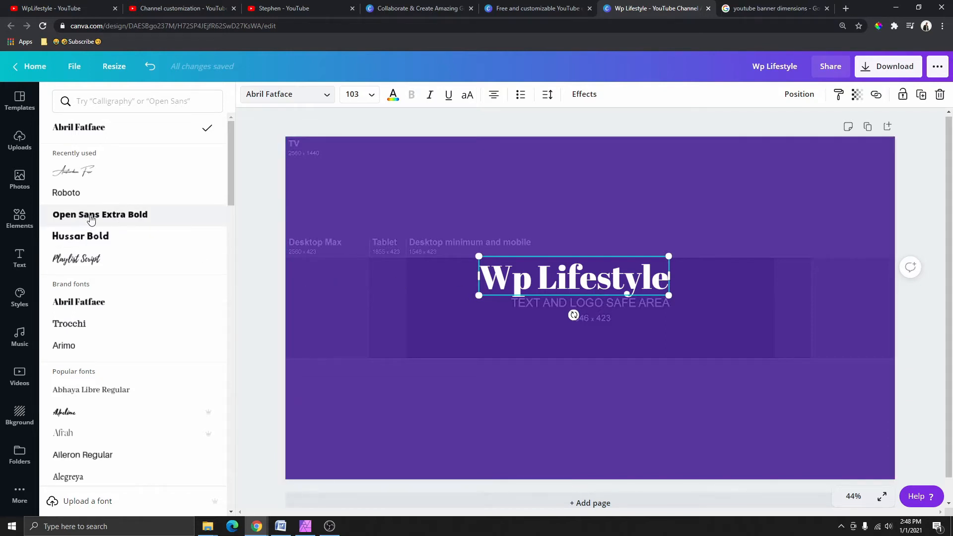
pyautogui.click(111, 218)
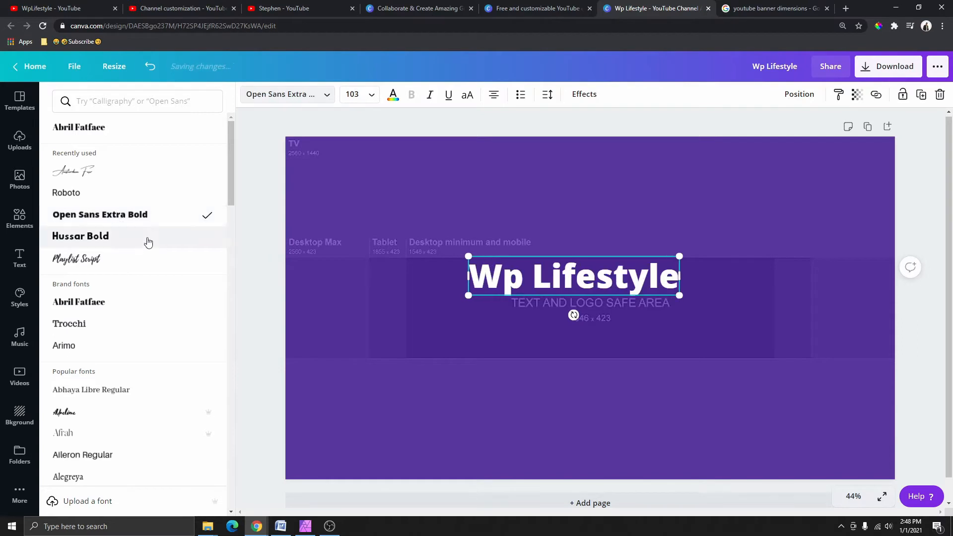
pyautogui.moveTo(583, 277); pyautogui.dragTo(601, 276)
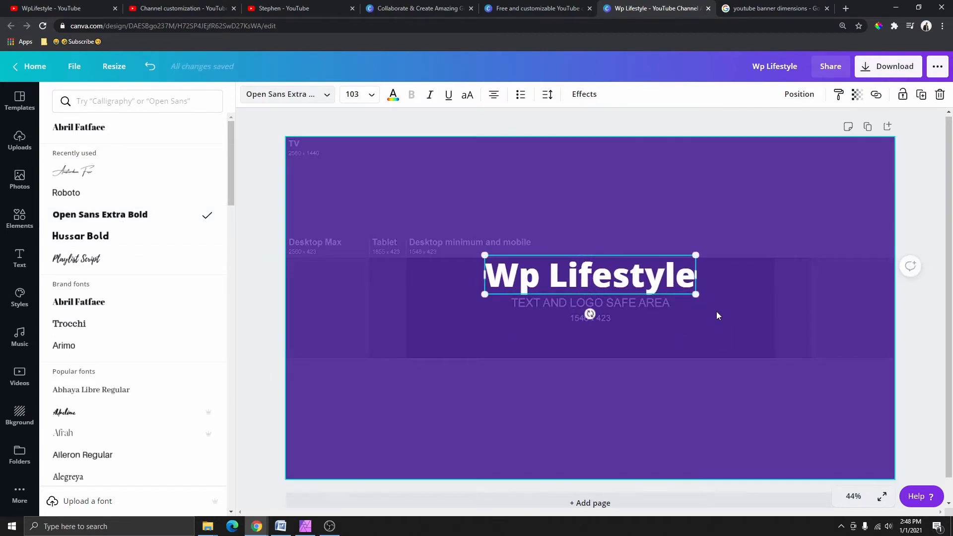
# - Enlarge the "Wp Lifestyle" heading to size 119 and center it horizontally in the safe area
pyautogui.moveTo(696, 294); pyautogui.dragTo(712, 317)
pyautogui.click(370, 94)
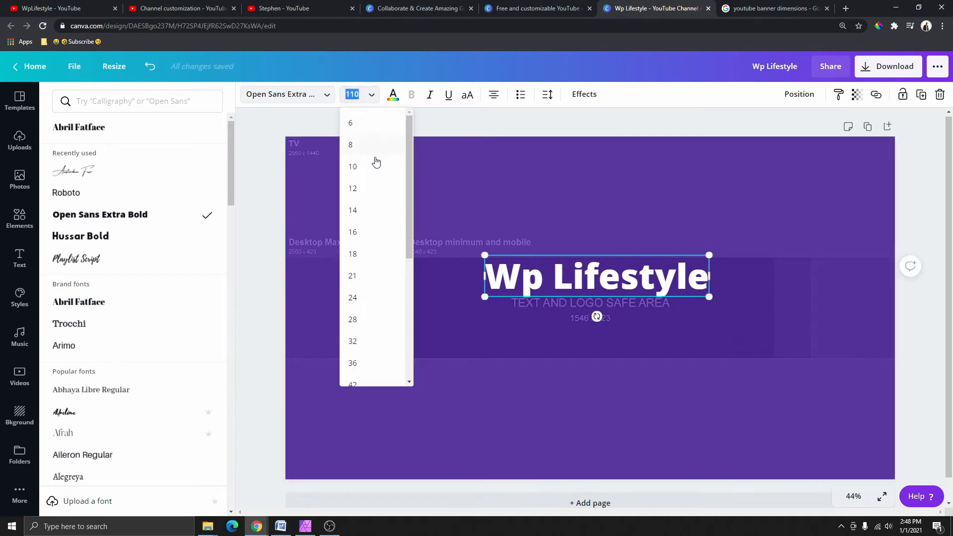
pyautogui.scroll(-5, 366, 323)
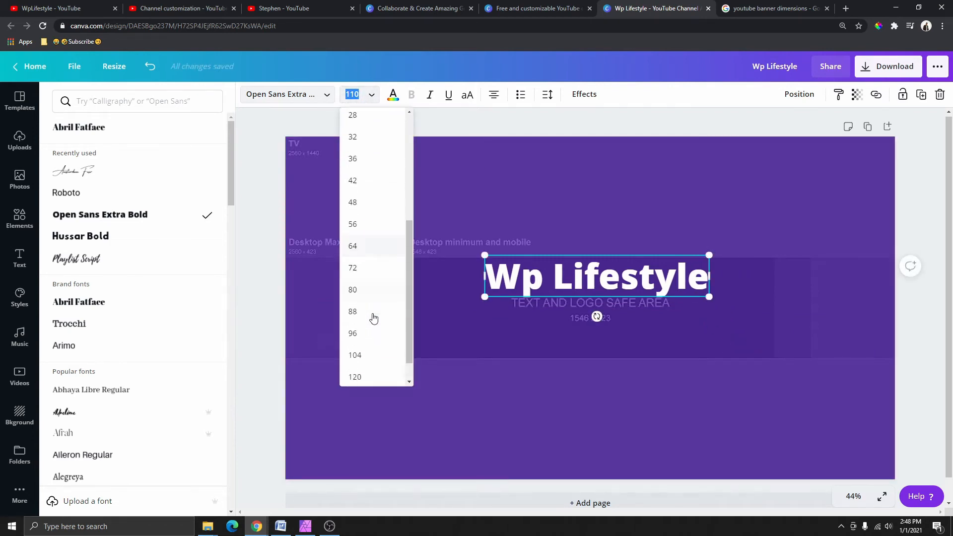
pyautogui.click(353, 306)
pyautogui.hotkey('ctrl', 'z')
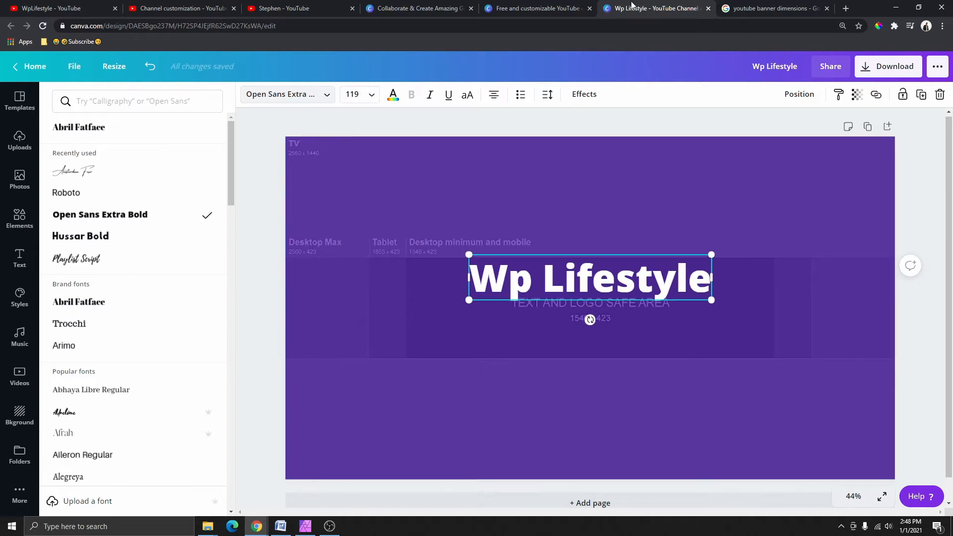
# - Check the existing banner on the YouTube channel page and copy the "Helping Entrepreneurs grow their business online" line from the Word document
pyautogui.click(272, 16)
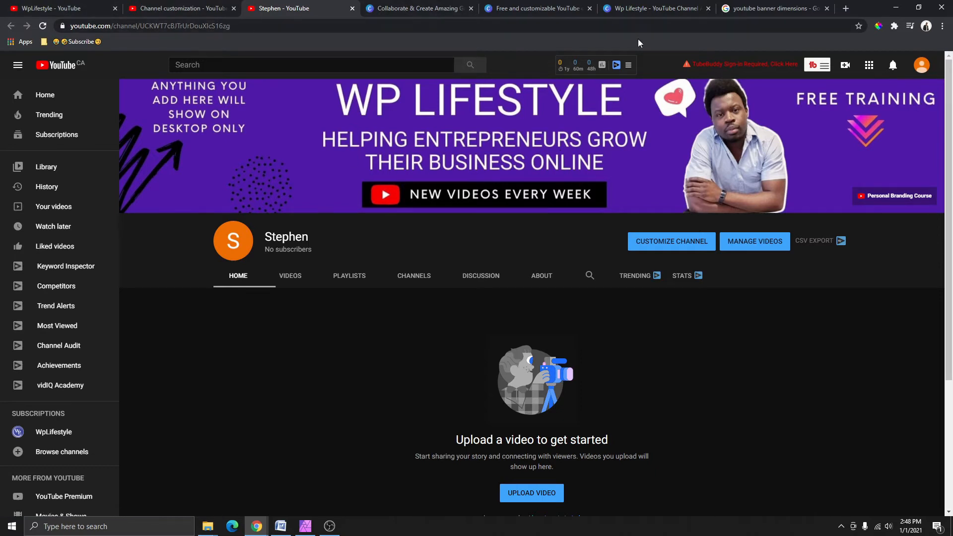
pyautogui.click(638, 9)
pyautogui.hotkey('alt', 'Tab')
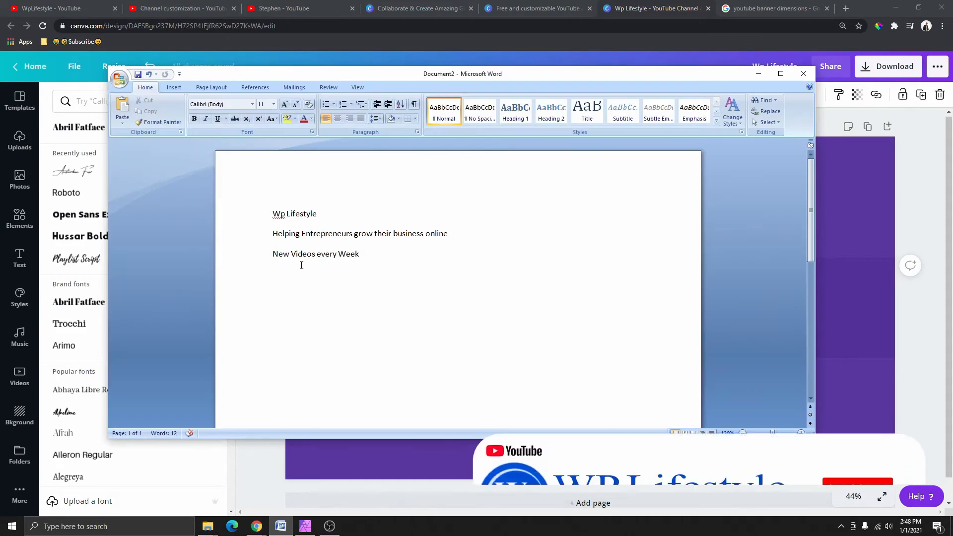
pyautogui.moveTo(272, 233); pyautogui.dragTo(454, 235)
pyautogui.rightClick(388, 236)
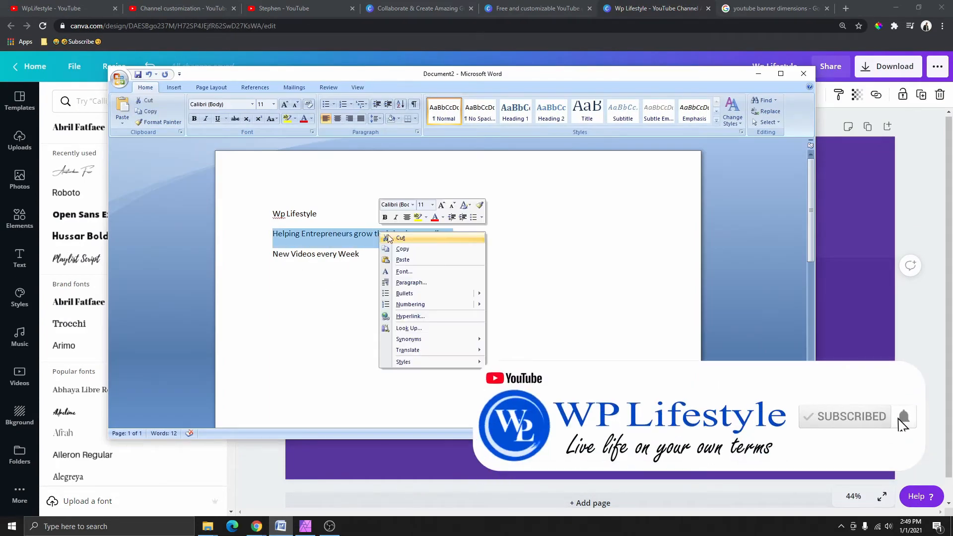
pyautogui.click(402, 248)
pyautogui.hotkey('alt', 'Tab')
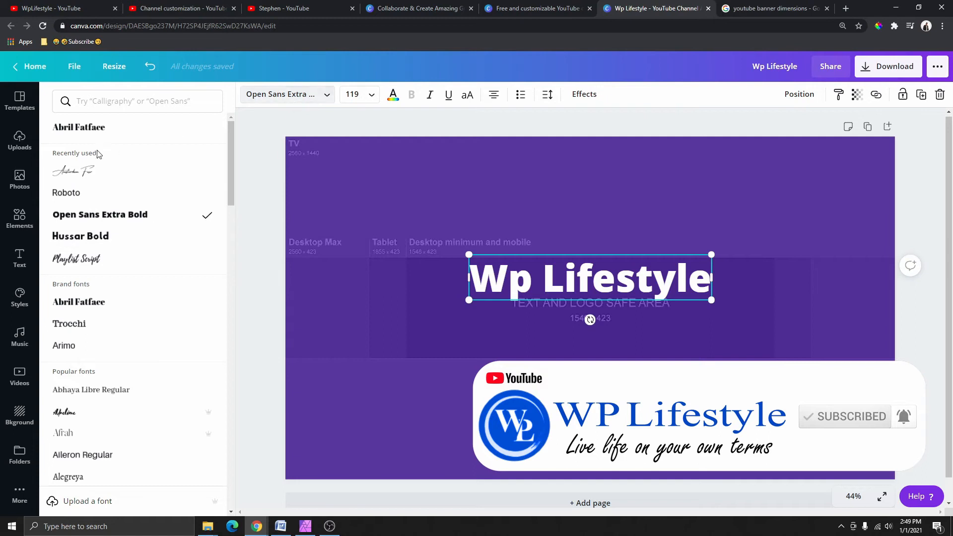
# - Add a subheading to the banner and replace its placeholder text with "Helping Entrepreneurs grow their business online"
pyautogui.click(18, 257)
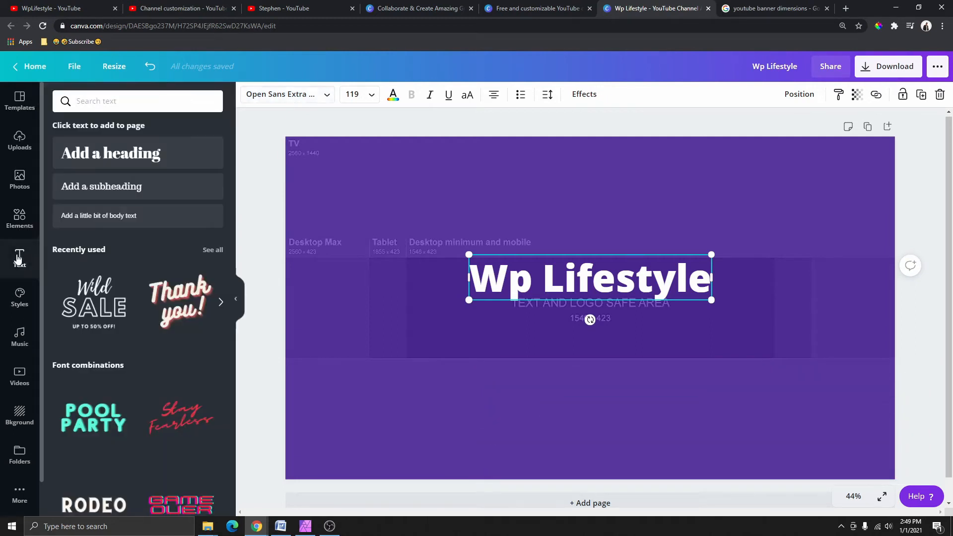
pyautogui.click(105, 192)
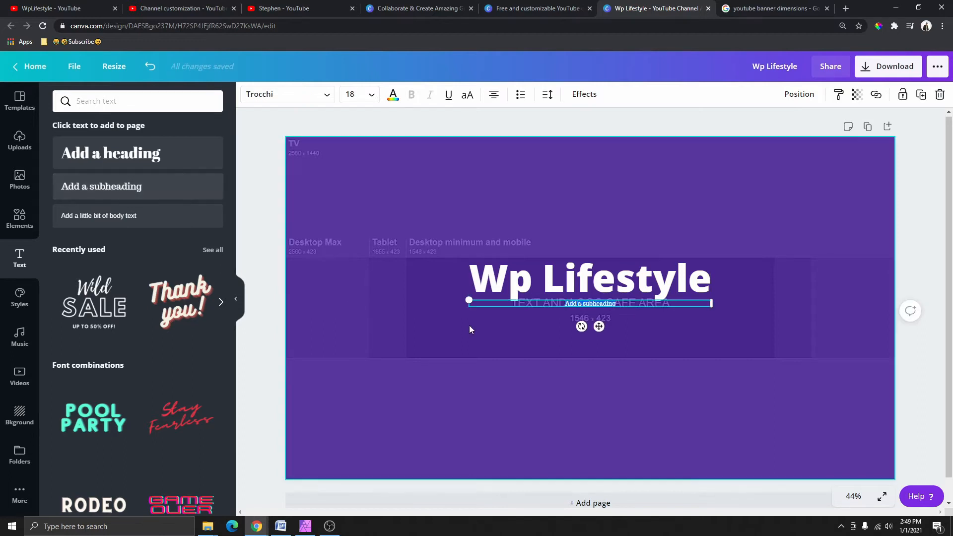
pyautogui.hotkey('ctrl', 'v')
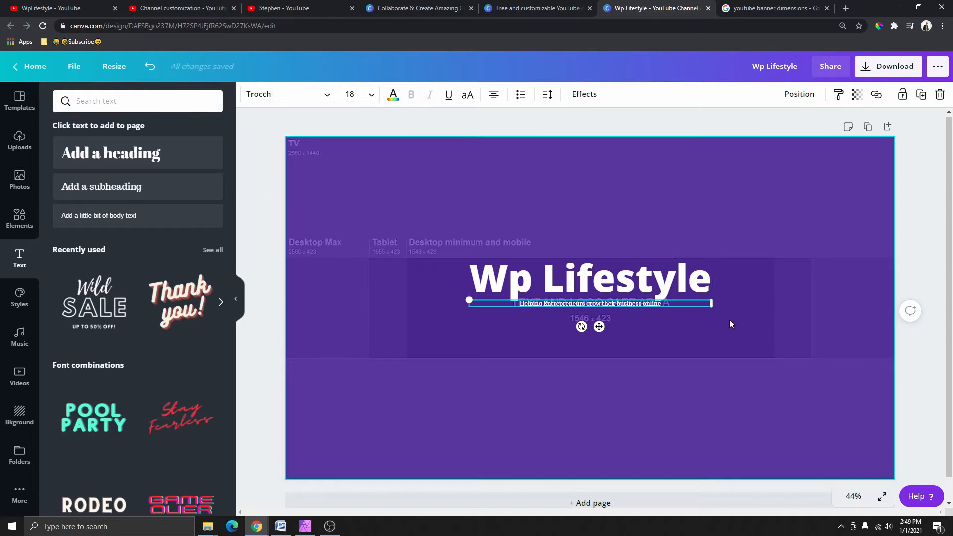
# - Enlarge the subheading to size 45 on two lines beneath the heading and set its font to Open Sans Extra Bold
pyautogui.moveTo(710, 307); pyautogui.dragTo(797, 328)
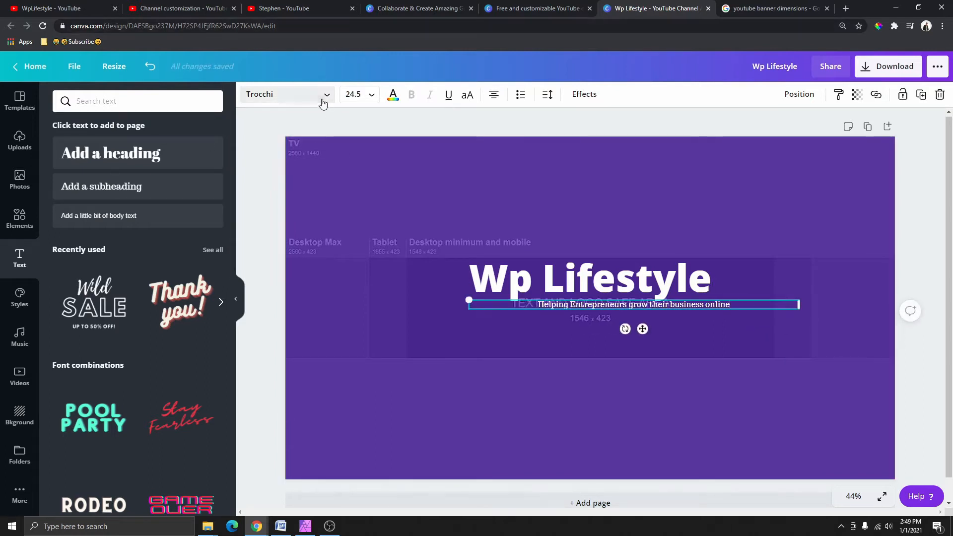
pyautogui.click(322, 95)
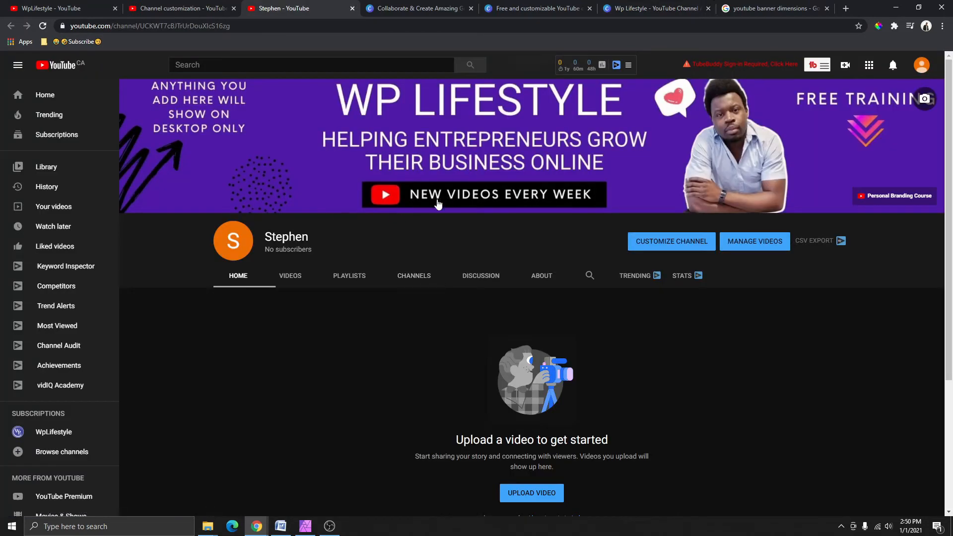
# - Check the existing banner on the YouTube channel page and add a square shape to the Canva design
pyautogui.click(202, 10)
pyautogui.click(656, 8)
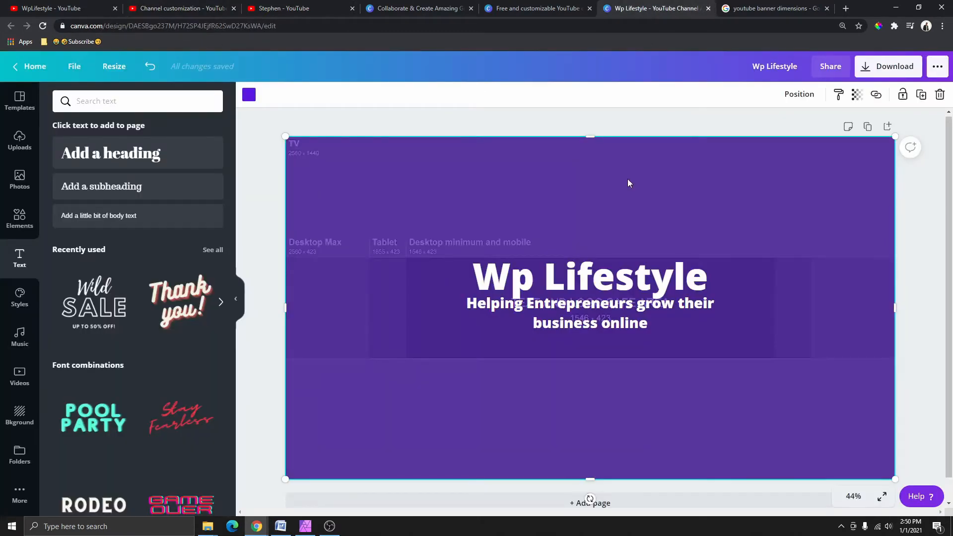
pyautogui.click(19, 218)
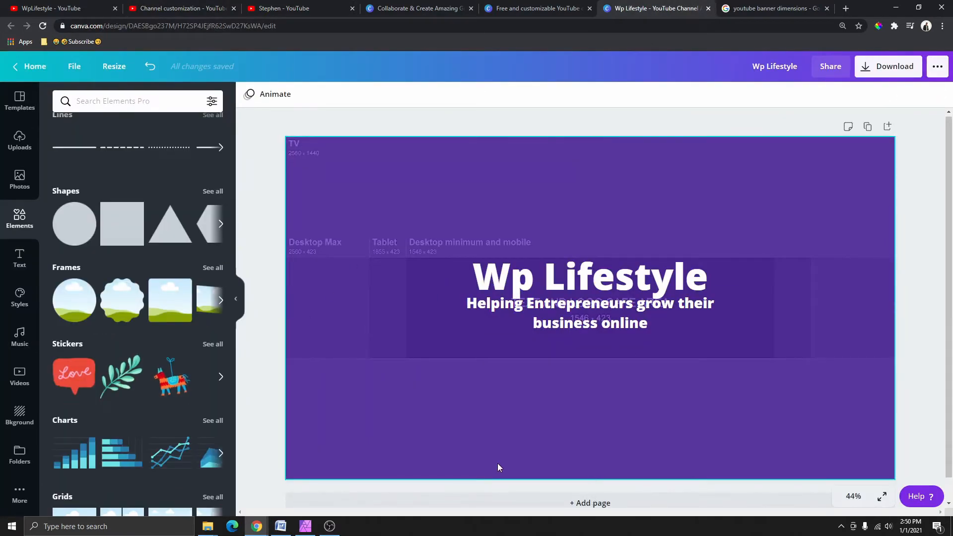
pyautogui.scroll(4, 139, 205)
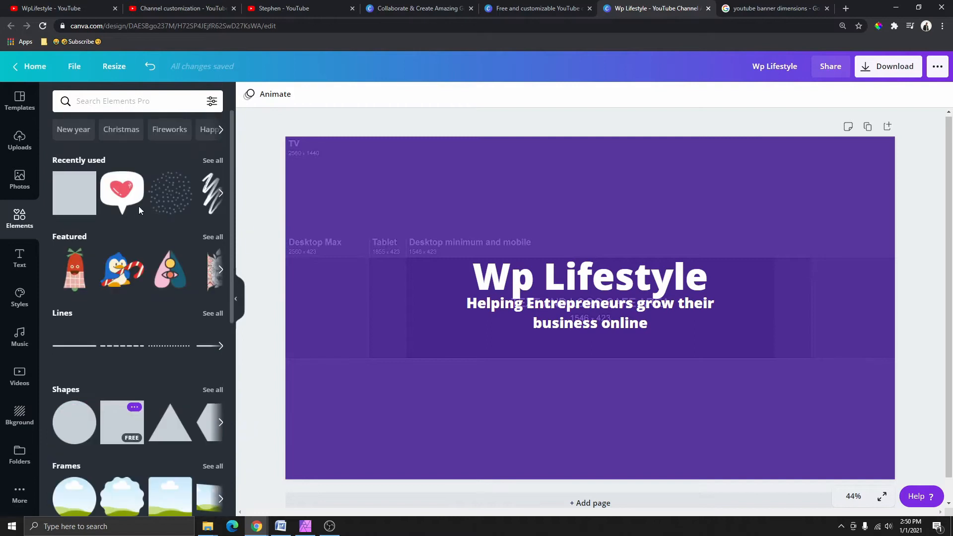
pyautogui.click(62, 214)
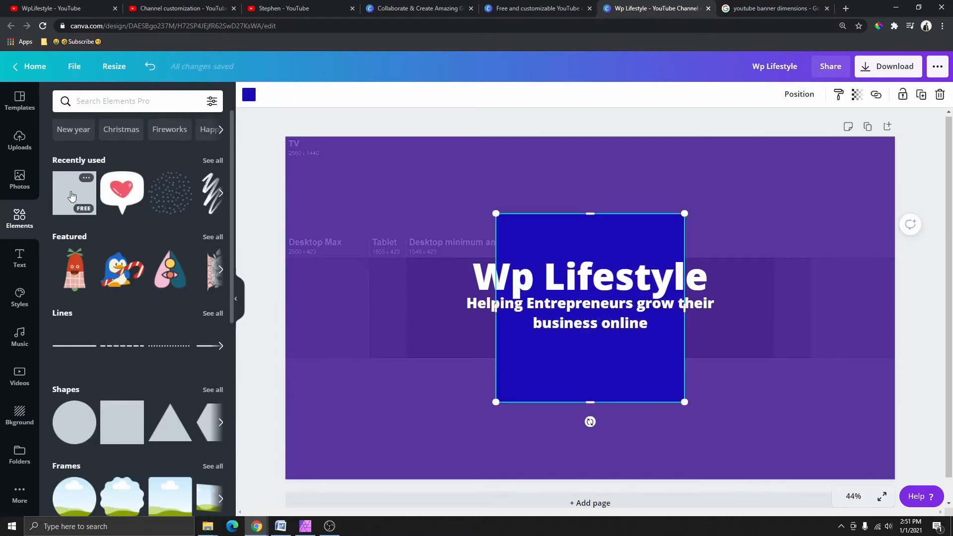
# - Reshape the square into a wide, thin bar directly below the subheading and recolor it with the black brand color
pyautogui.moveTo(687, 310); pyautogui.dragTo(798, 317)
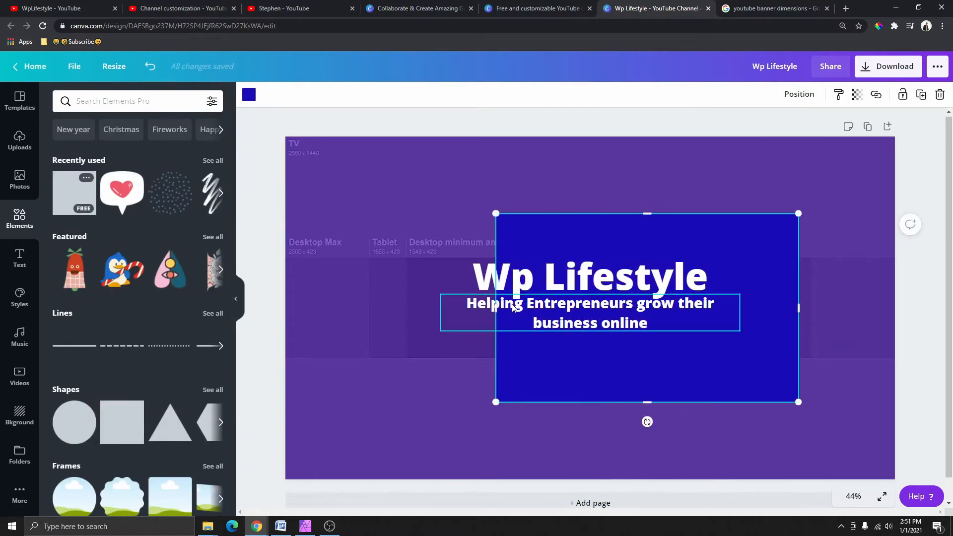
pyautogui.moveTo(496, 311); pyautogui.dragTo(407, 311)
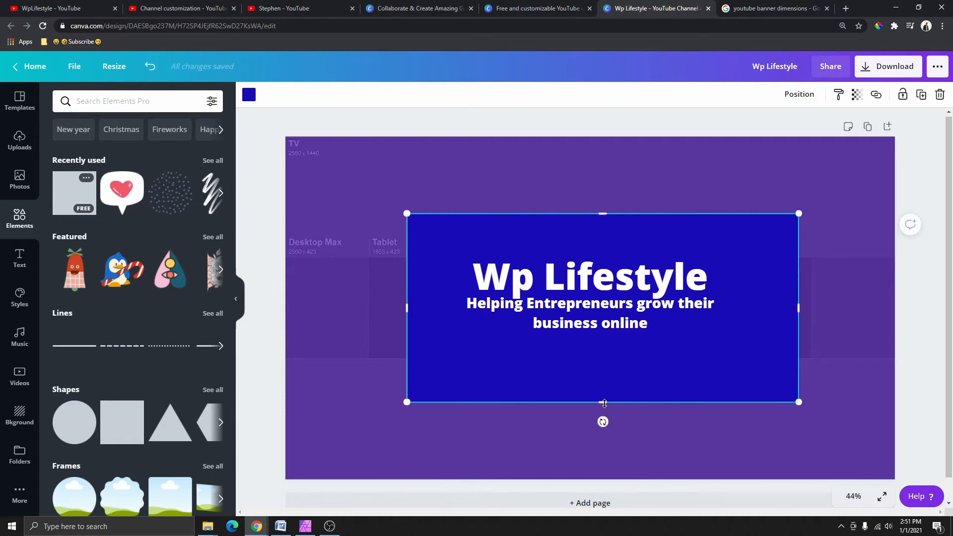
pyautogui.moveTo(604, 402); pyautogui.dragTo(602, 353)
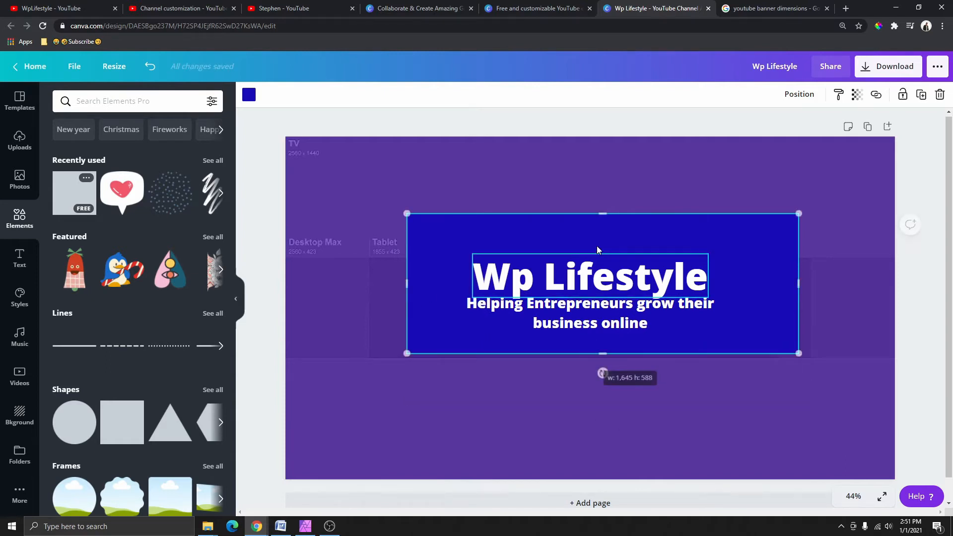
pyautogui.moveTo(603, 214); pyautogui.dragTo(603, 331)
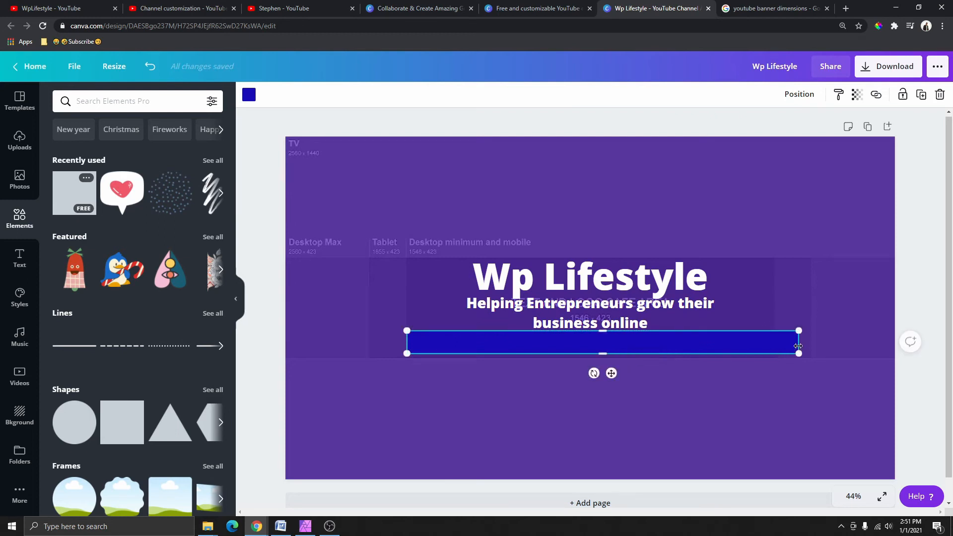
pyautogui.moveTo(798, 345); pyautogui.dragTo(697, 343)
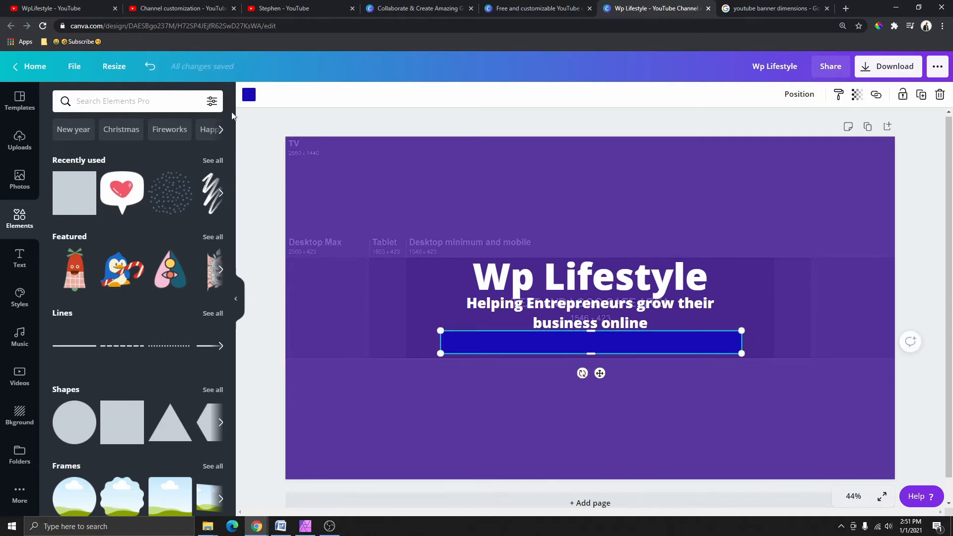
pyautogui.click(248, 94)
pyautogui.click(99, 268)
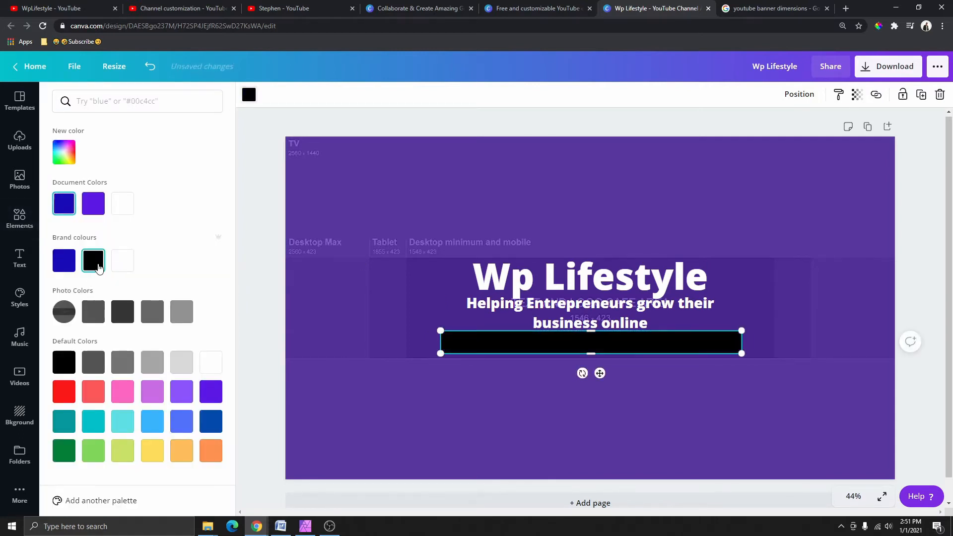
# - Duplicate the subheading and place the copy below the black bar
pyautogui.click(615, 315)
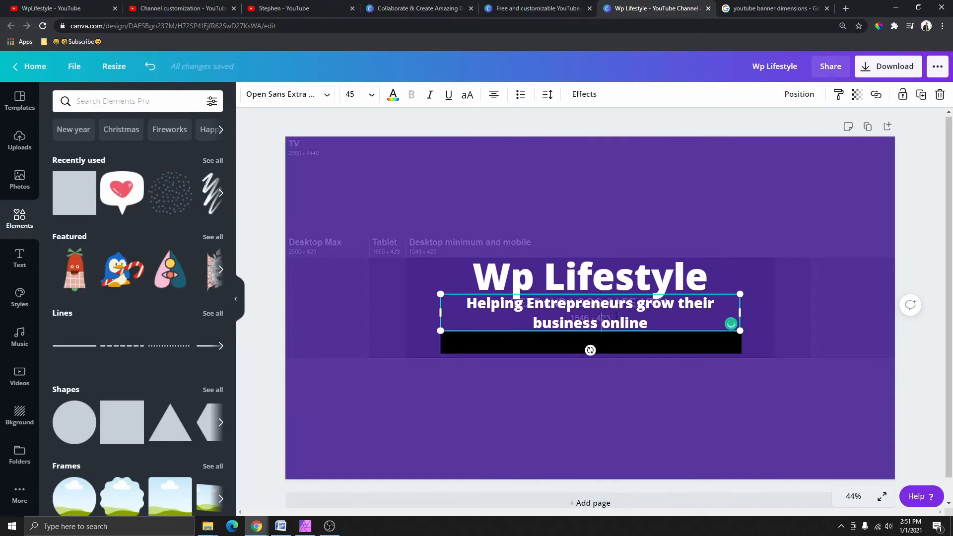
pyautogui.click(737, 243)
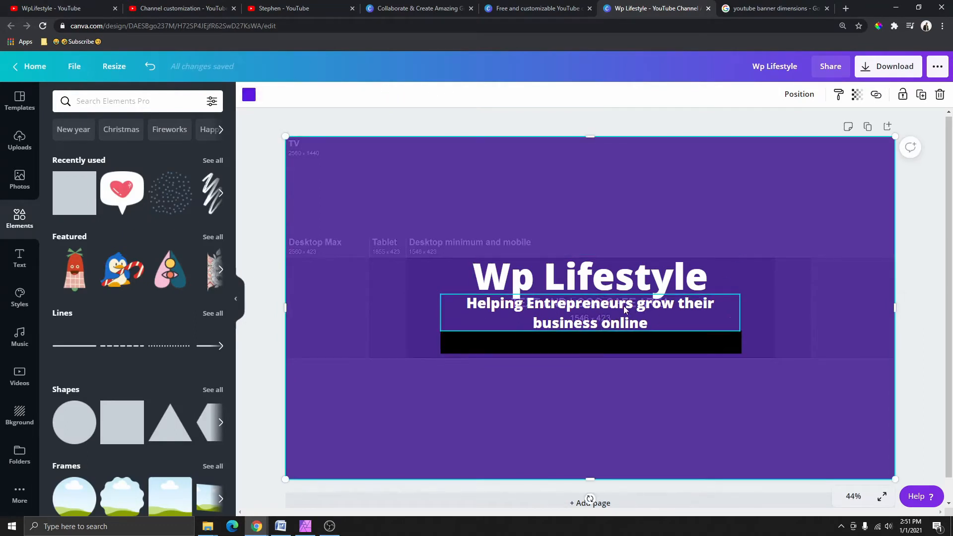
pyautogui.click(629, 309)
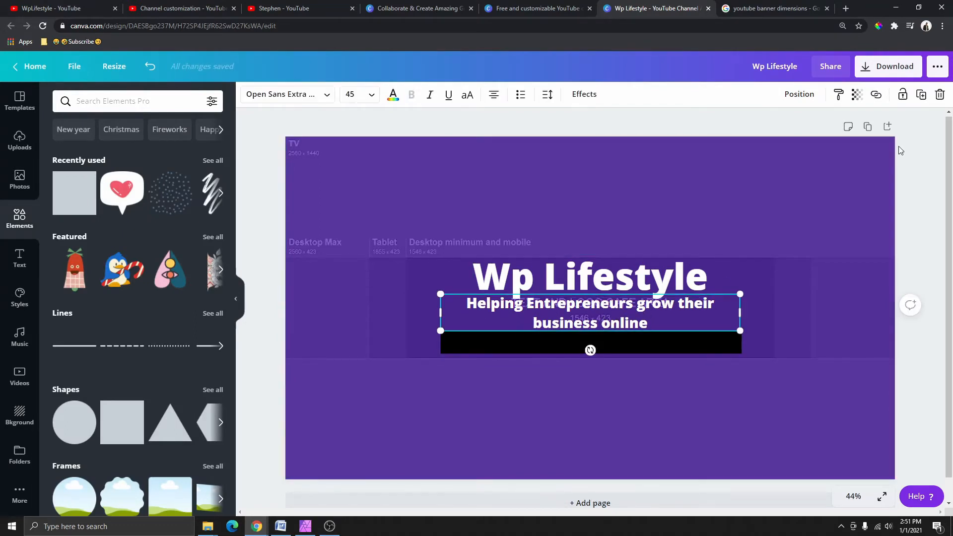
pyautogui.click(920, 95)
pyautogui.moveTo(660, 312); pyautogui.dragTo(662, 398)
# - Switch to the Word document, copy the "New Videos every Week" line, and return to the design
pyautogui.hotkey('alt', 'Tab')
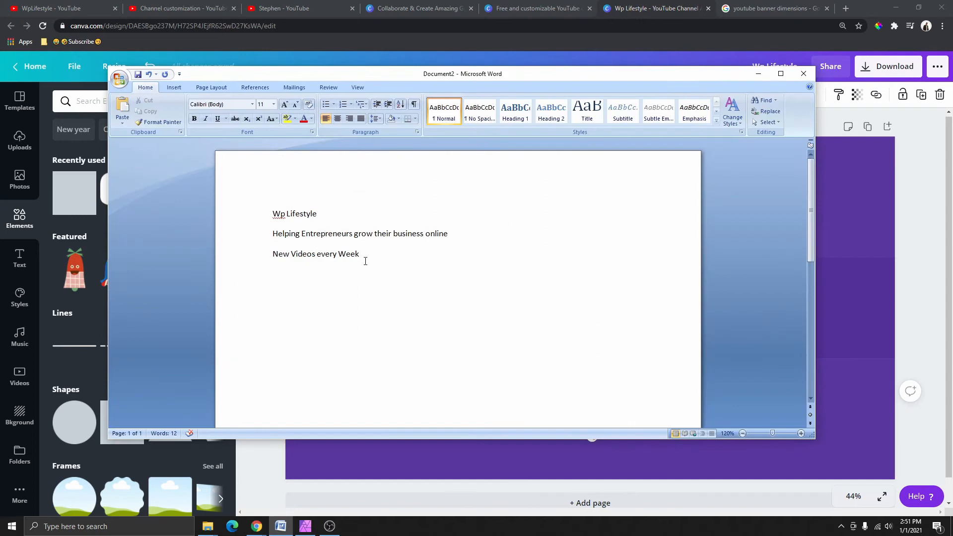
pyautogui.moveTo(365, 261); pyautogui.dragTo(273, 262)
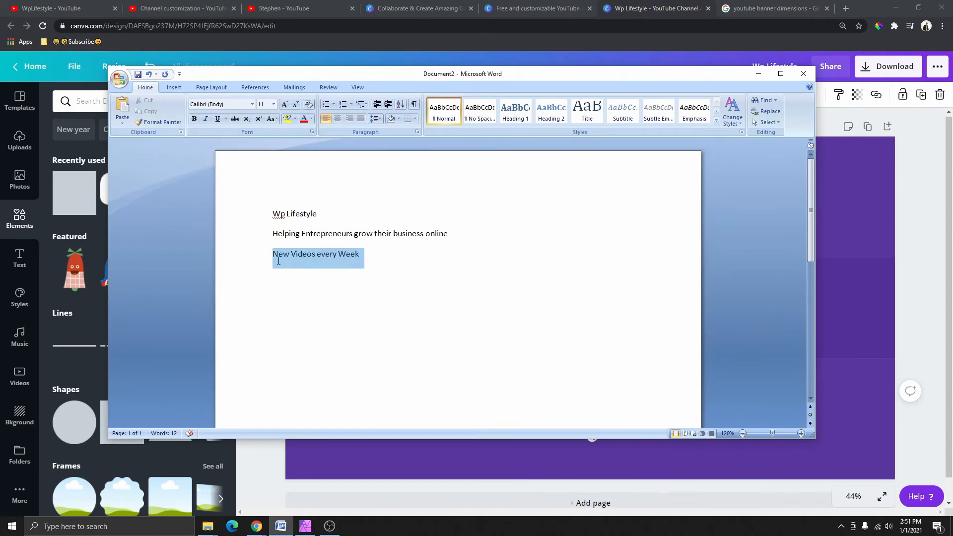
pyautogui.rightClick(306, 264)
pyautogui.click(347, 276)
pyautogui.click(280, 526)
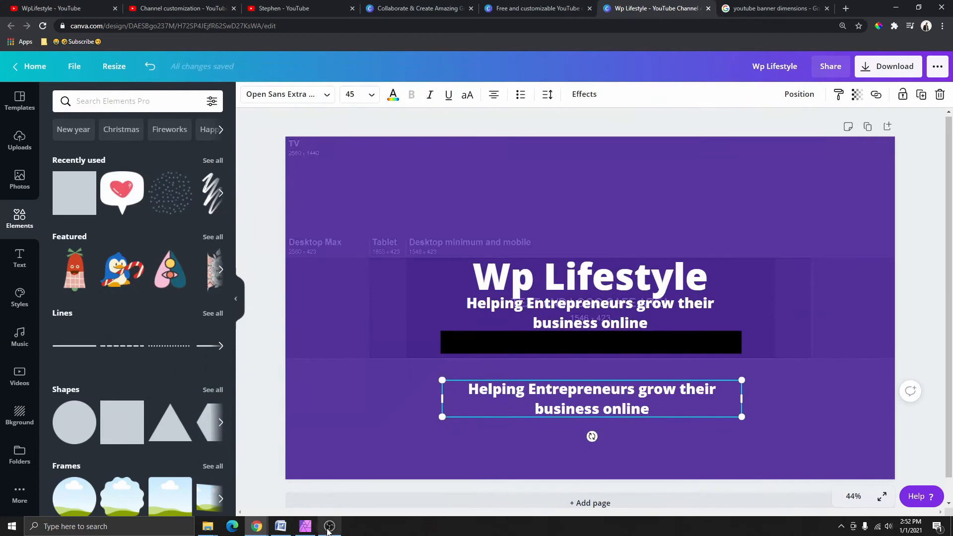
# - Replace the duplicated subheading's text with "New Videos every Week" and fit it, scaled down, onto the black bar
pyautogui.click(551, 394)
pyautogui.hotkey('ctrl', 'a')
pyautogui.press('BackSpace')
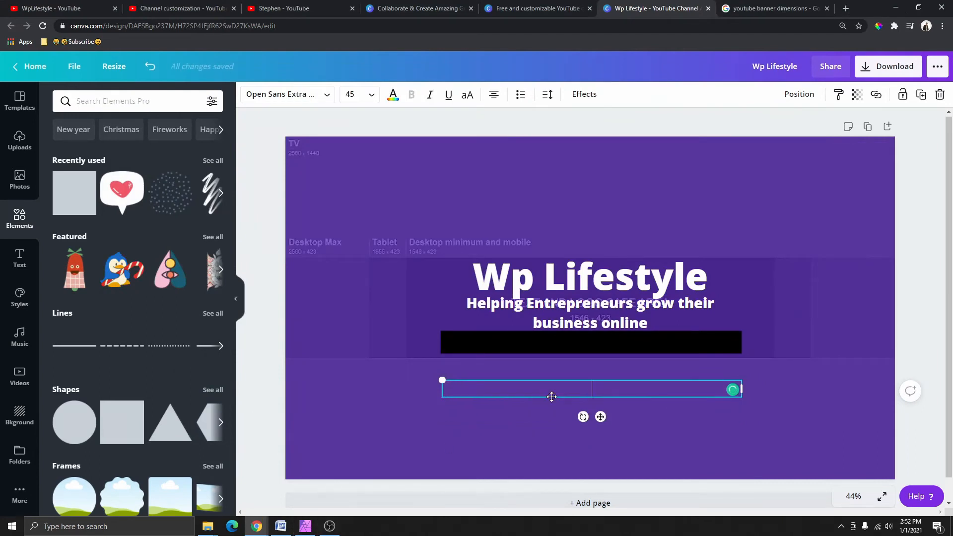
pyautogui.hotkey('ctrl', 'v')
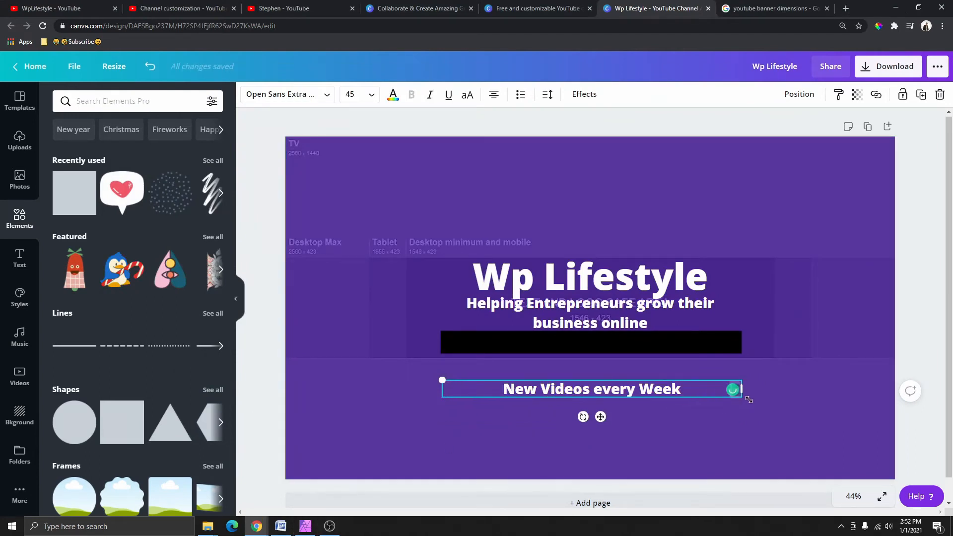
pyautogui.moveTo(740, 390); pyautogui.dragTo(579, 392)
pyautogui.moveTo(519, 412); pyautogui.dragTo(597, 369)
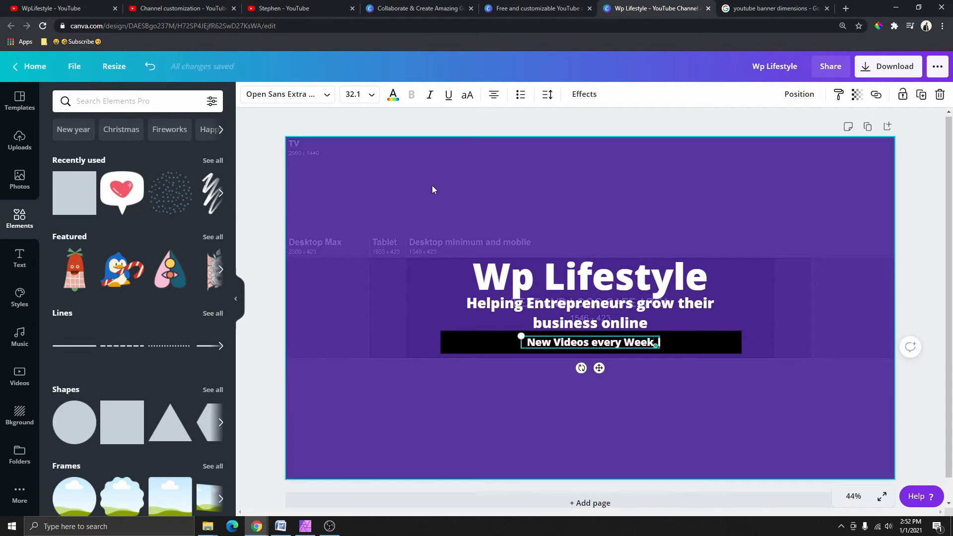
# - Check the existing banner on the YouTube channel page, and search the Canva elements for "youtube"
pyautogui.click(278, 8)
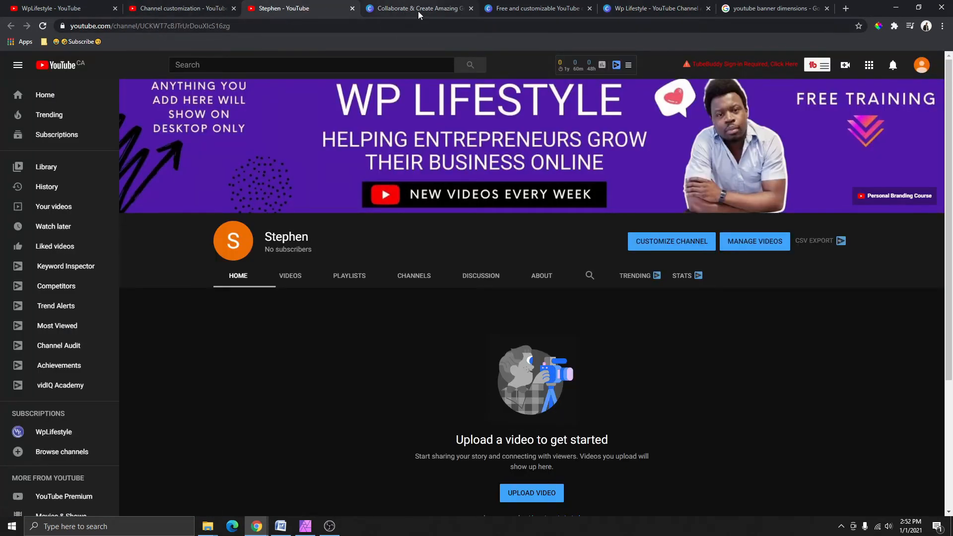
pyautogui.click(659, 9)
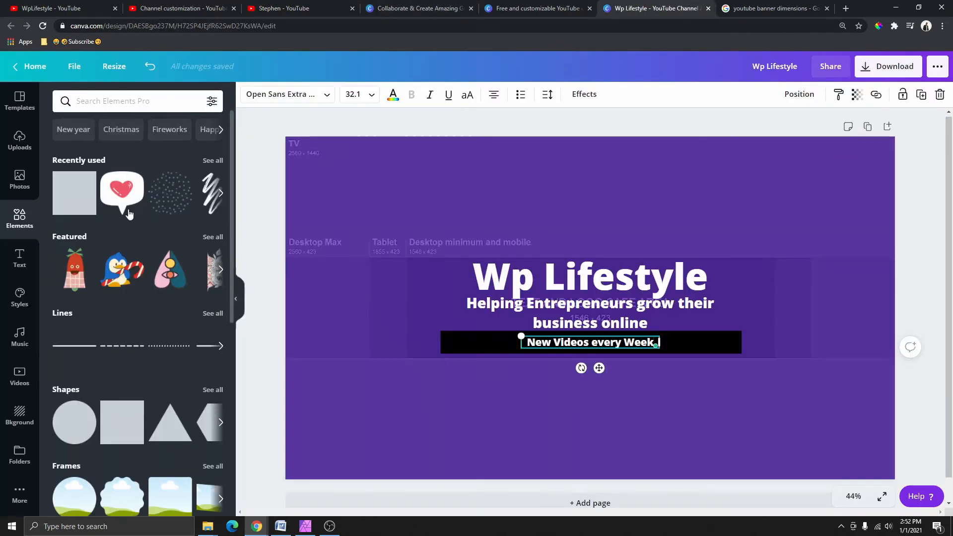
pyautogui.click(105, 102)
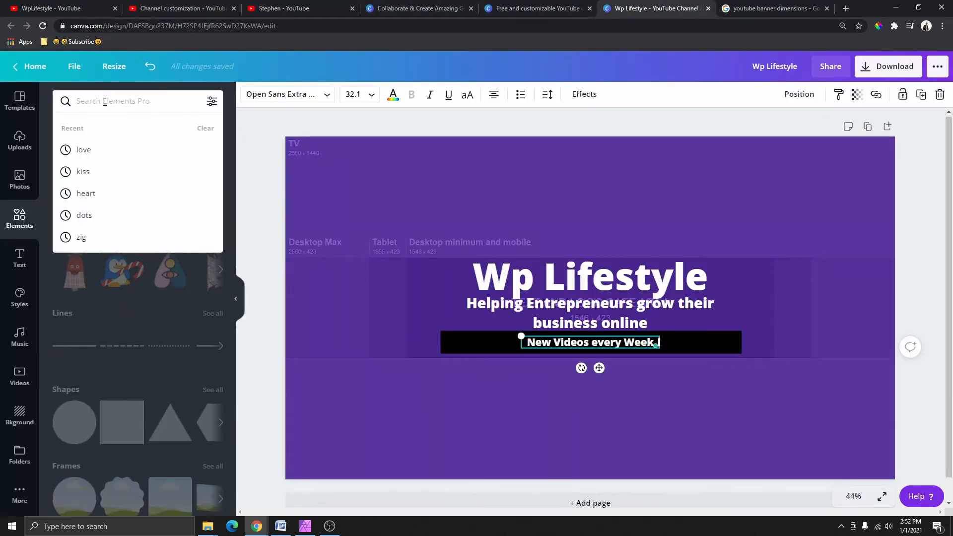
pyautogui.write('youtube')
pyautogui.press('Return')
pyautogui.scroll(-10, 121, 296)
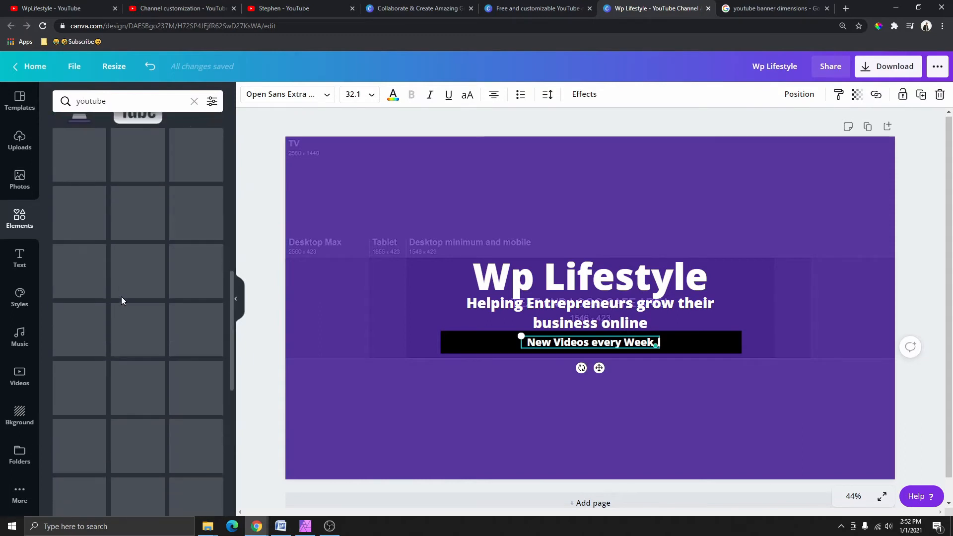
pyautogui.scroll(10, 121, 296)
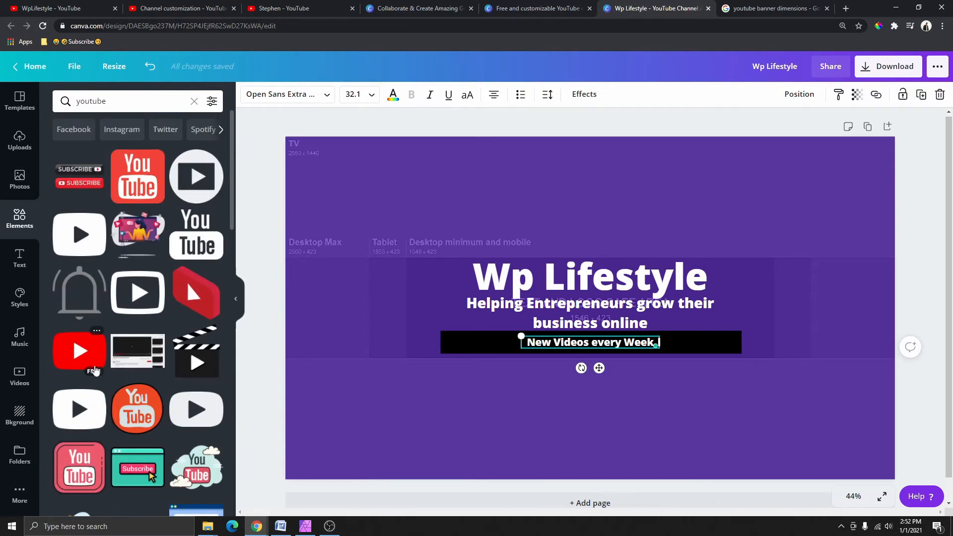
# - Filter the "youtube" element results to free items only
pyautogui.scroll(-2, 145, 297)
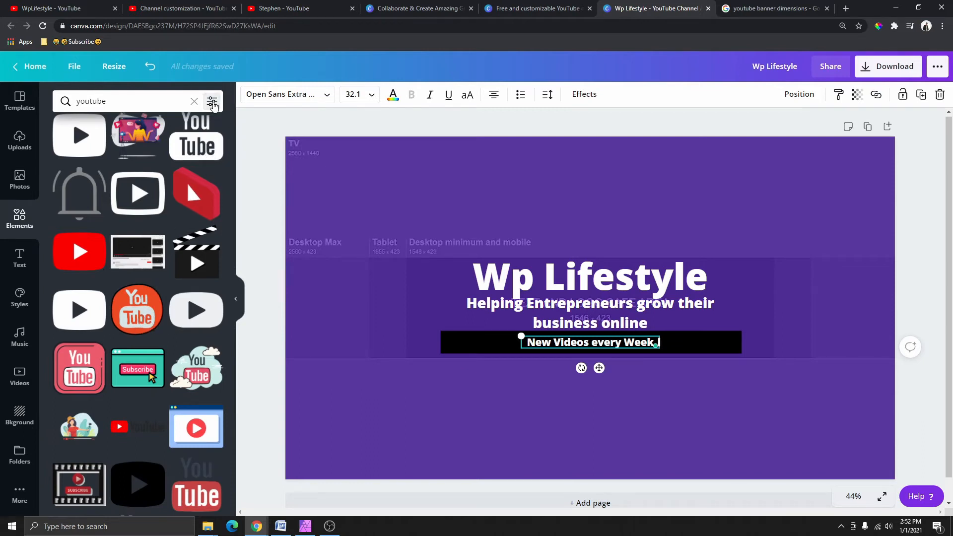
pyautogui.click(212, 102)
pyautogui.click(72, 284)
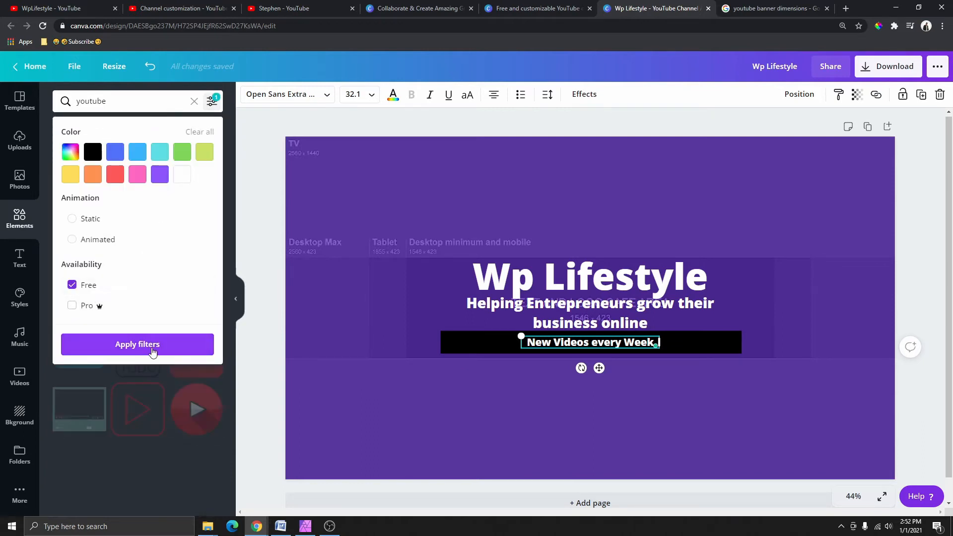
pyautogui.click(158, 353)
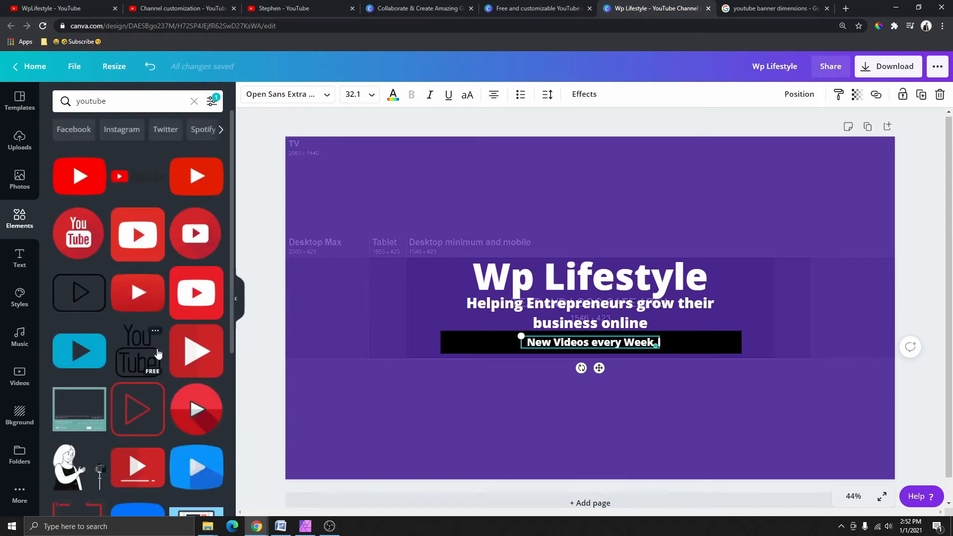
# - Add the red YouTube play icon, shrink it and place it on the black bar just before the "New Videos every Week" text
pyautogui.click(79, 177)
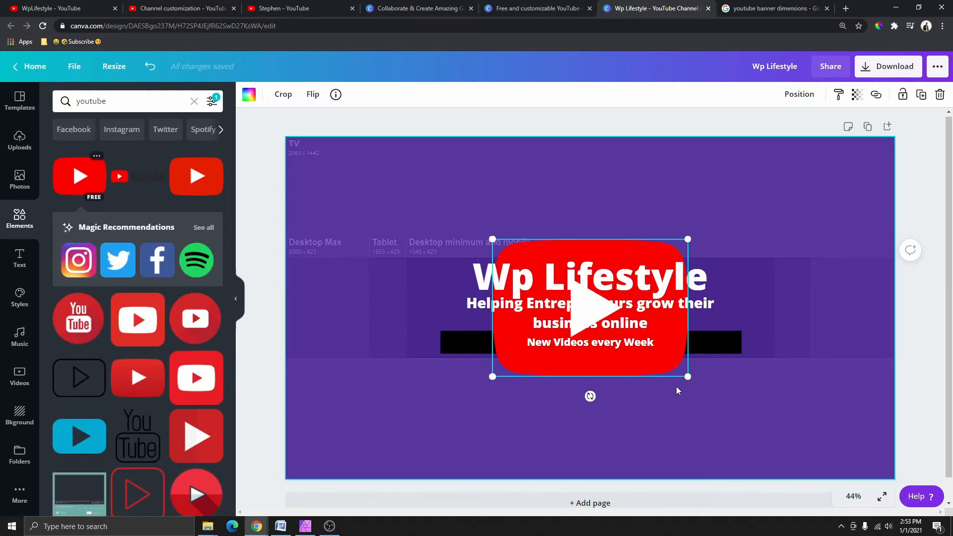
pyautogui.moveTo(687, 377); pyautogui.dragTo(476, 305)
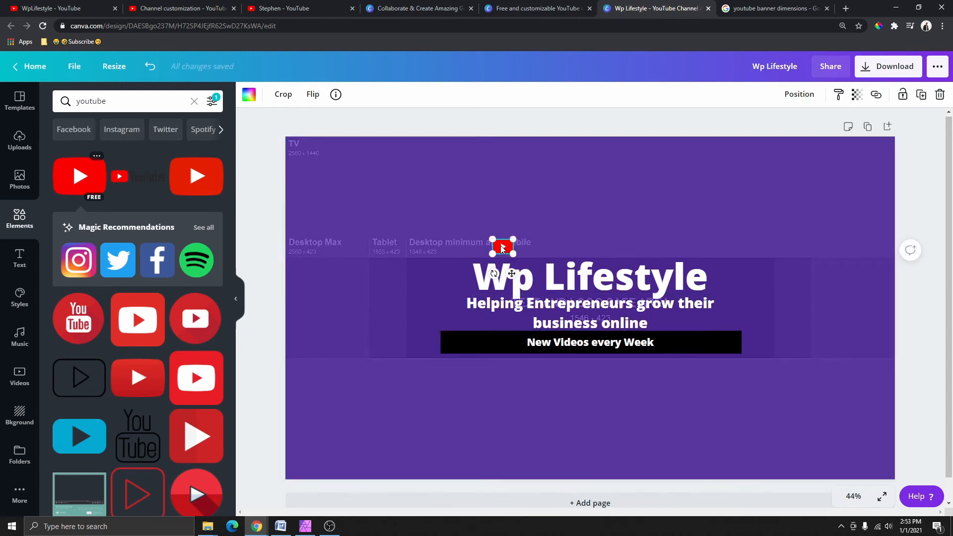
pyautogui.moveTo(502, 248); pyautogui.dragTo(506, 343)
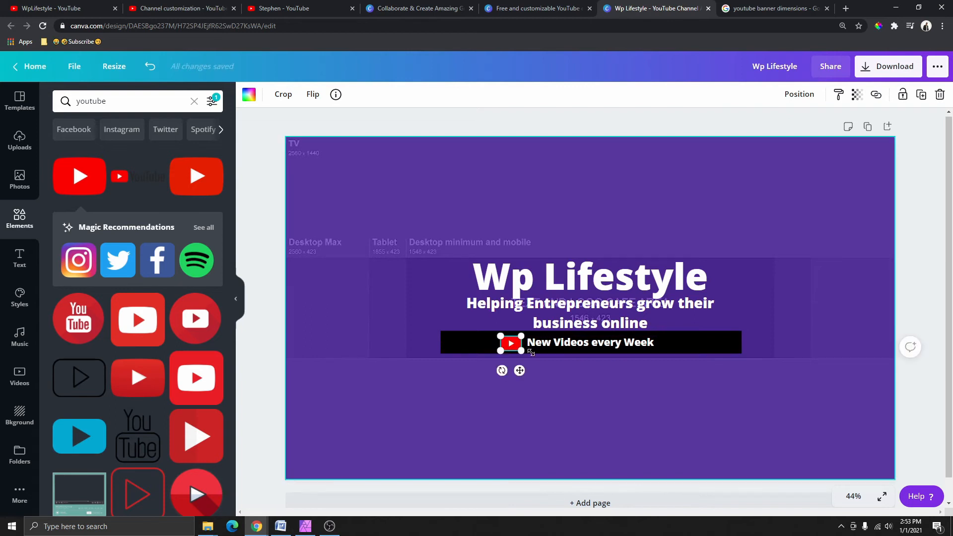
# - Narrow the black bar from both ends to about 685 × 96 so it fits closely around the icon and text
pyautogui.click(533, 349)
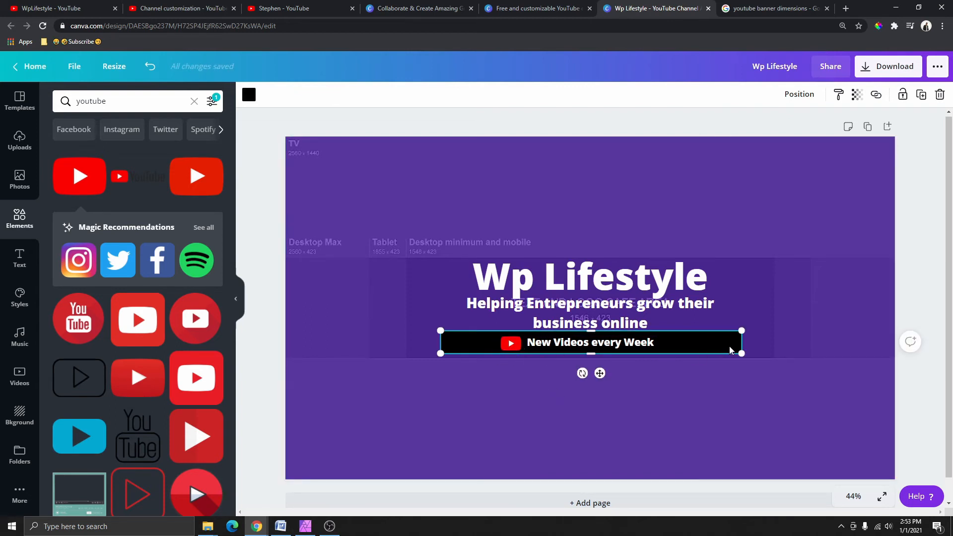
pyautogui.moveTo(742, 343); pyautogui.dragTo(660, 343)
pyautogui.moveTo(441, 342); pyautogui.dragTo(496, 343)
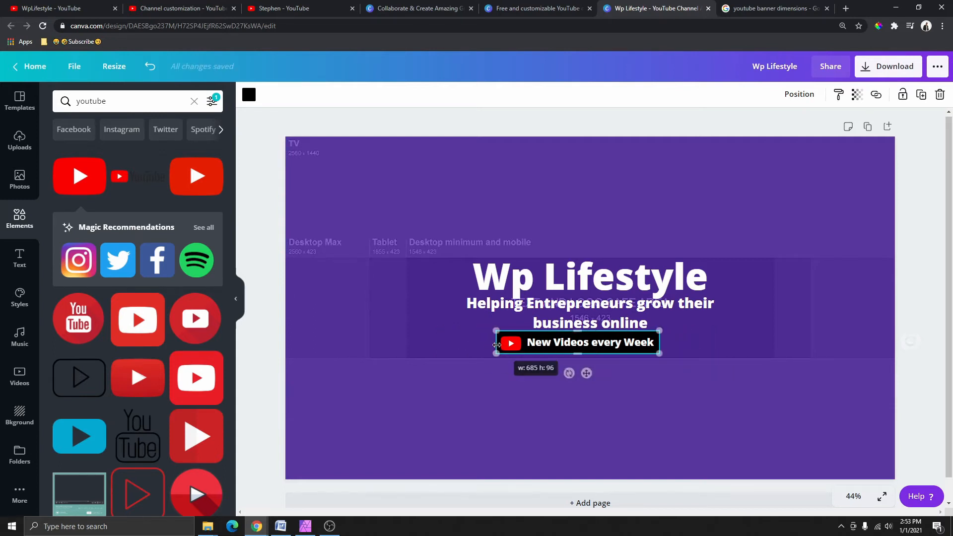
# - Group the black bar, YouTube icon and text, and center the group below the tagline
pyautogui.click(551, 350)
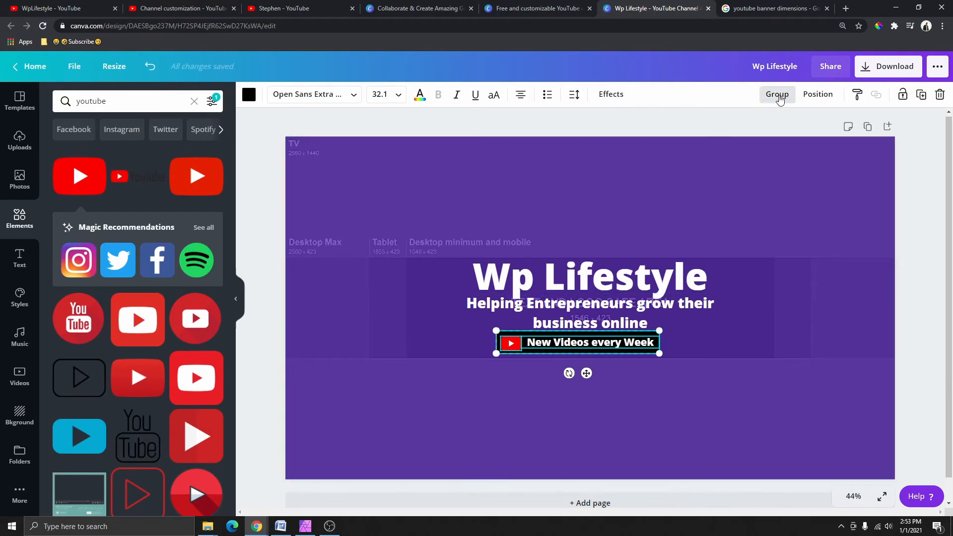
pyautogui.click(777, 94)
pyautogui.moveTo(615, 344); pyautogui.dragTo(656, 393)
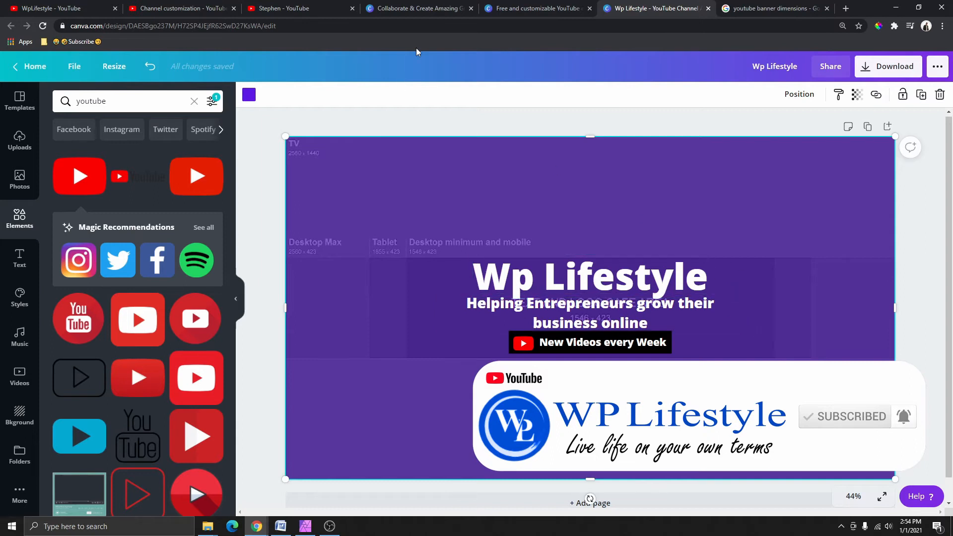
# - Check the existing channel banner, and place the uploaded grey-background portrait at about 404 × 404 to the right of the heading
pyautogui.click(328, 9)
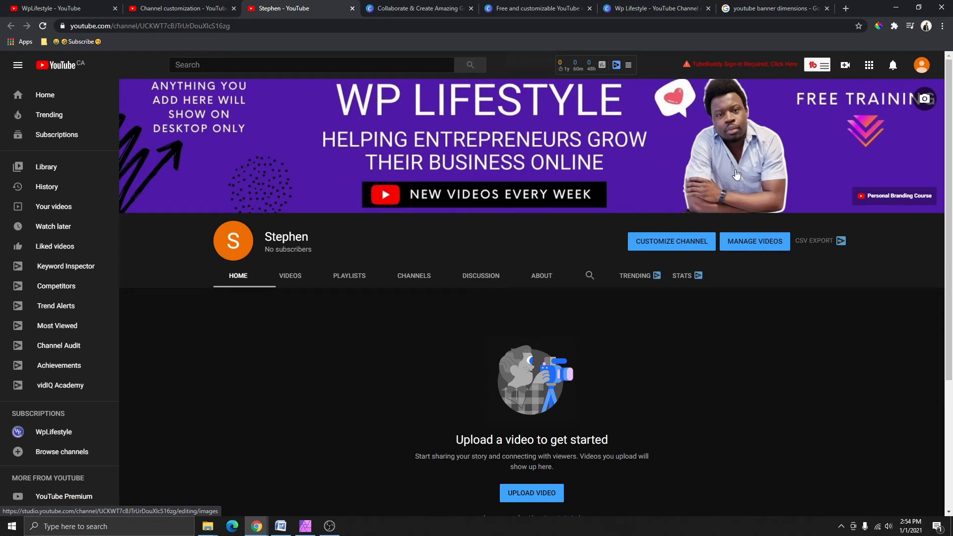
pyautogui.click(666, 15)
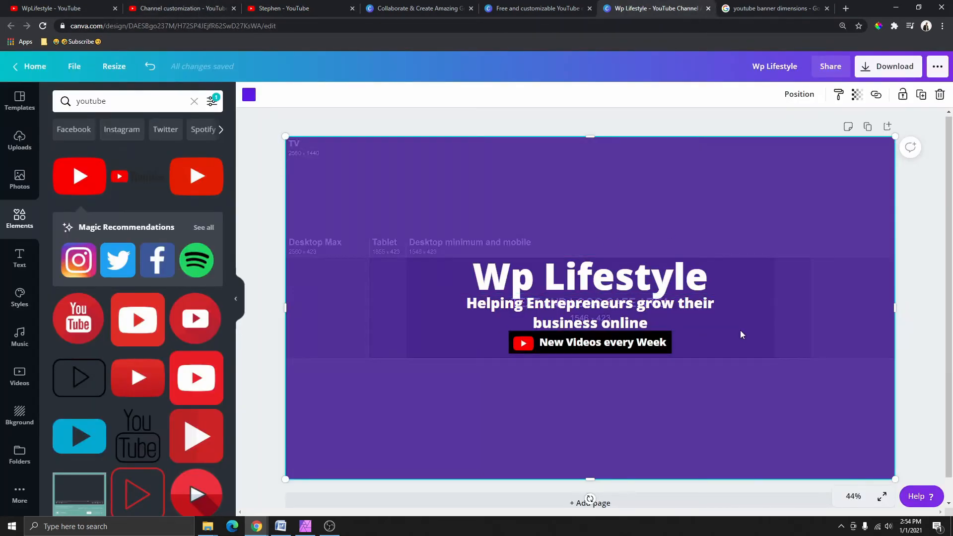
pyautogui.click(19, 140)
pyautogui.click(214, 293)
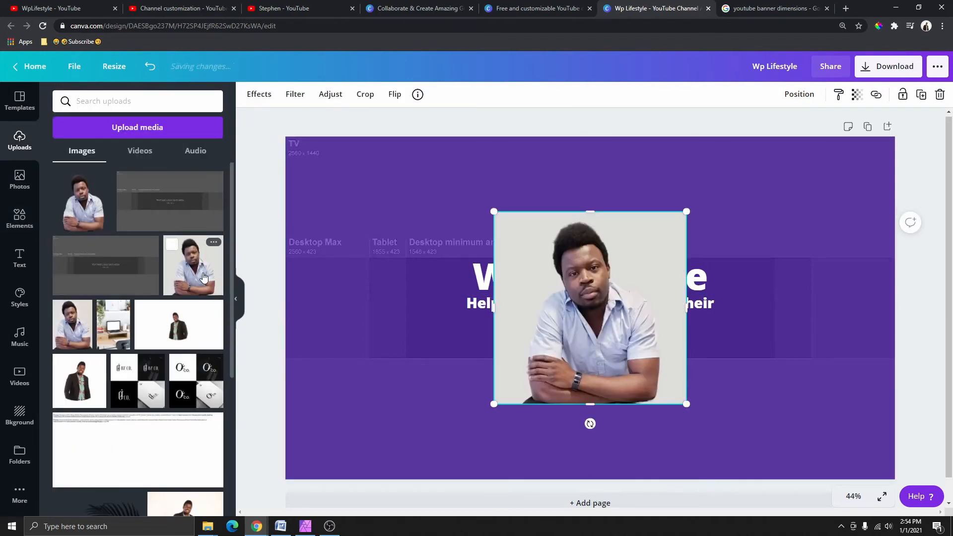
pyautogui.moveTo(686, 404); pyautogui.dragTo(591, 310)
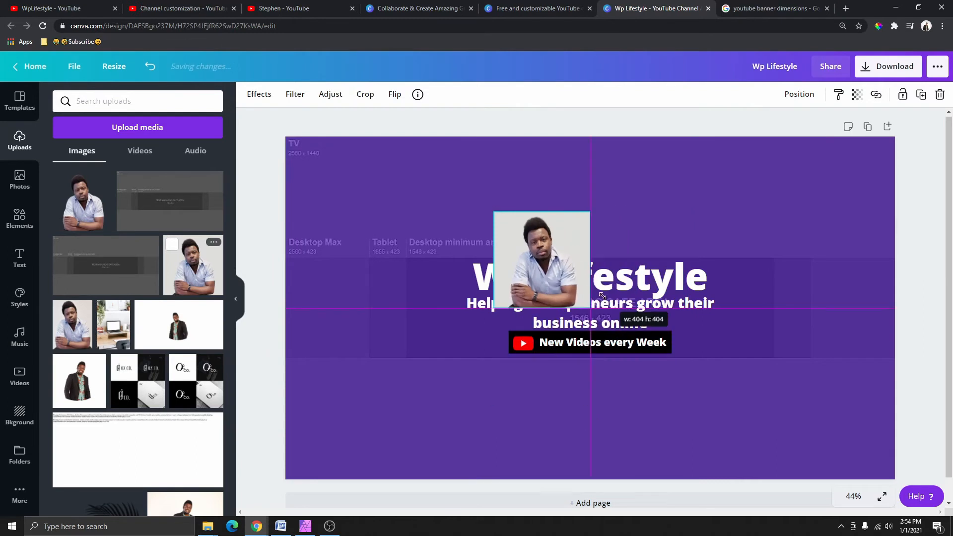
pyautogui.moveTo(555, 250); pyautogui.dragTo(779, 299)
pyautogui.click(771, 231)
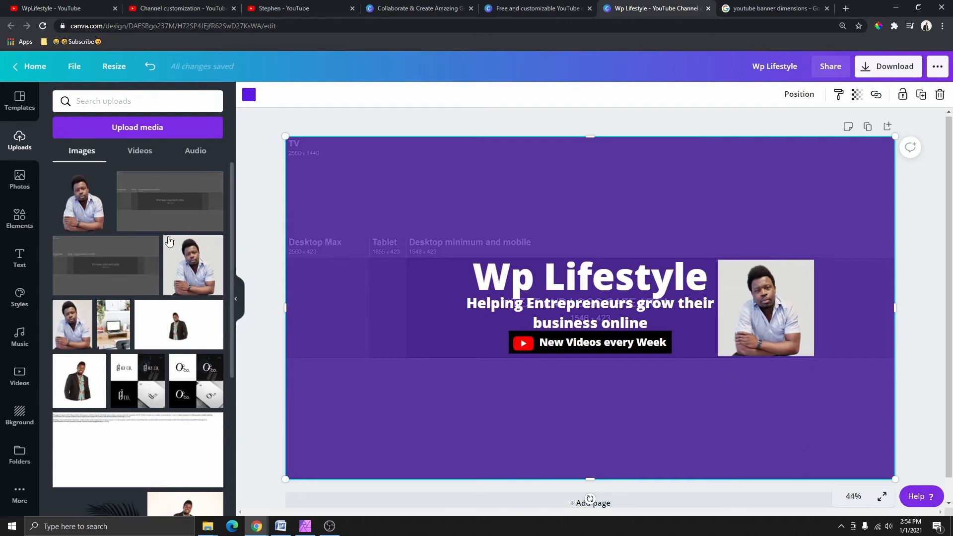
# - Try adding the uploaded background-free portrait, scaled down, to the right of the heading
pyautogui.click(82, 201)
pyautogui.moveTo(686, 404); pyautogui.dragTo(604, 321)
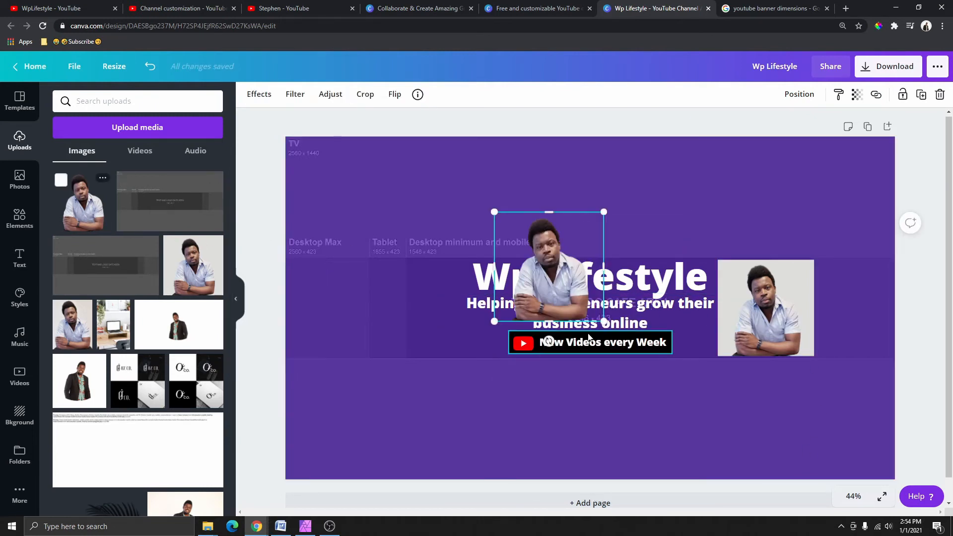
pyautogui.moveTo(549, 282); pyautogui.dragTo(758, 305)
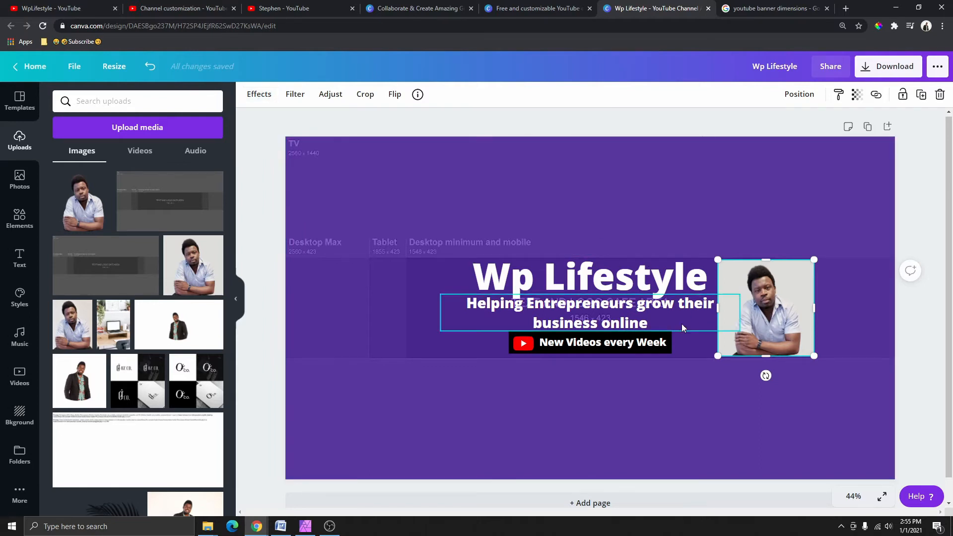
# - Remove the grey background from the placed portrait with the Background Remover effect
pyautogui.click(259, 97)
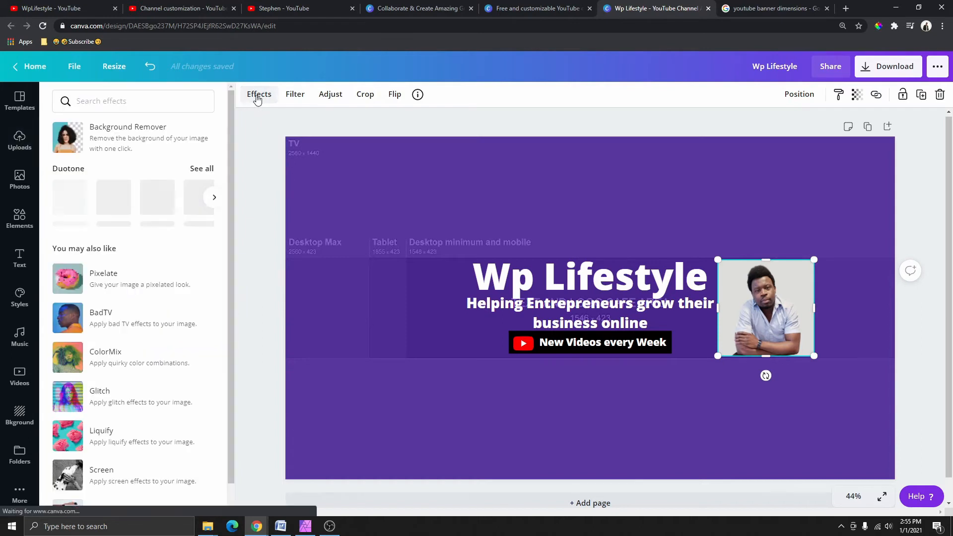
pyautogui.click(125, 141)
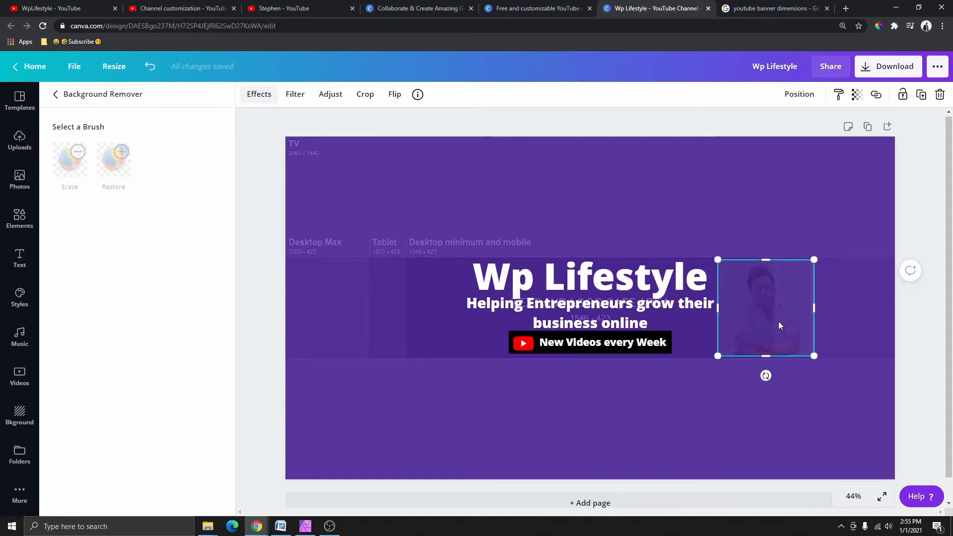
pyautogui.click(787, 427)
# - Move the cut-out portrait left, closer to the heading and inside the guide's tablet area
pyautogui.moveTo(769, 344); pyautogui.dragTo(751, 340)
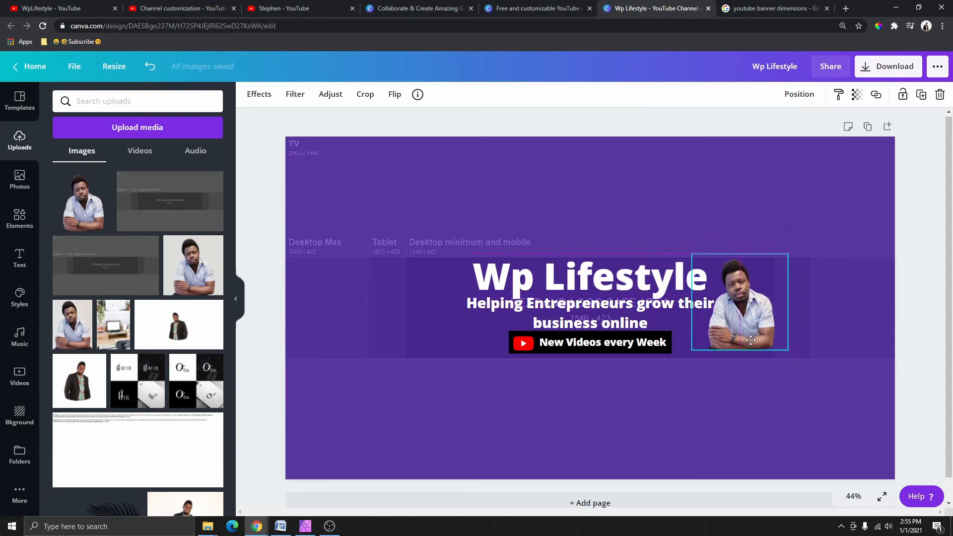
pyautogui.moveTo(750, 340); pyautogui.dragTo(750, 340)
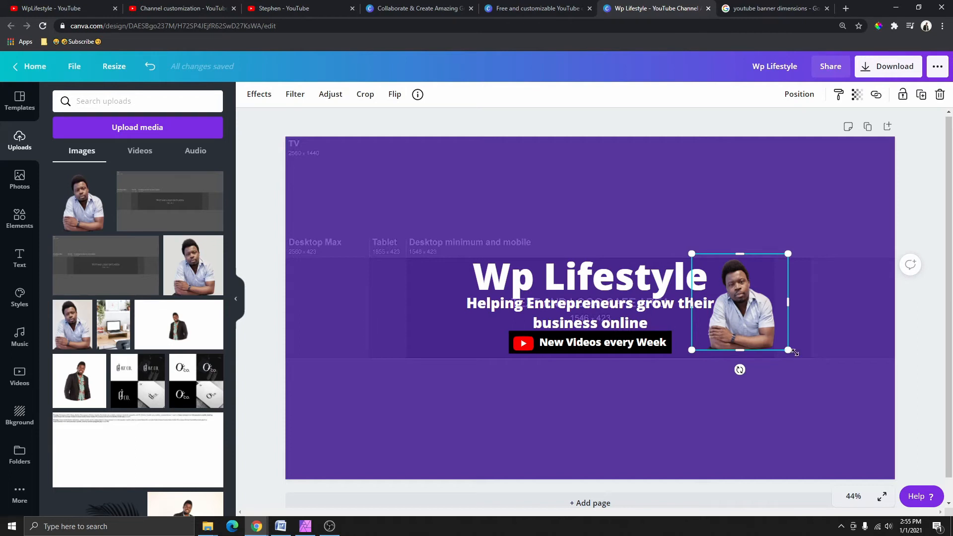
pyautogui.moveTo(752, 316); pyautogui.dragTo(758, 316)
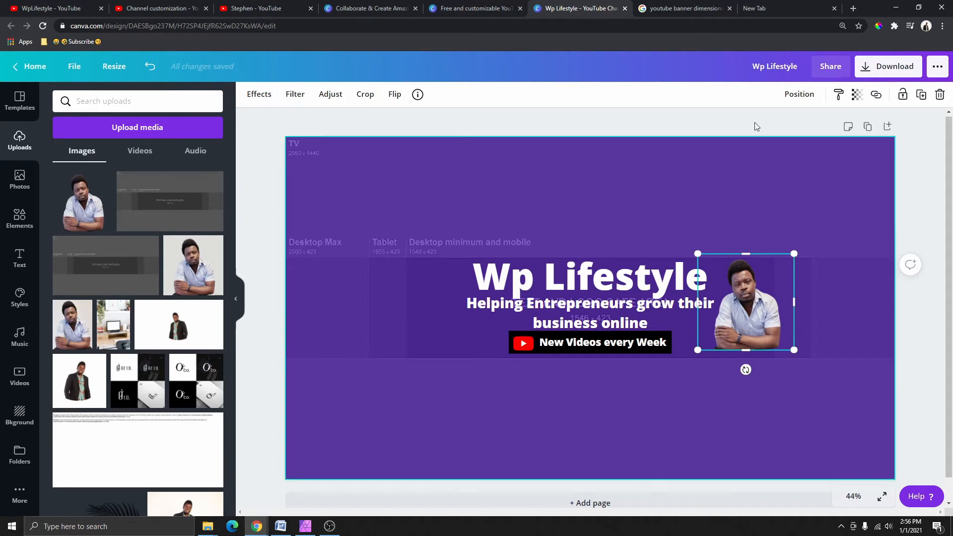
# - Open the remove.bg website in the new browser tab
pyautogui.click(774, 8)
pyautogui.click(690, 27)
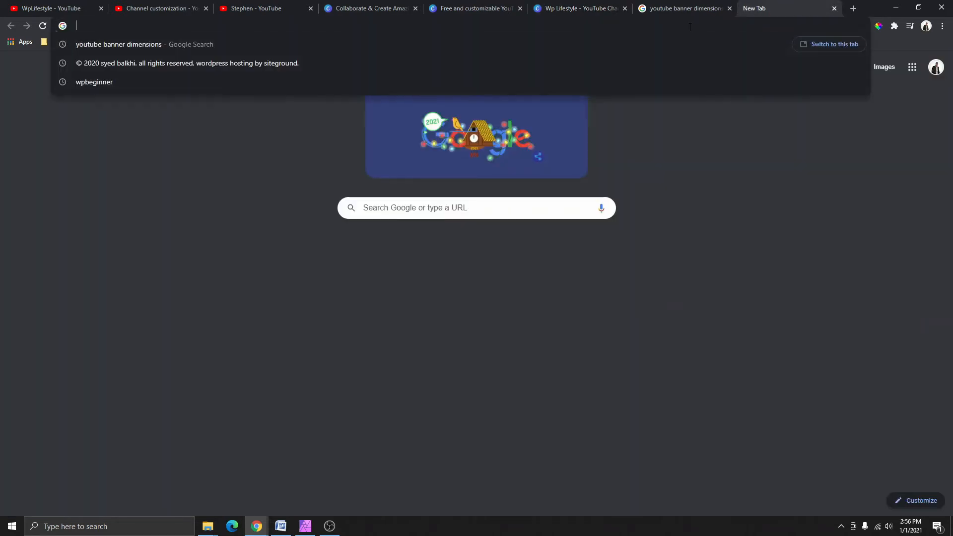
pyautogui.write('remove')
pyautogui.press('Return')
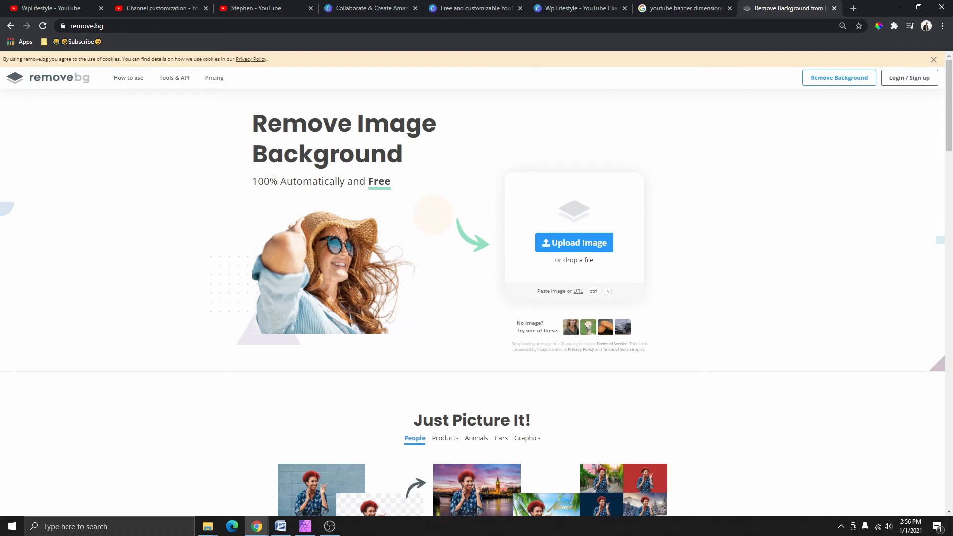
# - Upload the portrait photo from the file folder to remove.bg to strip its background, and inspect the cut-out
pyautogui.hotkey('alt', 'Tab')
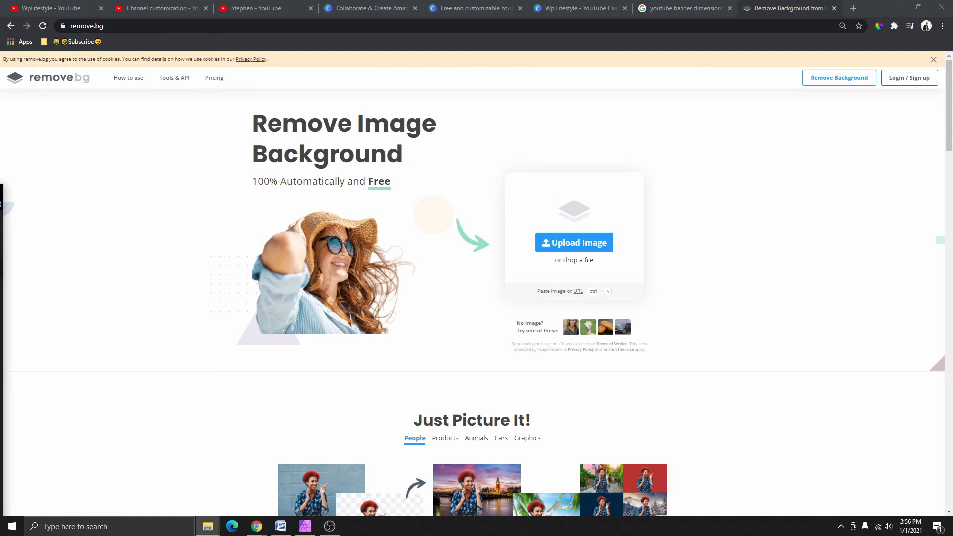
pyautogui.moveTo(1, 204); pyautogui.dragTo(389, 300)
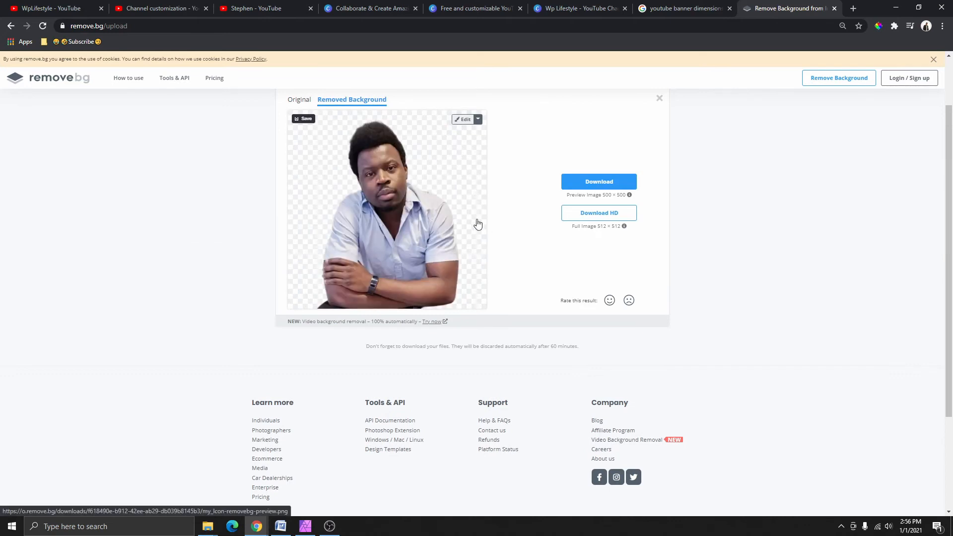
pyautogui.scroll(-2, 429, 210)
pyautogui.scroll(4, 430, 266)
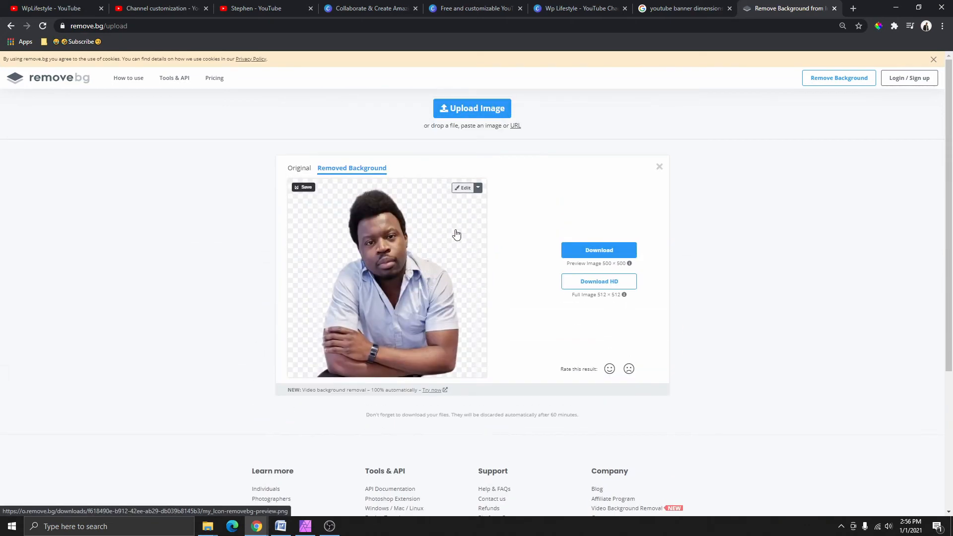
# - Download the 500 × 500 preview of the background-free portrait from remove.bg
pyautogui.scroll(-3, 422, 263)
pyautogui.scroll(3, 421, 273)
pyautogui.click(605, 253)
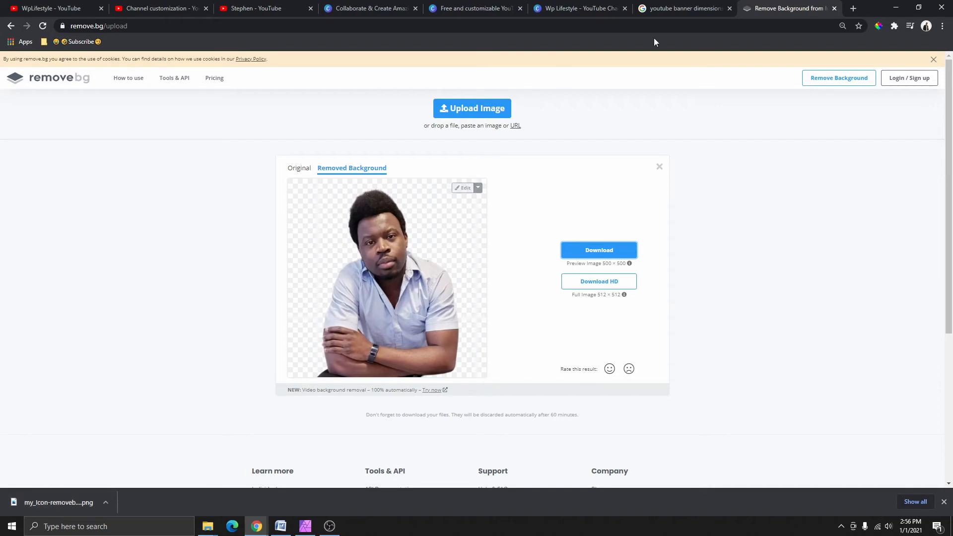
# - Switch to the Canva banner design and upload the downloaded background-free portrait PNG to the image uploads
pyautogui.click(574, 9)
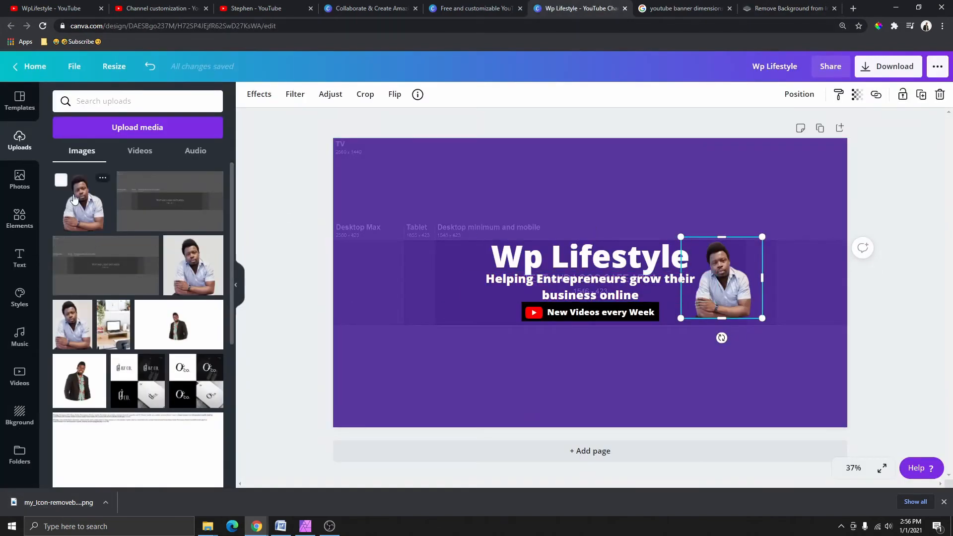
pyautogui.moveTo(49, 502); pyautogui.dragTo(139, 232)
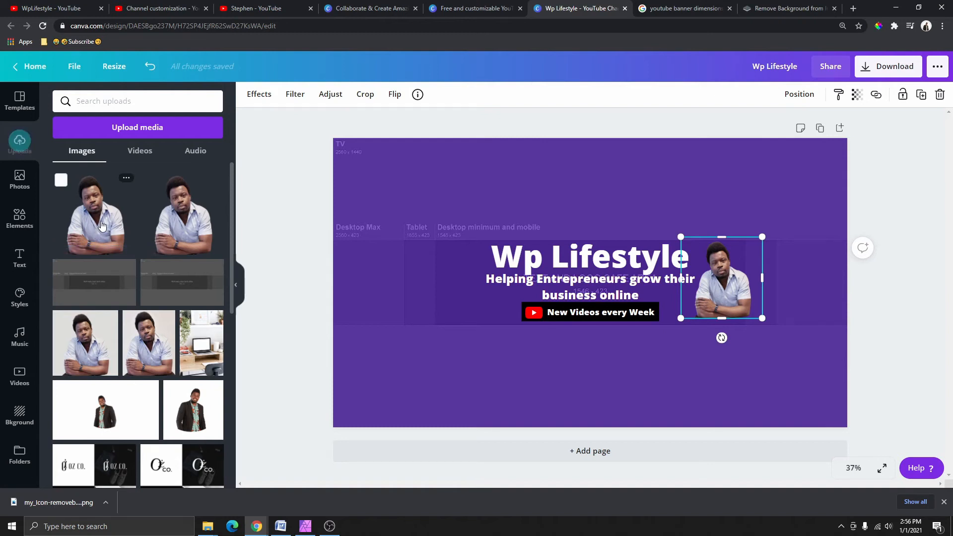
pyautogui.click(93, 231)
pyautogui.moveTo(603, 308); pyautogui.dragTo(437, 307)
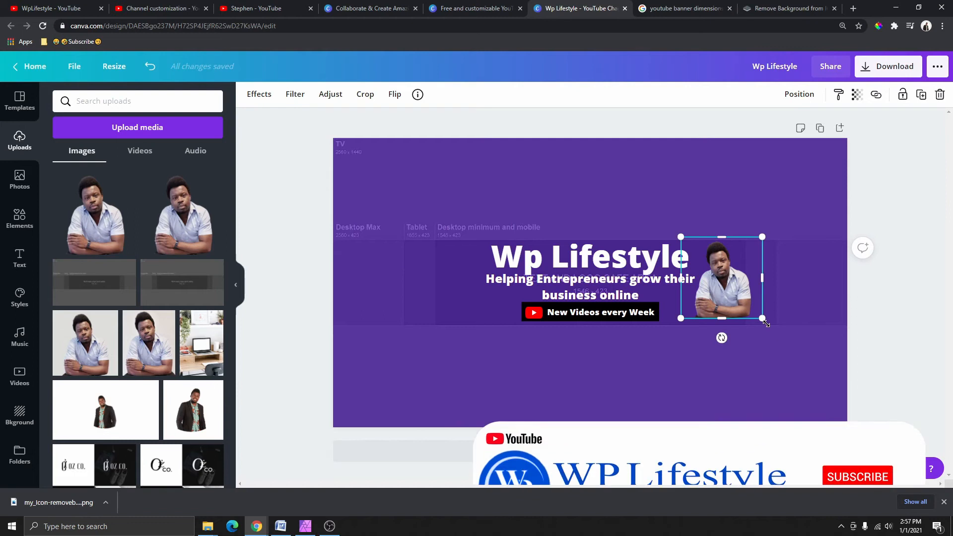
# - Enlarge the placed portrait slightly and shift it right, and nudge the heading to the left
pyautogui.moveTo(766, 323); pyautogui.dragTo(775, 333)
pyautogui.moveTo(731, 304); pyautogui.dragTo(748, 286)
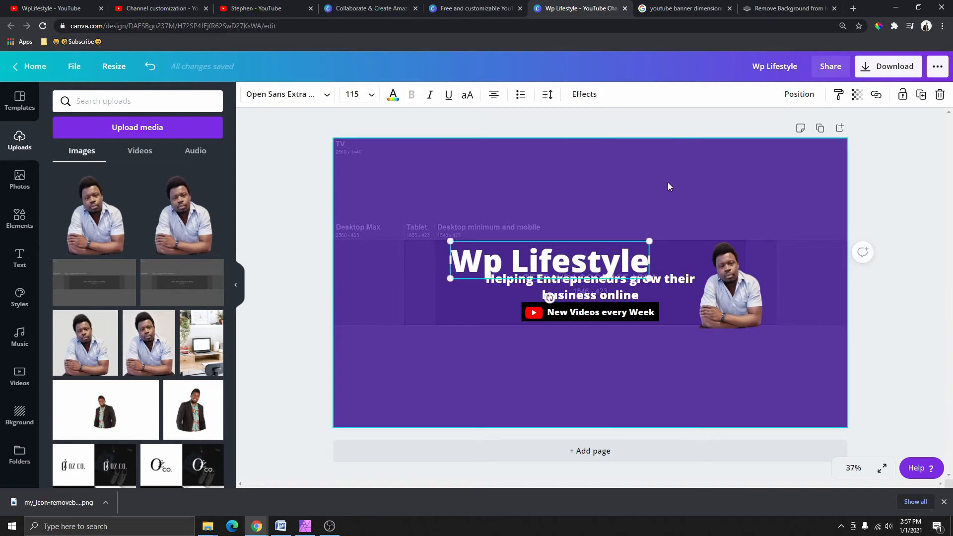
# - Set the transparency of the purple background rectangle to 21 so the size guide shows through
pyautogui.click(667, 183)
pyautogui.click(856, 94)
pyautogui.moveTo(794, 130); pyautogui.dragTo(773, 134)
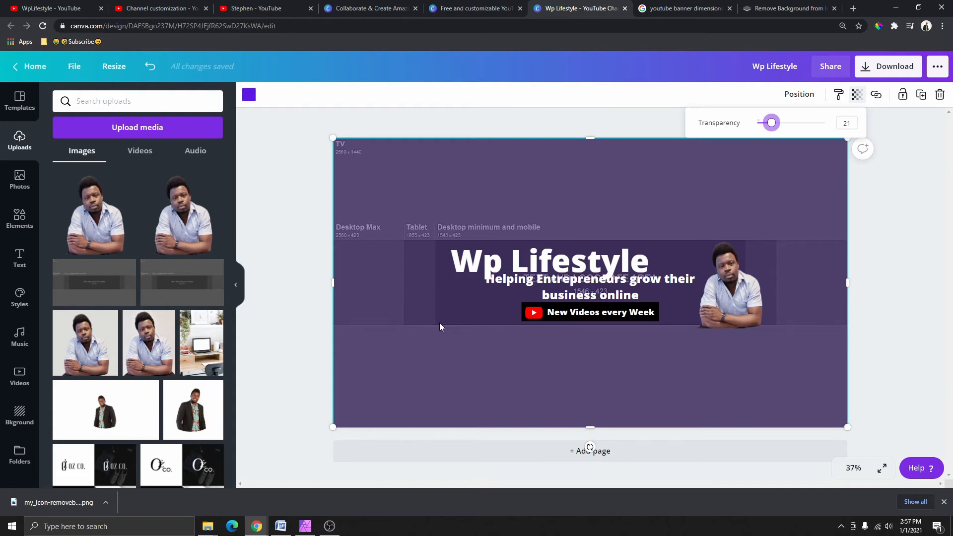
# - Enlarge the heading at the left edge of the safe area and move the tagline and "New Videos every Week" bar left beneath it
pyautogui.moveTo(490, 257); pyautogui.dragTo(482, 260)
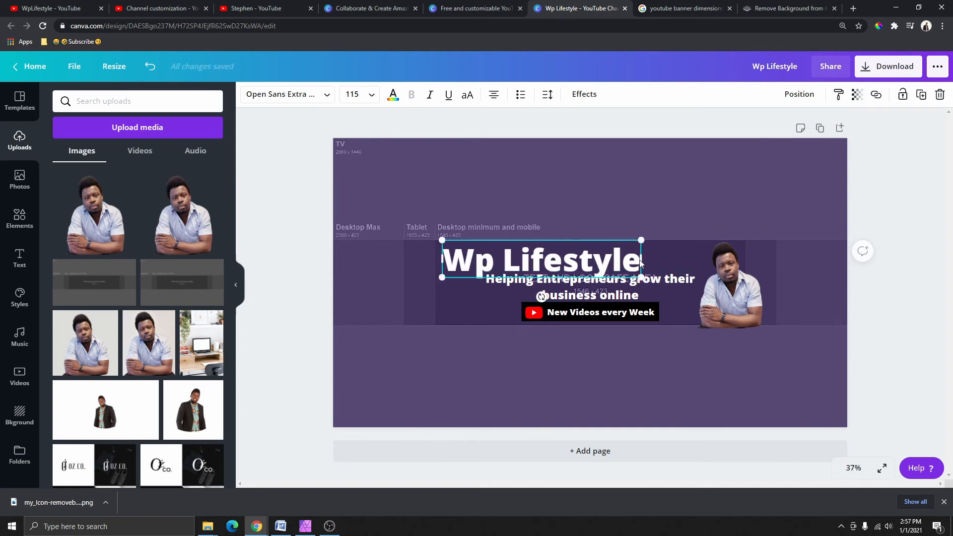
pyautogui.moveTo(641, 240); pyautogui.dragTo(545, 319)
pyautogui.click(581, 311)
pyautogui.moveTo(535, 319); pyautogui.dragTo(541, 314)
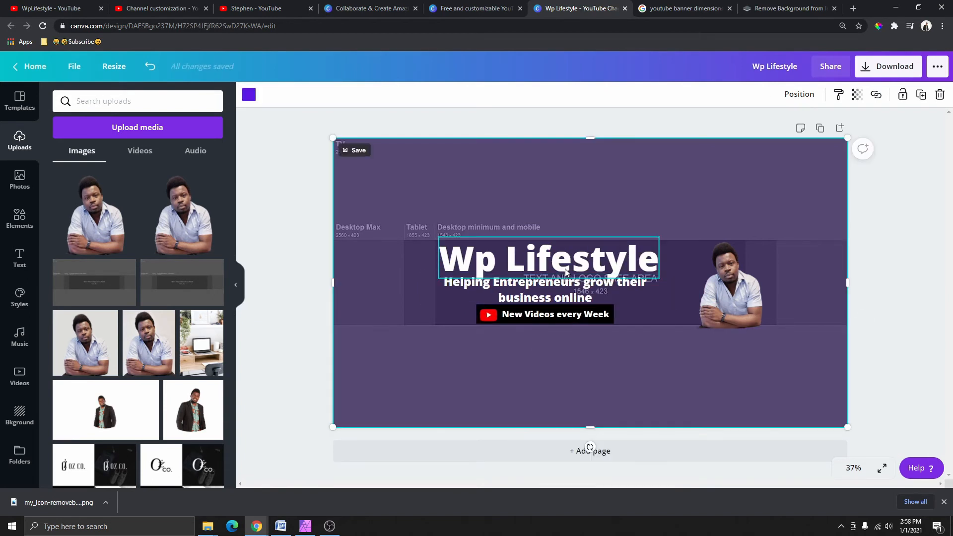
# - Shrink the portrait to the height of the safe area strip and move it left inside the desktop minimum area
pyautogui.click(721, 300)
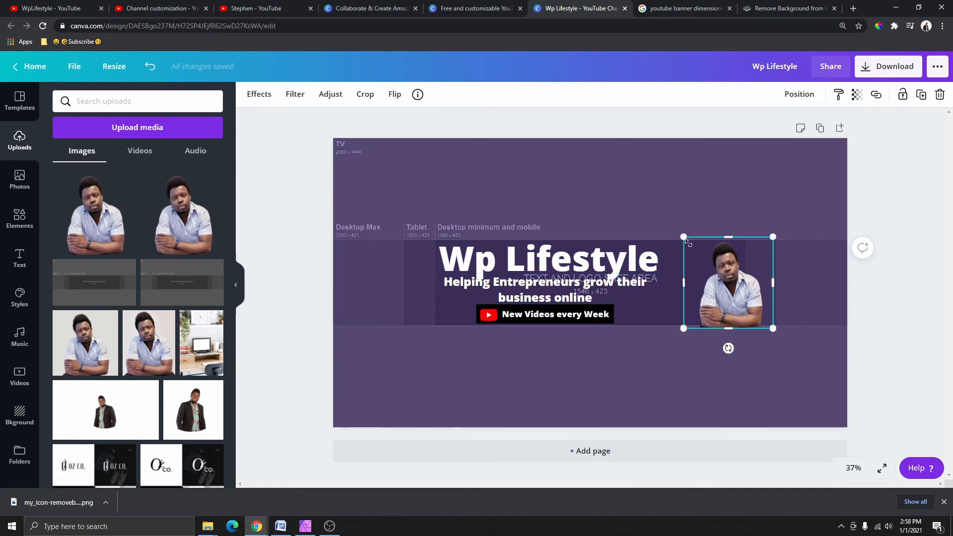
pyautogui.moveTo(684, 237); pyautogui.dragTo(683, 241)
pyautogui.moveTo(776, 334); pyautogui.dragTo(771, 329)
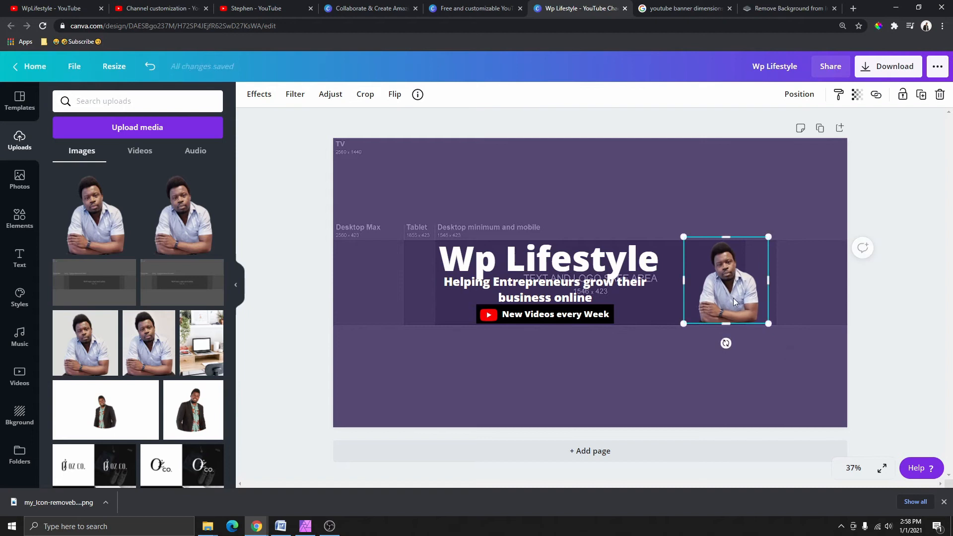
pyautogui.moveTo(733, 298)
pyautogui.mouseDown()
pyautogui.moveTo(710, 297)
pyautogui.moveTo(719, 296)
pyautogui.mouseUp()
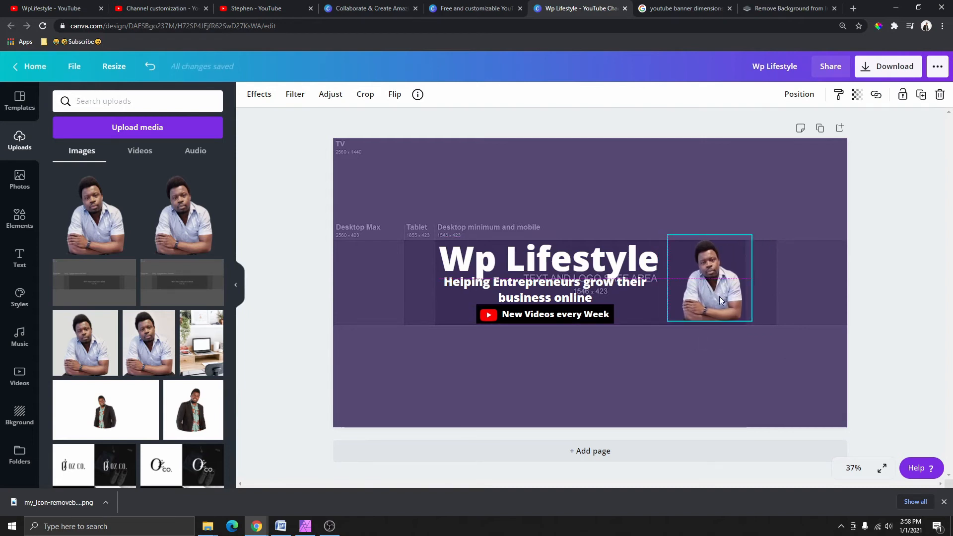
pyautogui.click(767, 222)
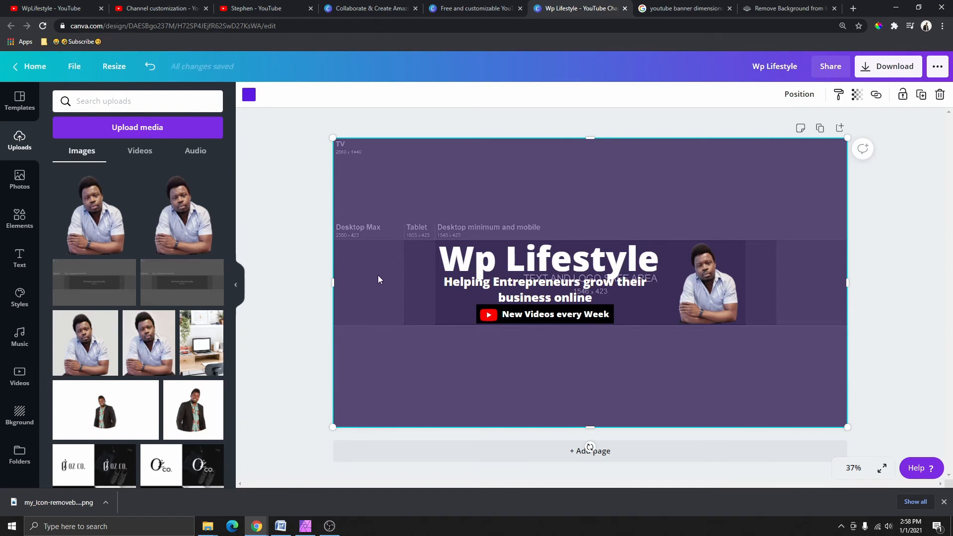
# - Shrink the "Wp Lifestyle" heading from its left edge to font size 124
pyautogui.click(449, 260)
pyautogui.moveTo(438, 238); pyautogui.dragTo(443, 242)
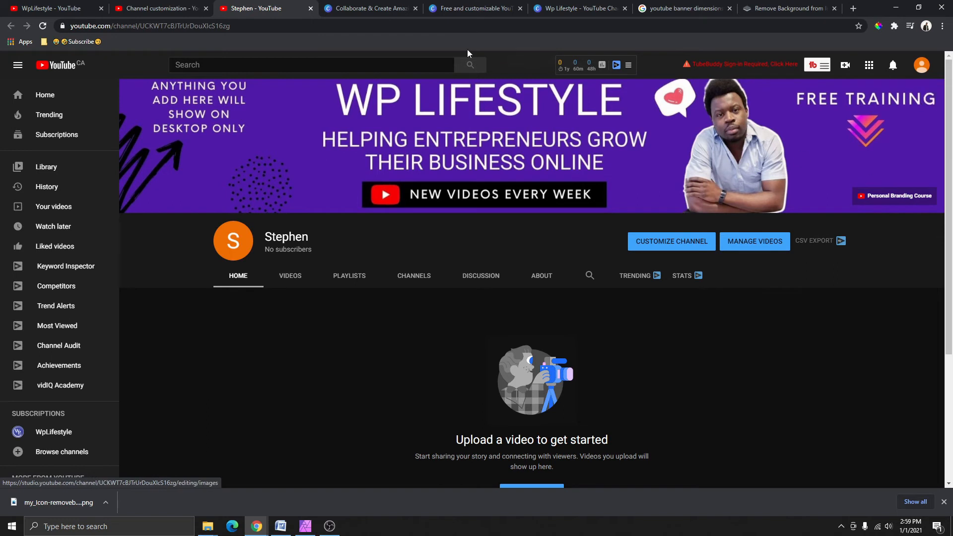
# - Return to the Canva design, duplicate the tagline, and shrink the copy to font size 26.3 over the portrait
pyautogui.click(576, 8)
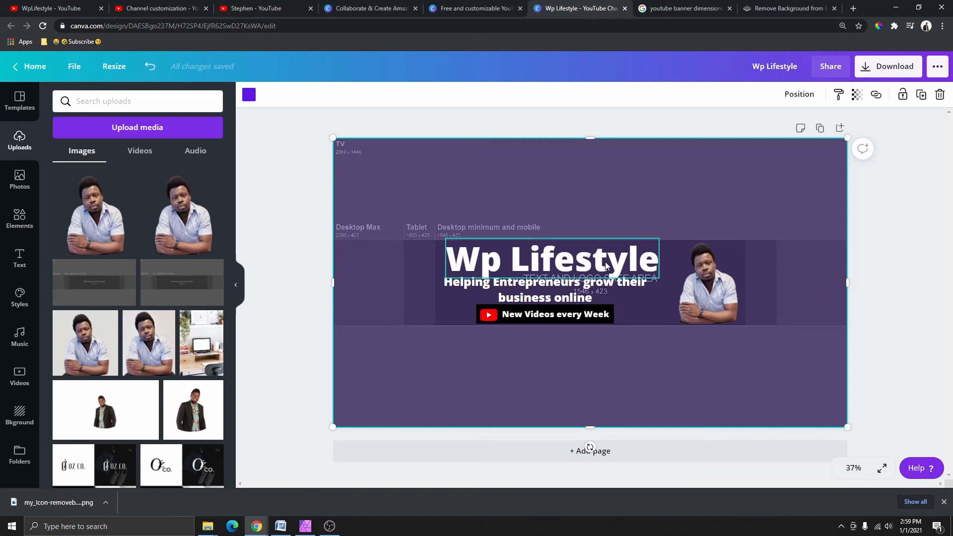
pyautogui.click(579, 298)
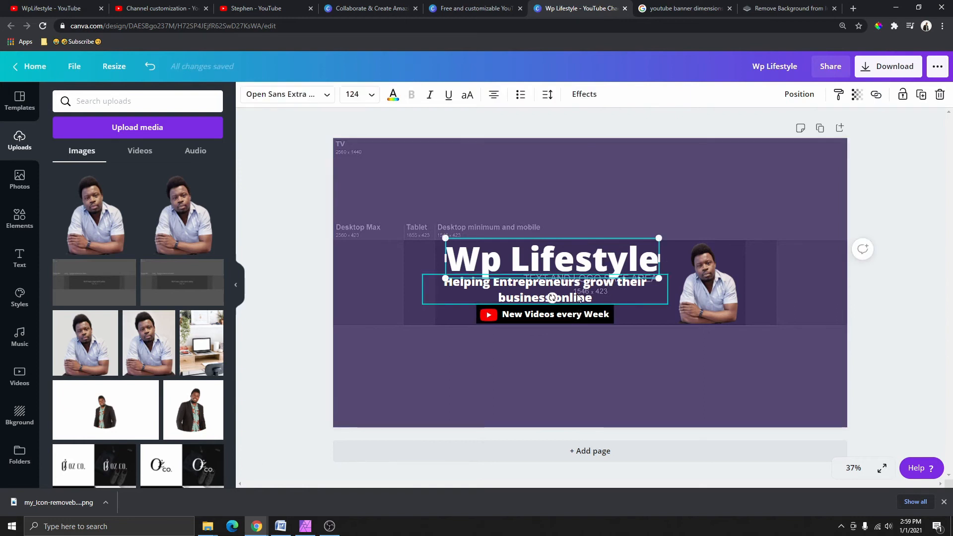
pyautogui.click(921, 94)
pyautogui.moveTo(880, 273); pyautogui.dragTo(768, 267)
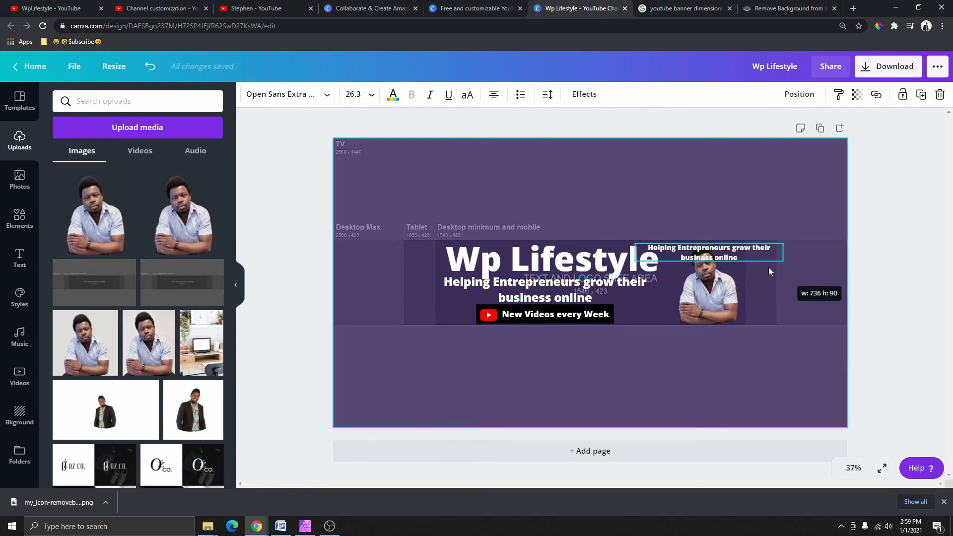
# - Replace the duplicated tagline's text with "Entrepreneurs Tips" and move it to the right of the portrait
pyautogui.click(740, 255)
pyautogui.click(740, 255)
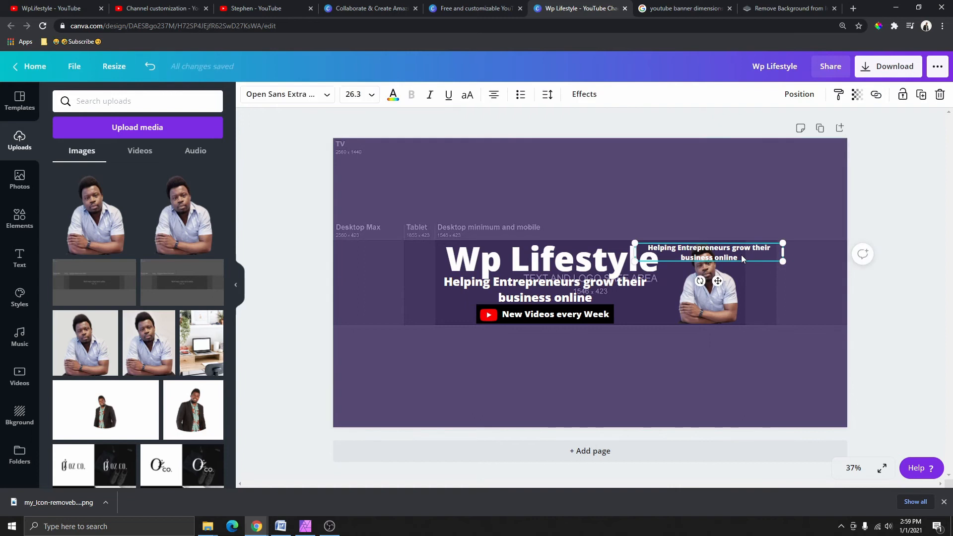
pyautogui.click(740, 255)
pyautogui.click(741, 255)
pyautogui.moveTo(738, 256); pyautogui.dragTo(680, 256)
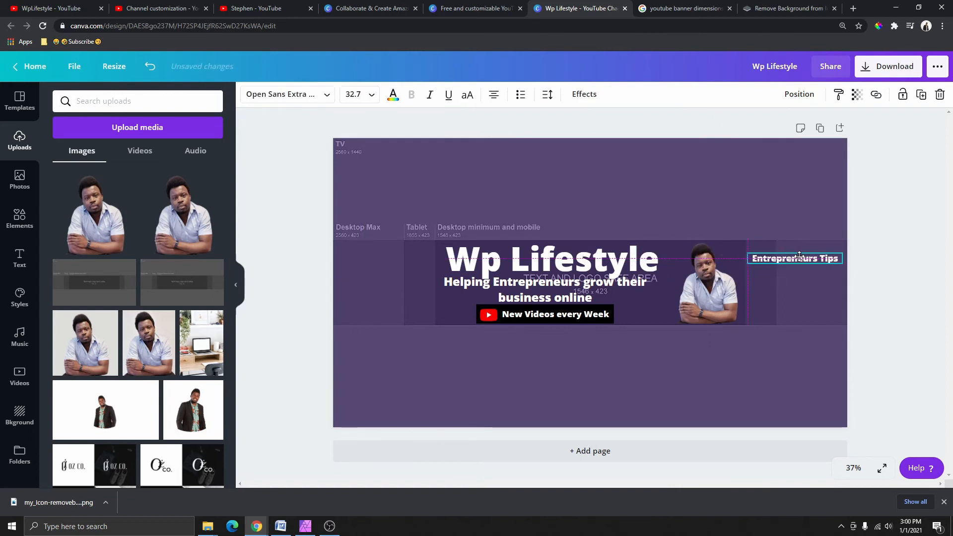
pyautogui.moveTo(799, 256); pyautogui.dragTo(802, 253)
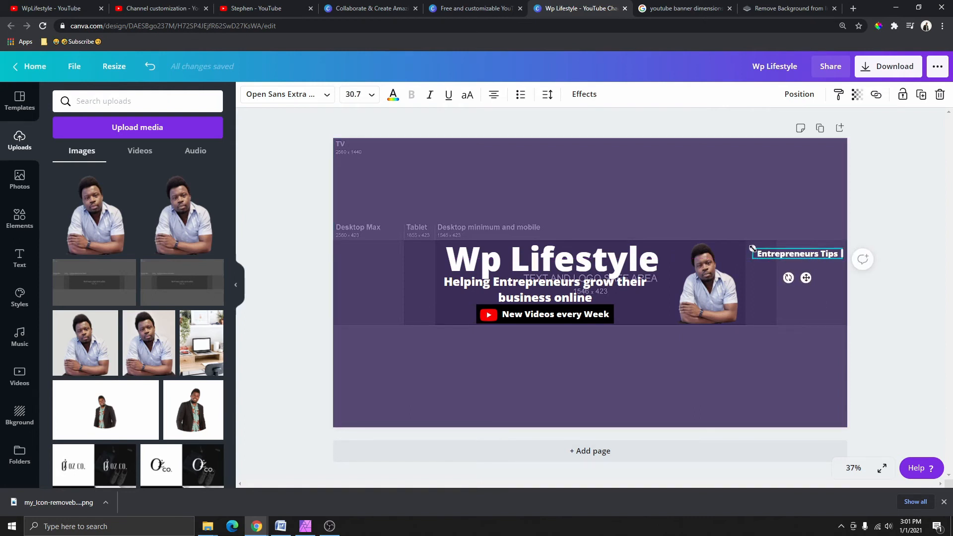
# - Adjust the size of the "Entrepreneurs Tips" text and place it at the upper right corner of the desktop strip
pyautogui.moveTo(752, 248); pyautogui.dragTo(735, 248)
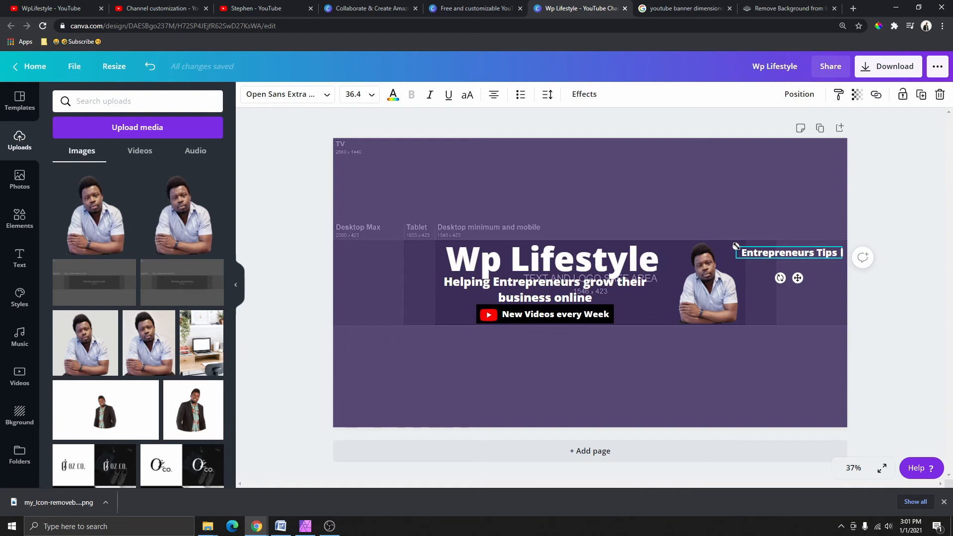
pyautogui.moveTo(735, 246); pyautogui.dragTo(742, 242)
pyautogui.click(761, 311)
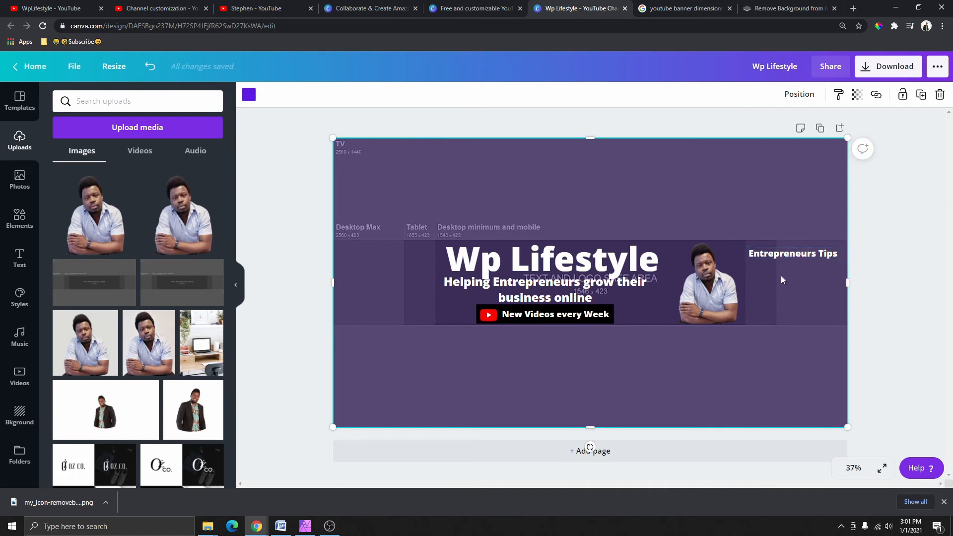
pyautogui.moveTo(804, 255); pyautogui.dragTo(808, 251)
pyautogui.click(798, 229)
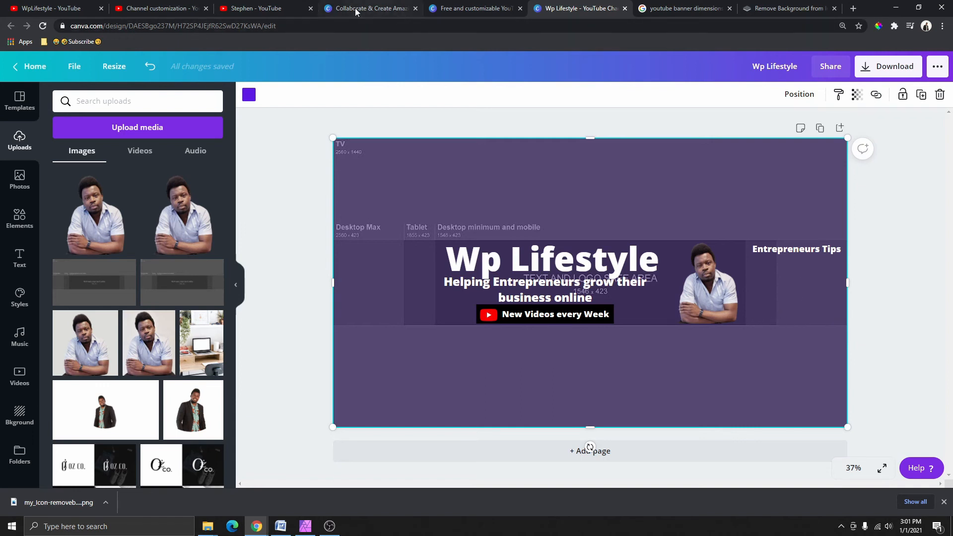
# - Search the elements for "arrows" and add the thick straight white brush arrow to the banner
pyautogui.click(278, 8)
pyautogui.click(19, 219)
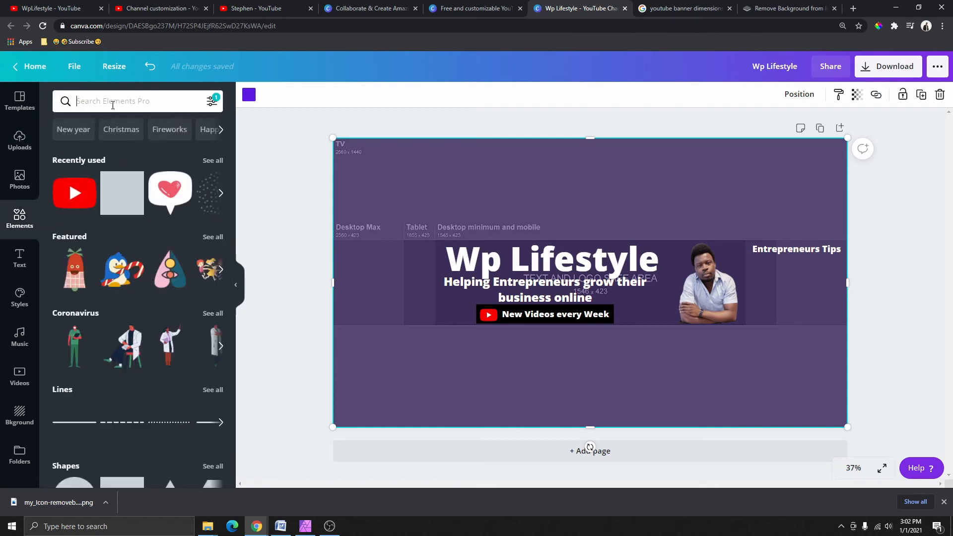
pyautogui.click(113, 105)
pyautogui.write('arrows')
pyautogui.press('Return')
pyautogui.scroll(-10, 164, 251)
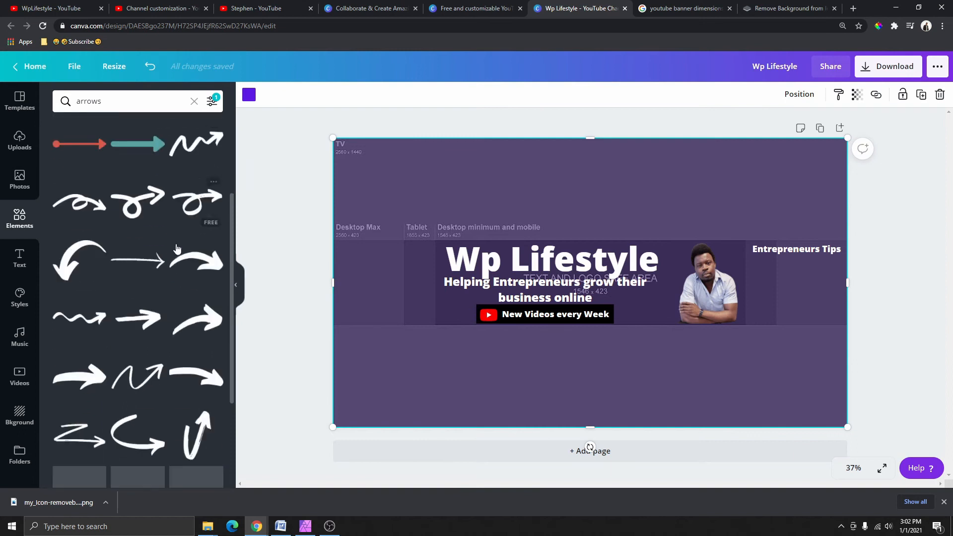
pyautogui.scroll(4, 164, 251)
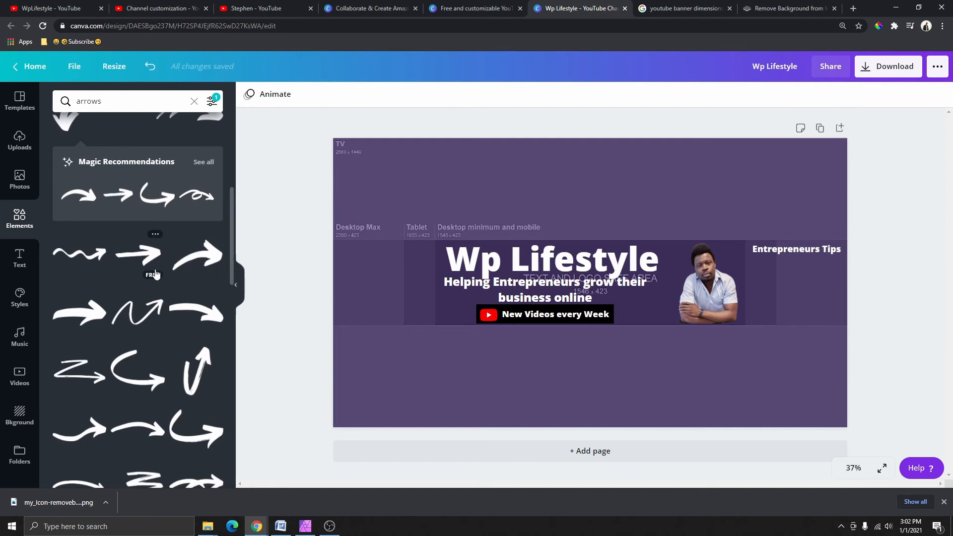
pyautogui.scroll(-1, 168, 350)
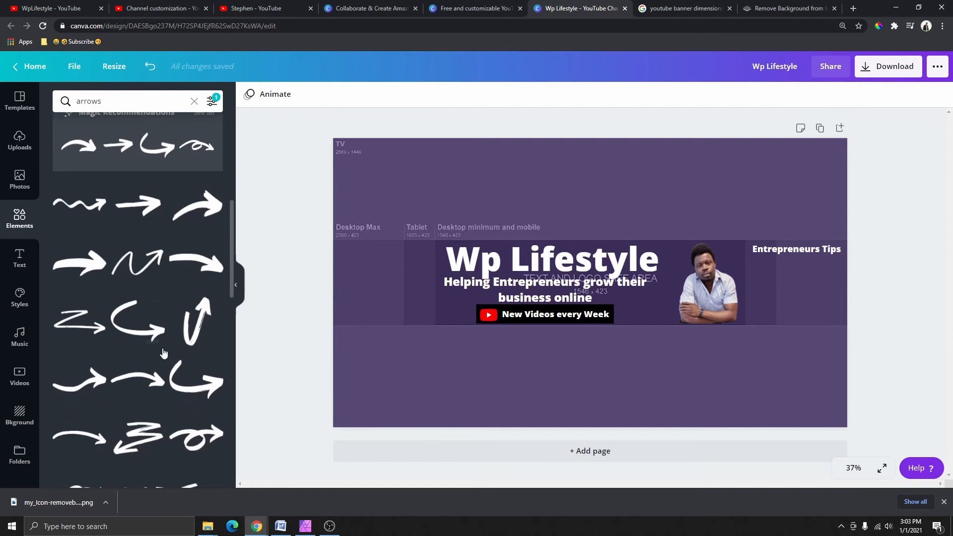
pyautogui.scroll(2, 149, 317)
pyautogui.click(146, 313)
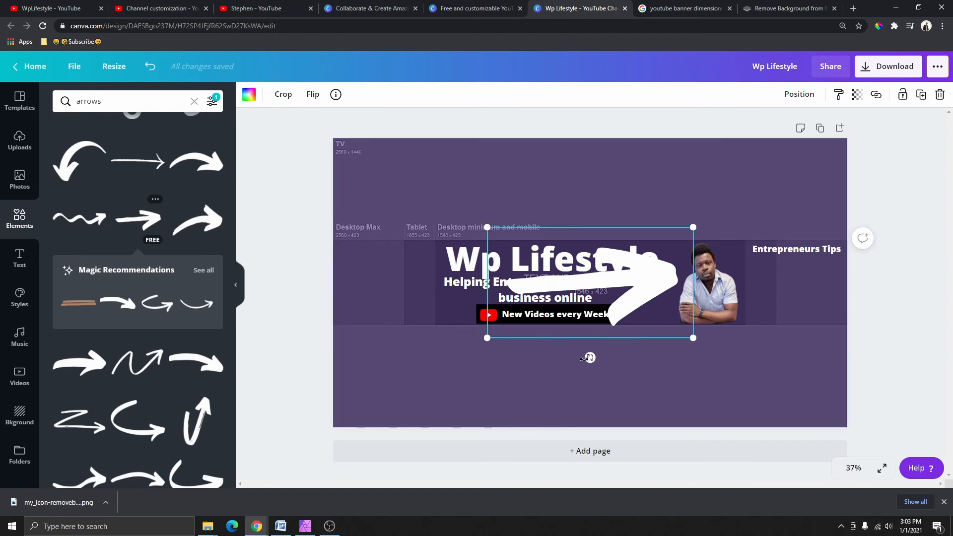
# - Rotate the arrow to point down, shrink it beneath "Entrepreneurs Tips", and colour both the arrow and that text black
pyautogui.moveTo(693, 405); pyautogui.dragTo(525, 347)
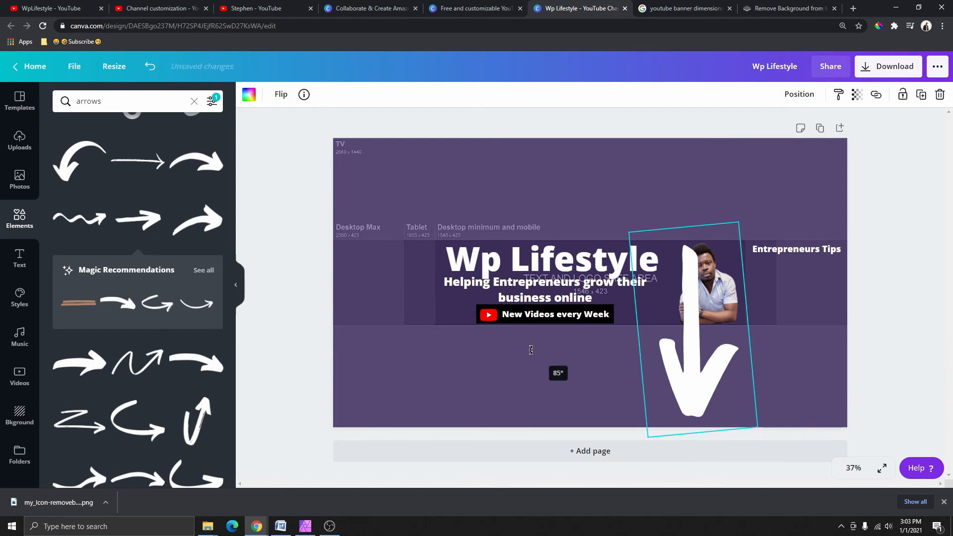
pyautogui.moveTo(647, 435); pyautogui.dragTo(794, 283)
pyautogui.click(764, 270)
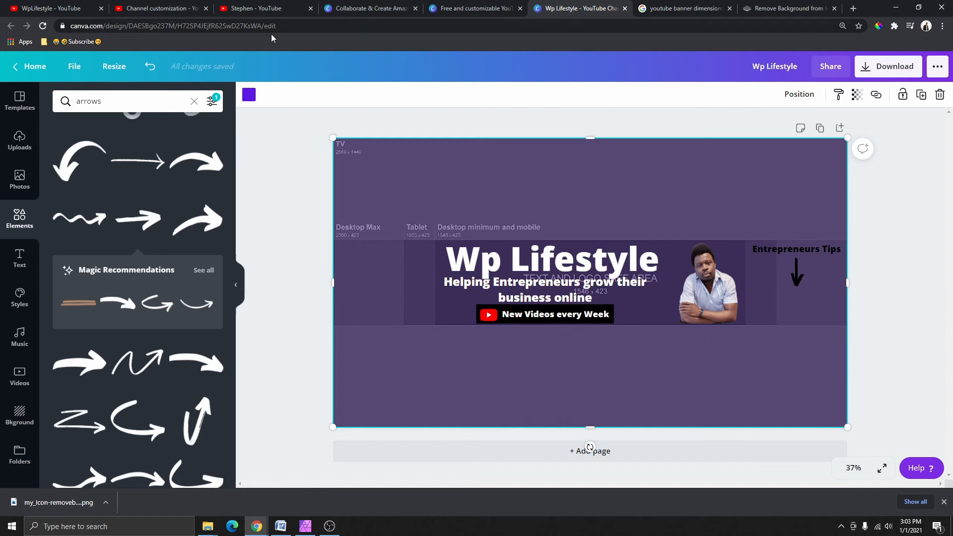
# - Review the existing YouTube channel banner and the channel customization page, and return to the Canva banner design
pyautogui.click(263, 8)
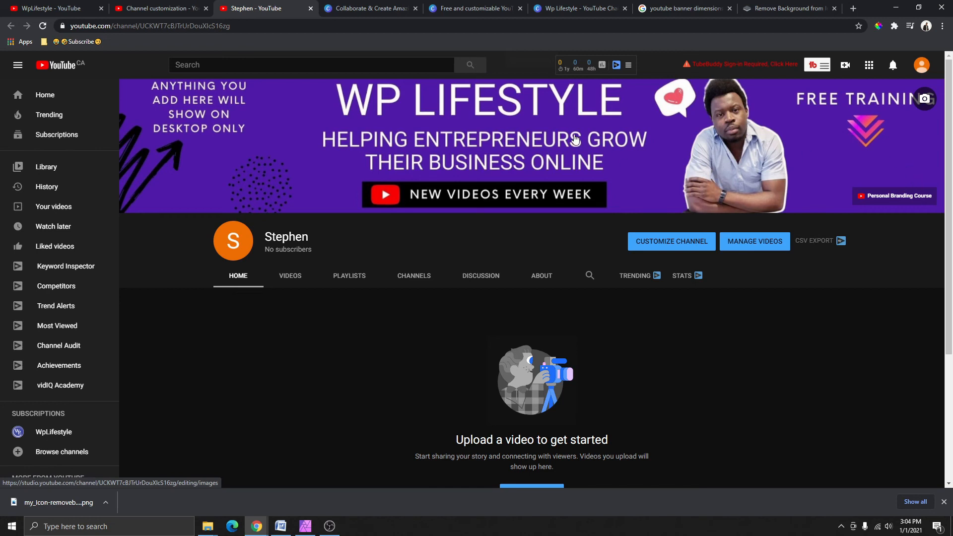
pyautogui.click(451, 8)
pyautogui.click(243, 9)
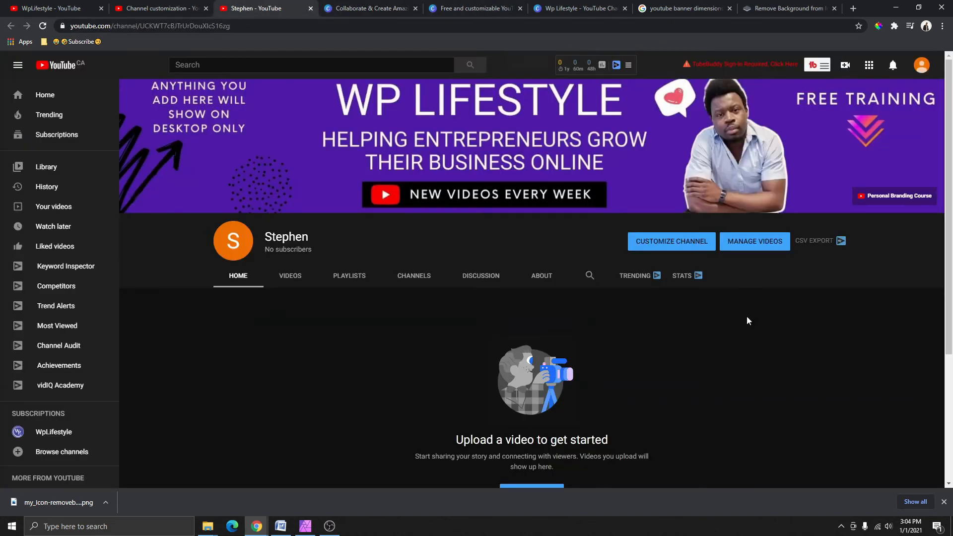
pyautogui.click(183, 8)
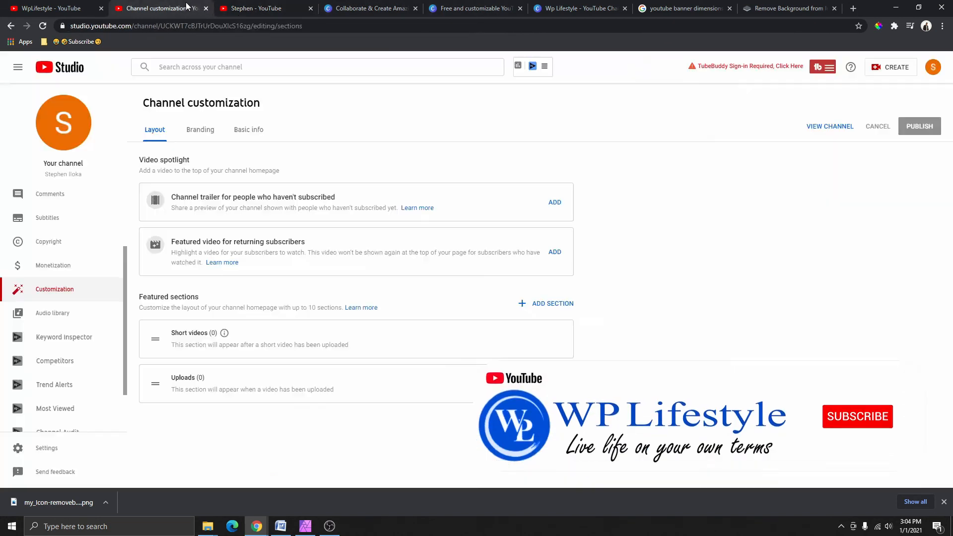
pyautogui.click(380, 9)
pyautogui.click(471, 11)
pyautogui.click(576, 8)
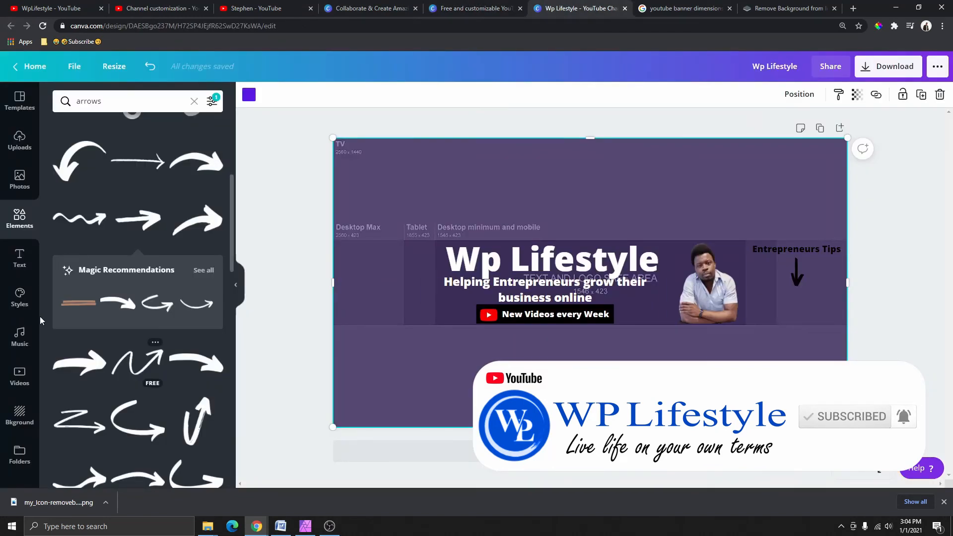
# - Search the elements for "dots" and add the circular cluster of small dots to the banner
pyautogui.click(194, 102)
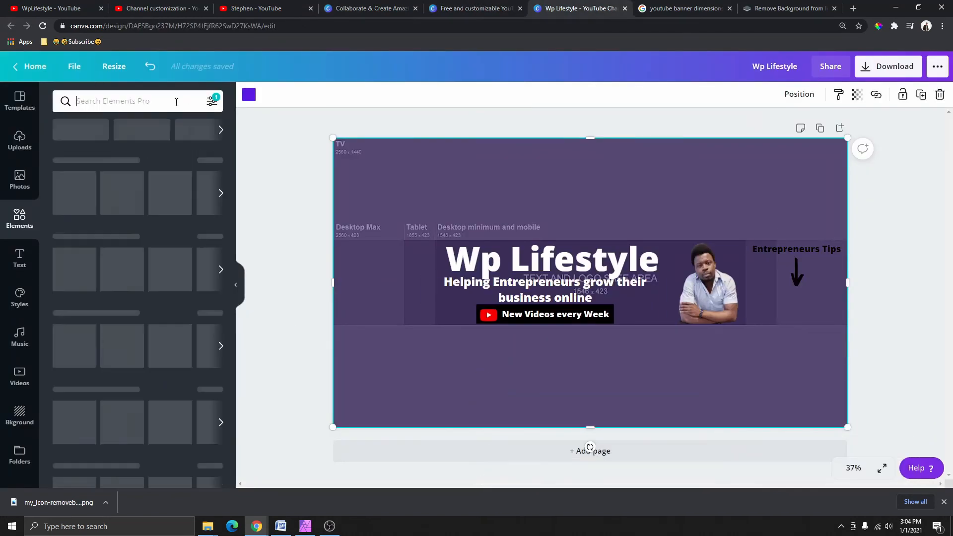
pyautogui.write('d')
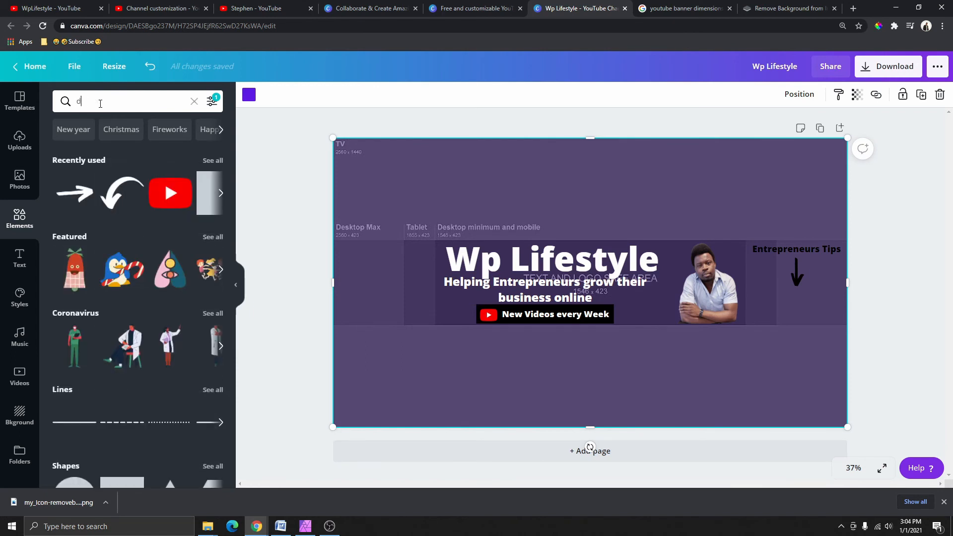
pyautogui.write('ots')
pyautogui.press('Return')
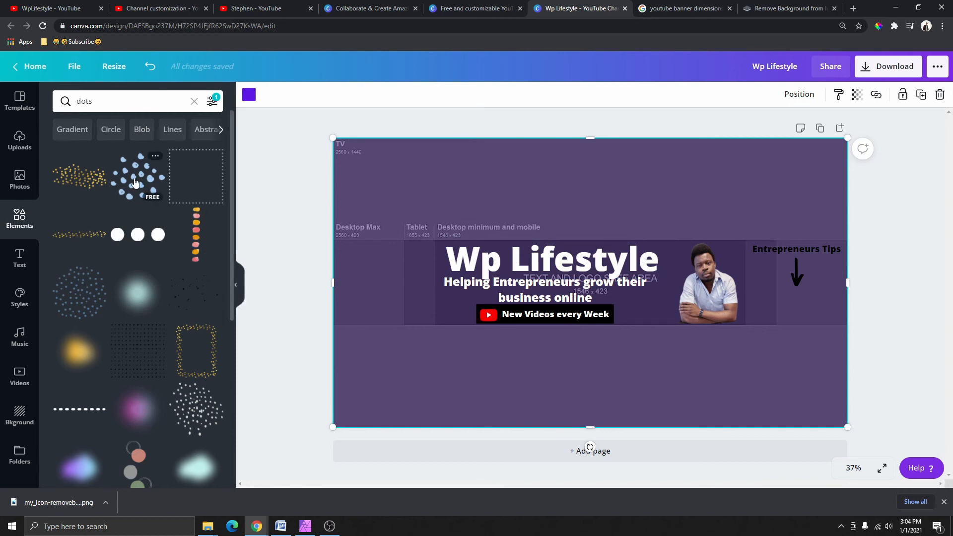
pyautogui.click(73, 301)
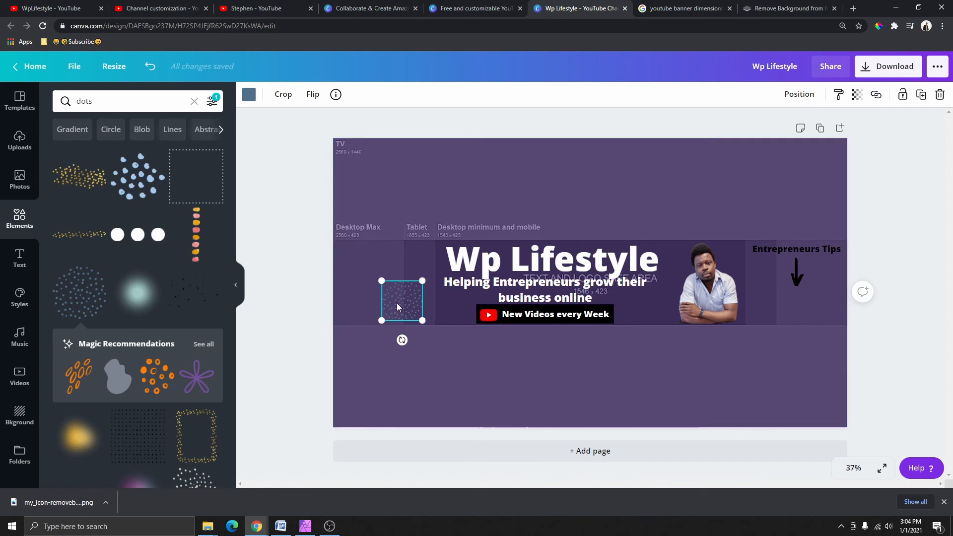
# - Place the dot cluster just outside the lower left of the text safe area and colour it white
pyautogui.moveTo(398, 303); pyautogui.dragTo(392, 300)
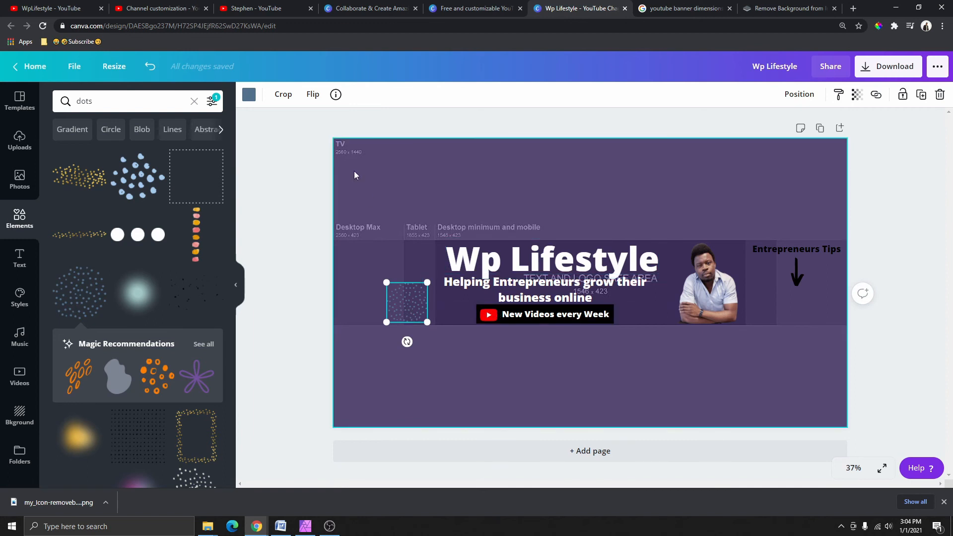
pyautogui.click(248, 94)
pyautogui.click(63, 203)
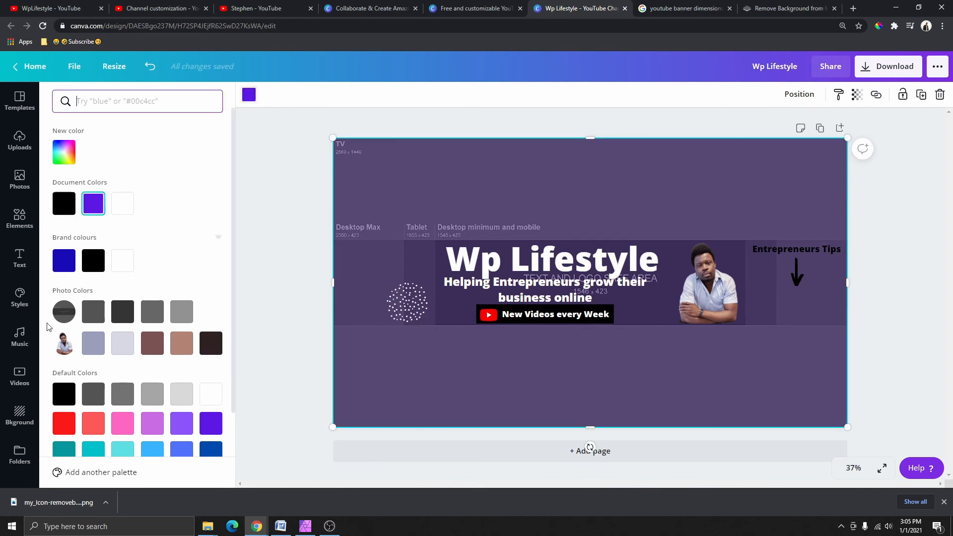
# - Search the elements for "zig", add the white zigzag scribble arrow, and fit it at the left edge of the desktop strip
pyautogui.click(20, 219)
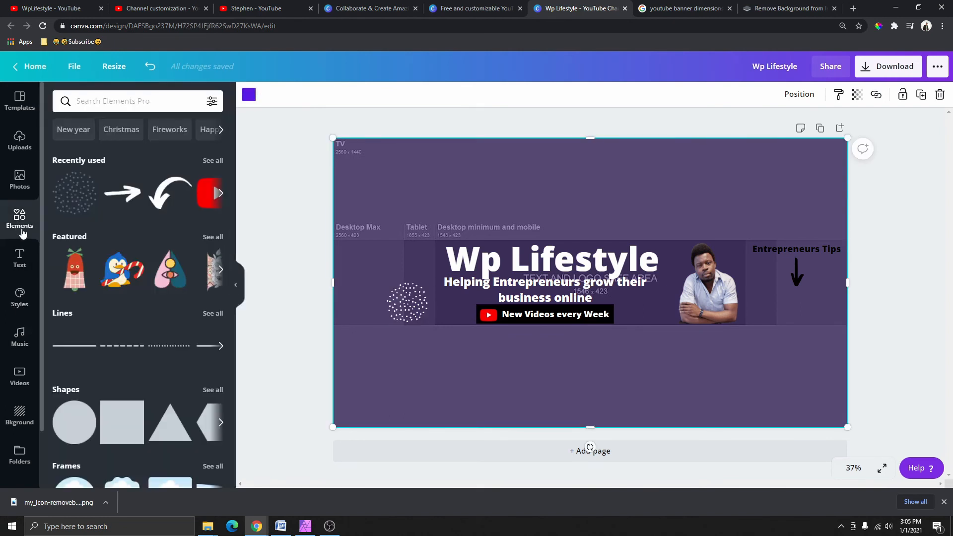
pyautogui.click(83, 99)
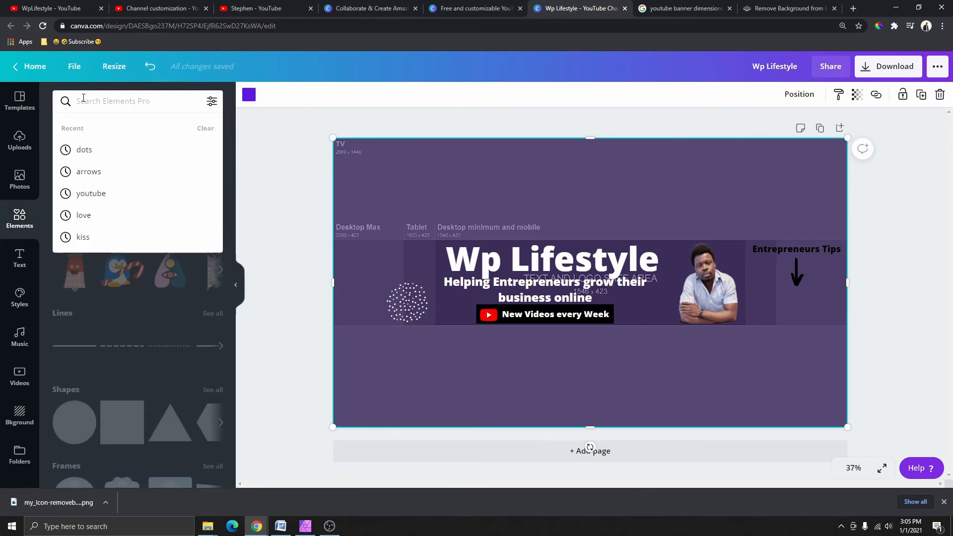
pyautogui.write('zig')
pyautogui.press('Return')
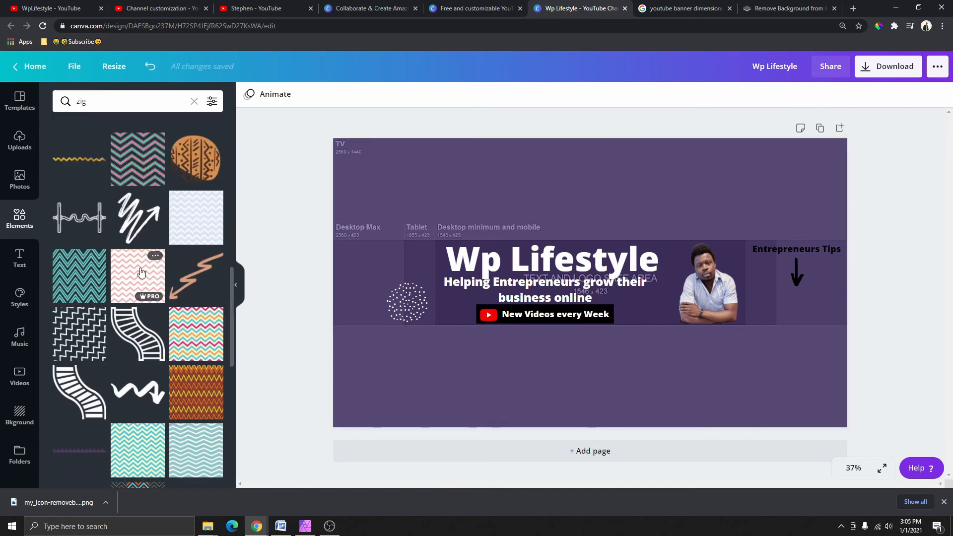
pyautogui.scroll(-9, 141, 271)
pyautogui.scroll(5, 144, 303)
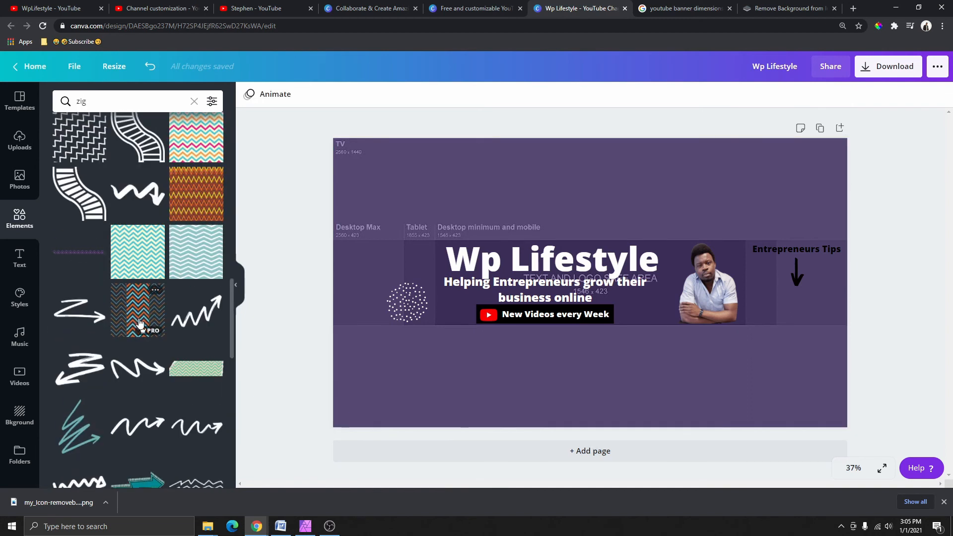
pyautogui.scroll(7, 140, 347)
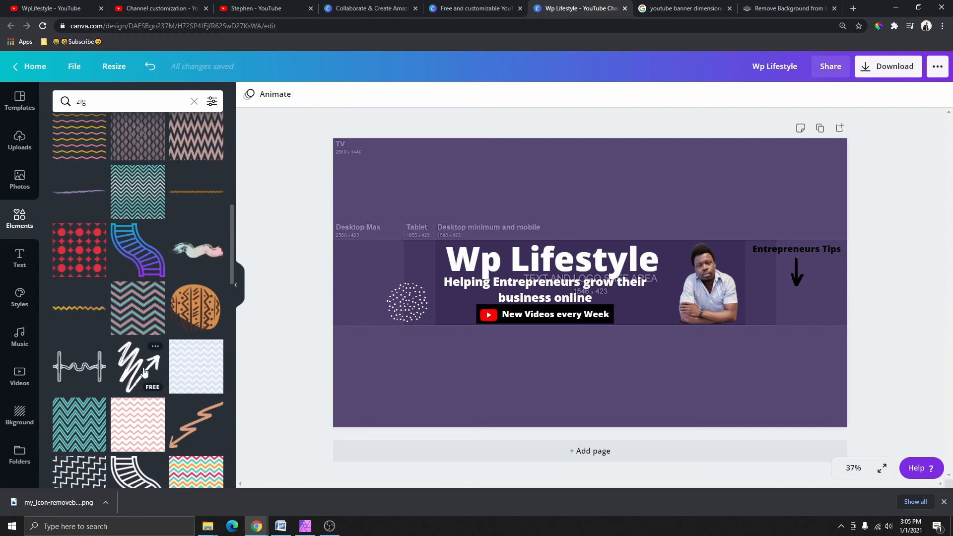
pyautogui.click(143, 371)
pyautogui.moveTo(612, 296)
pyautogui.mouseDown()
pyautogui.moveTo(396, 346)
pyautogui.moveTo(395, 309)
pyautogui.mouseUp()
pyautogui.moveTo(422, 355)
pyautogui.mouseDown()
pyautogui.moveTo(372, 290)
pyautogui.moveTo(336, 302)
pyautogui.moveTo(388, 251)
pyautogui.mouseUp()
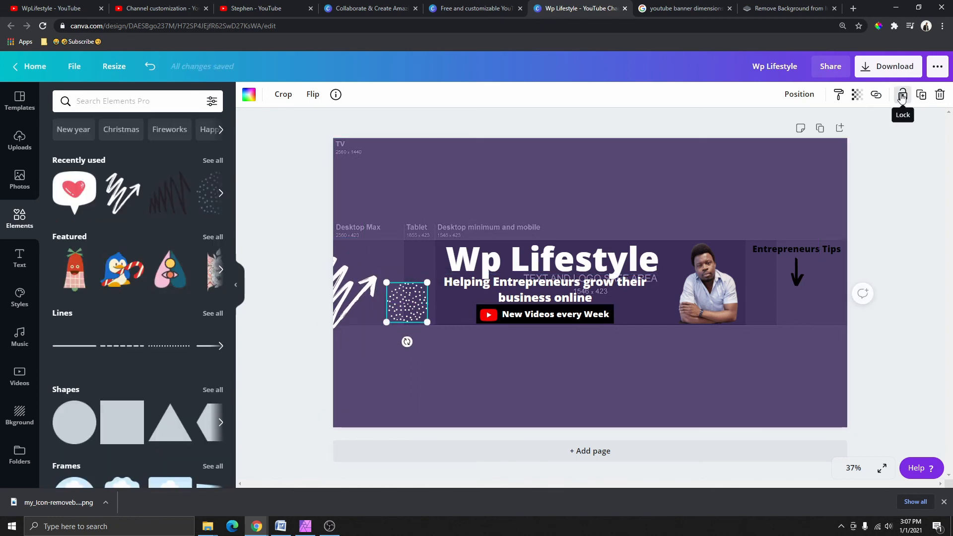
# - Duplicate the white dot cluster and move the copy to the upper left of the portrait
pyautogui.click(920, 95)
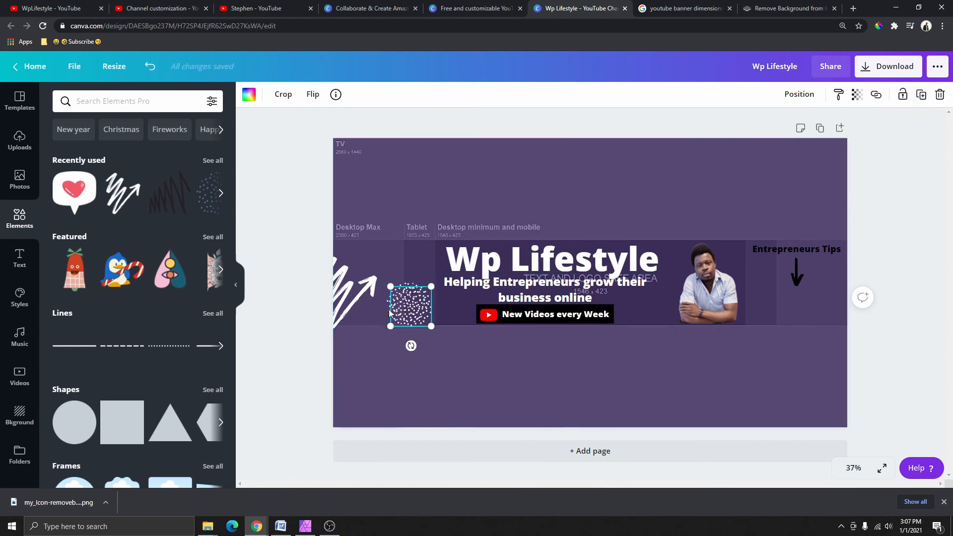
pyautogui.moveTo(394, 311); pyautogui.dragTo(671, 254)
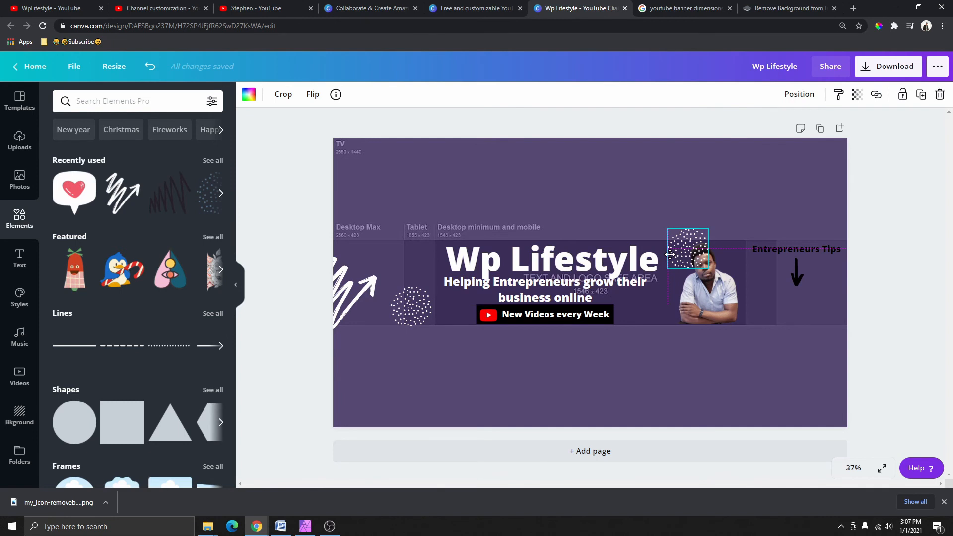
pyautogui.moveTo(669, 254); pyautogui.dragTo(669, 254)
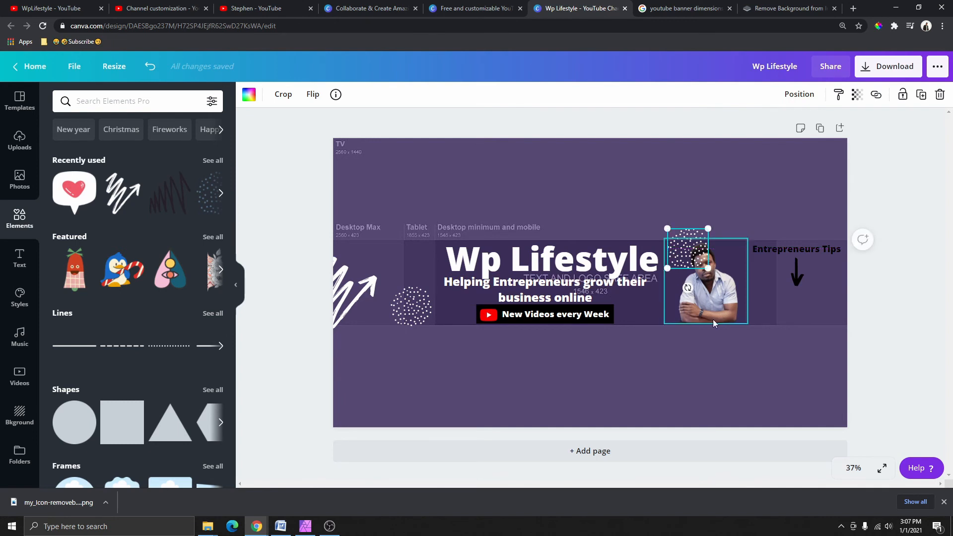
# - Send the copied dot cluster backward behind the portrait
pyautogui.click(797, 99)
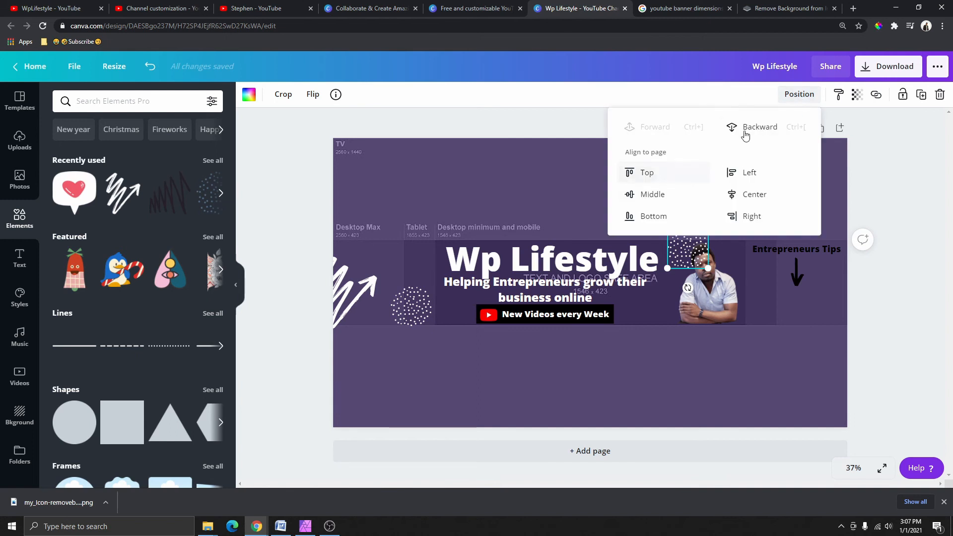
pyautogui.click(761, 128)
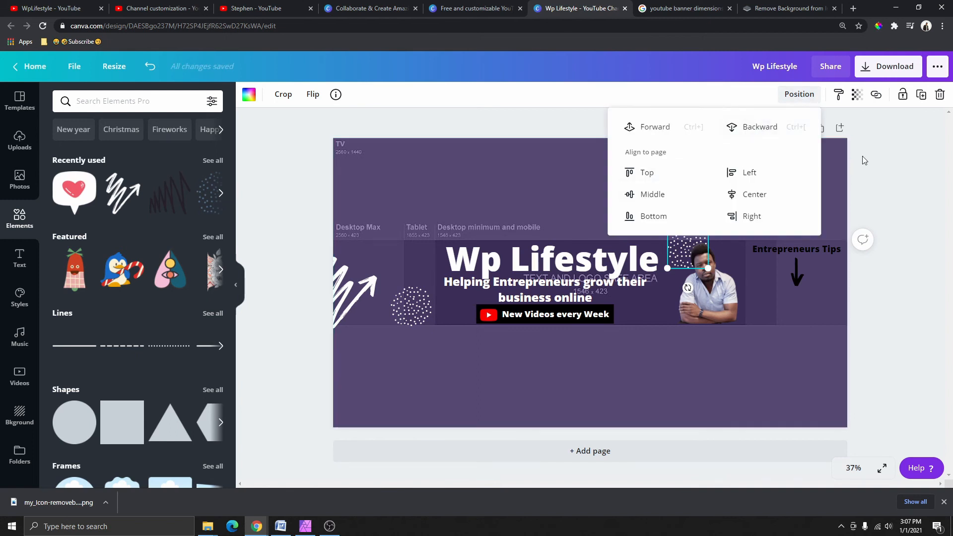
pyautogui.click(879, 151)
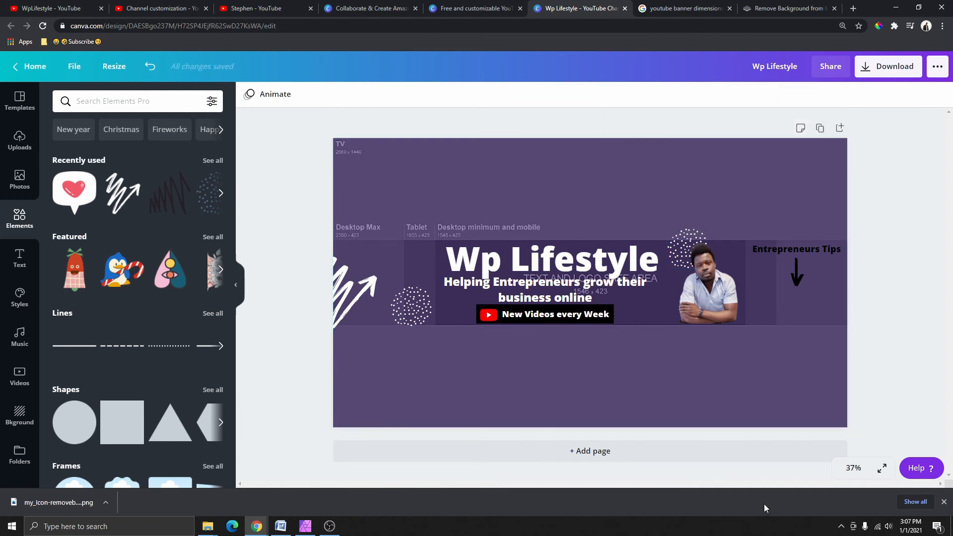
# - Undo the last change and set the purple background rectangle's transparency to 100
pyautogui.hotkey('ctrl', 'z')
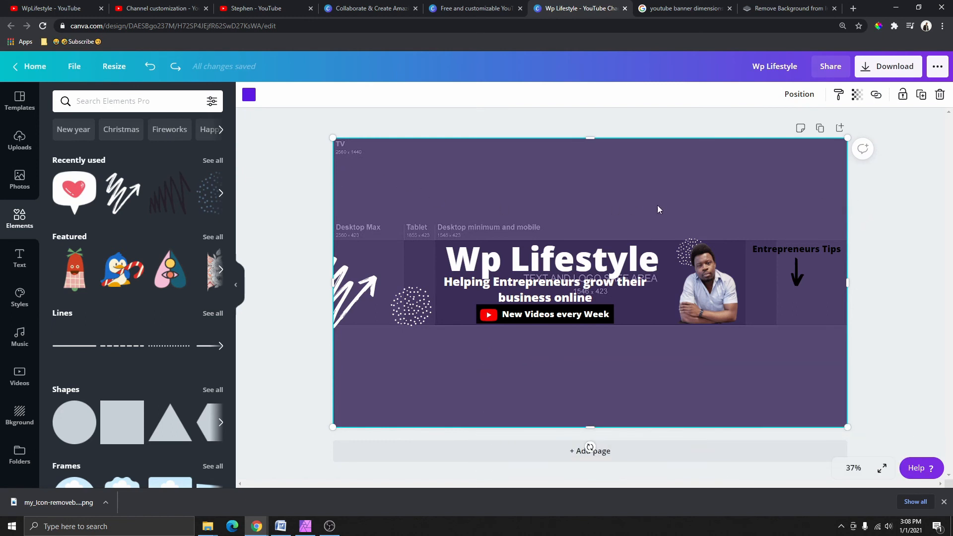
pyautogui.click(857, 94)
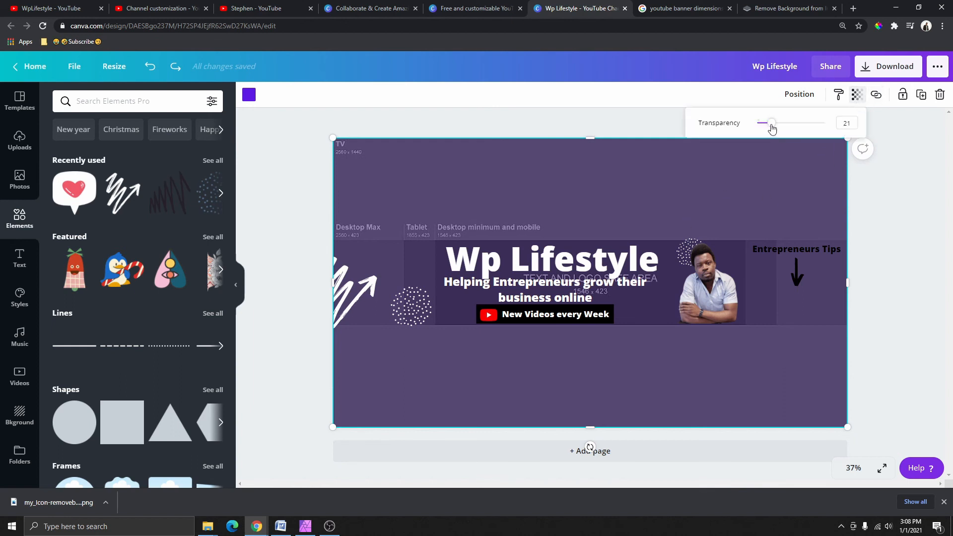
pyautogui.moveTo(772, 124); pyautogui.dragTo(839, 124)
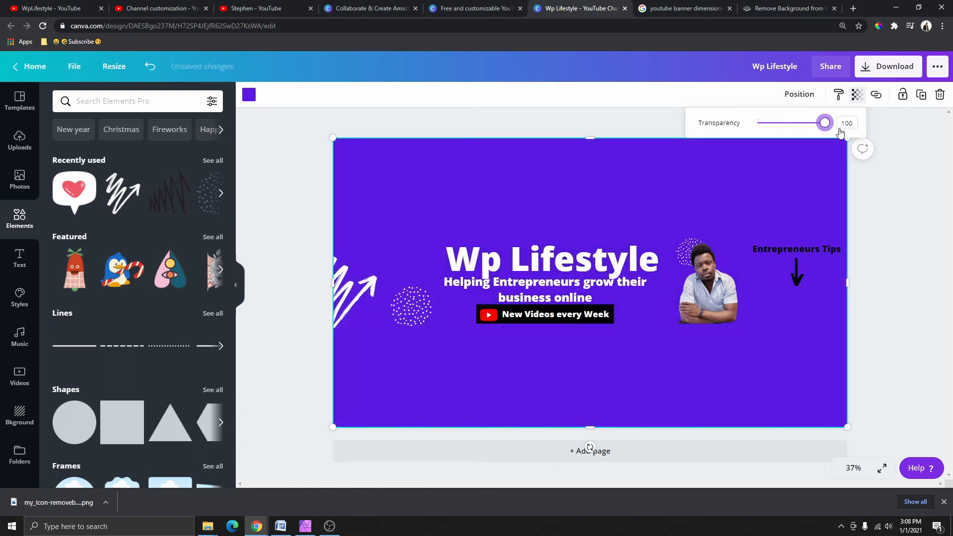
pyautogui.click(890, 277)
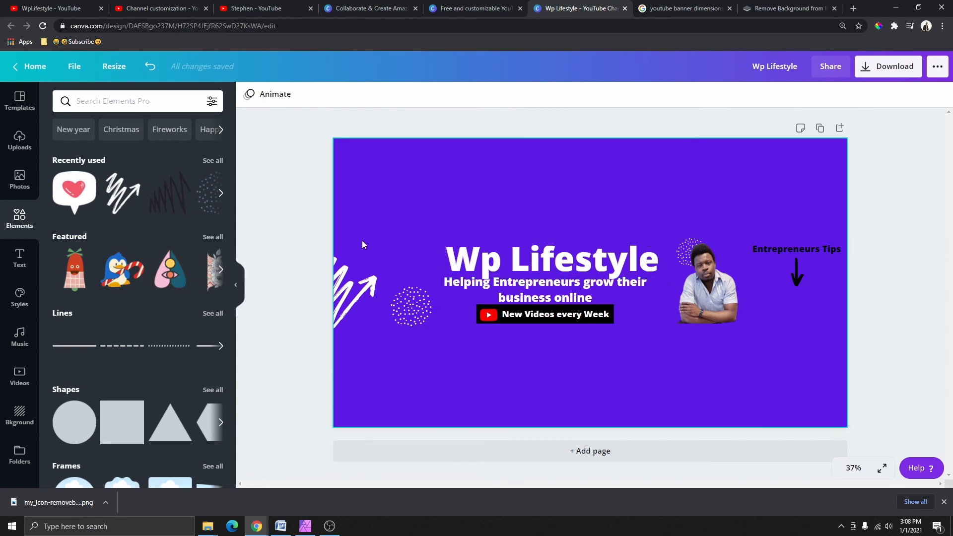
# - Narrow the purple rectangle to reach and delete the banner dimensions template behind it, and stretch the rectangle back to full page width
pyautogui.click(351, 230)
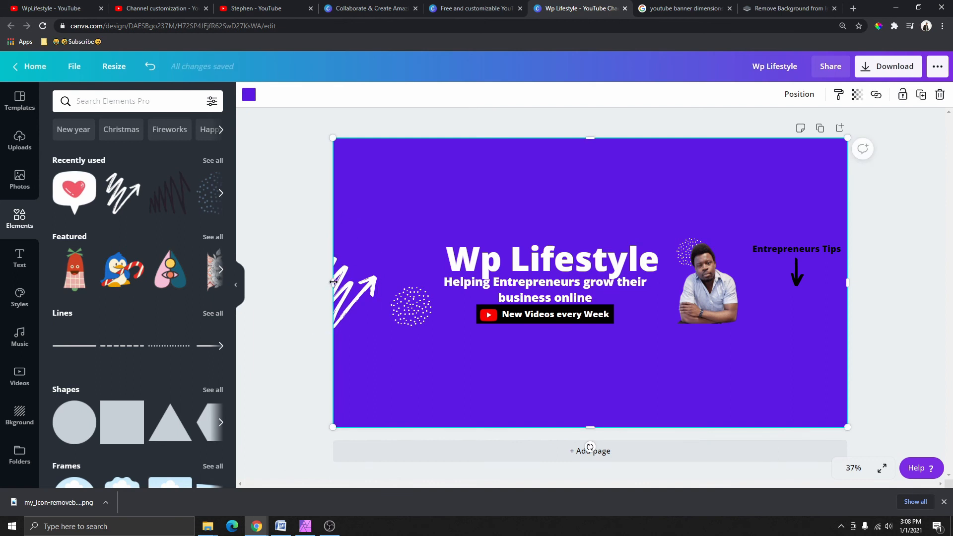
pyautogui.moveTo(332, 283); pyautogui.dragTo(376, 281)
pyautogui.click(347, 199)
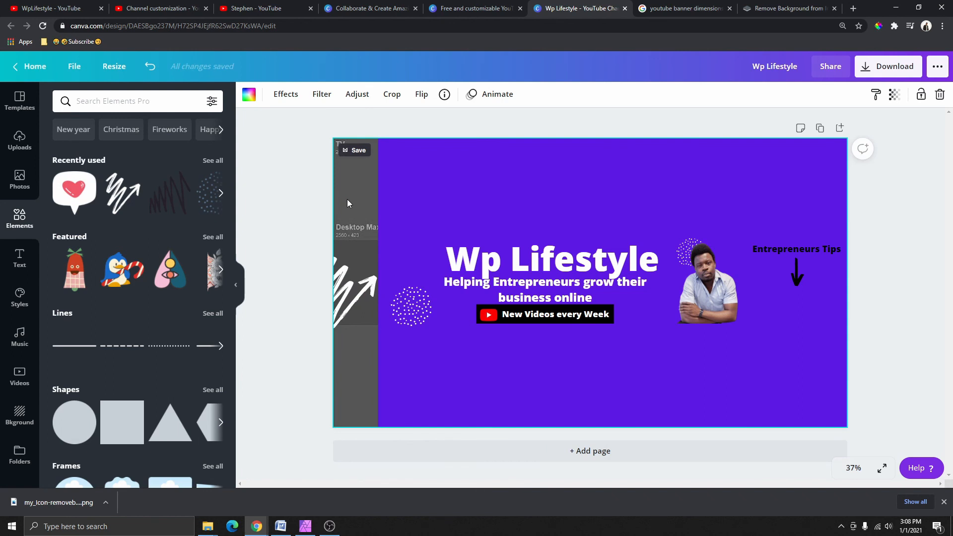
pyautogui.press('Delete')
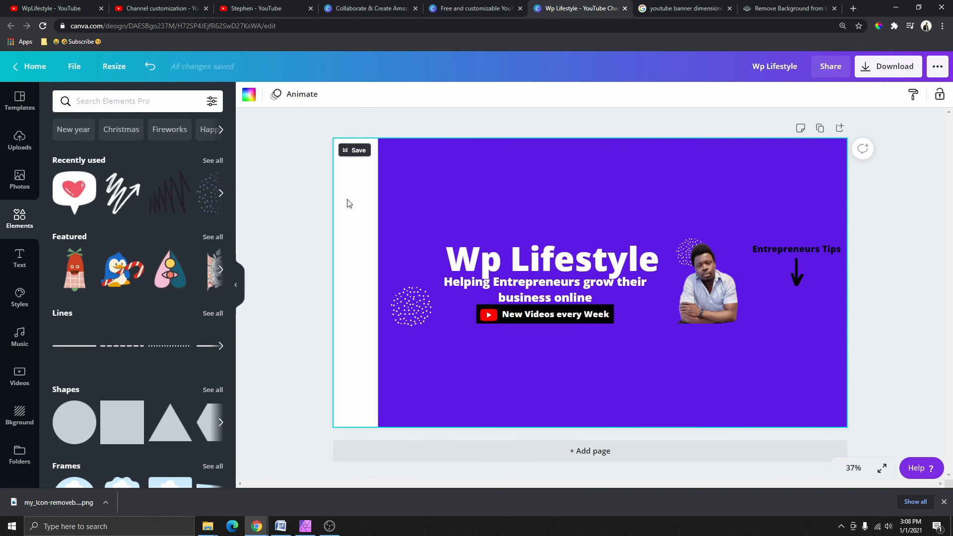
pyautogui.click(412, 210)
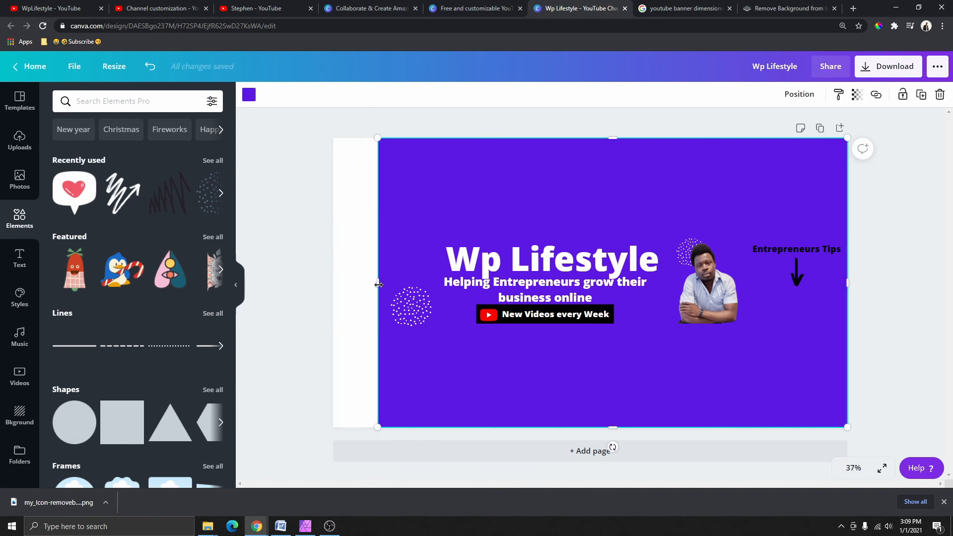
pyautogui.moveTo(367, 285); pyautogui.dragTo(332, 284)
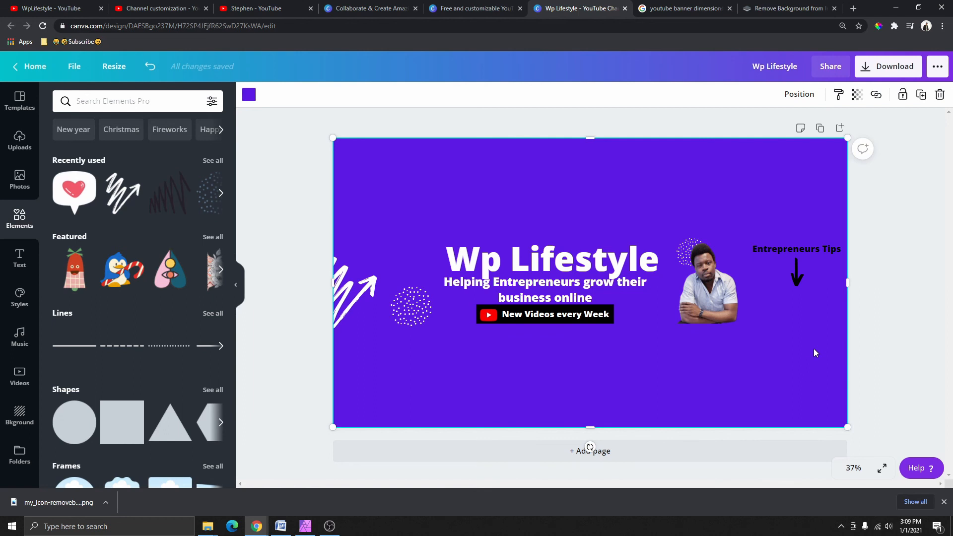
# - Download the finished banner as a PNG at size 1
pyautogui.click(896, 69)
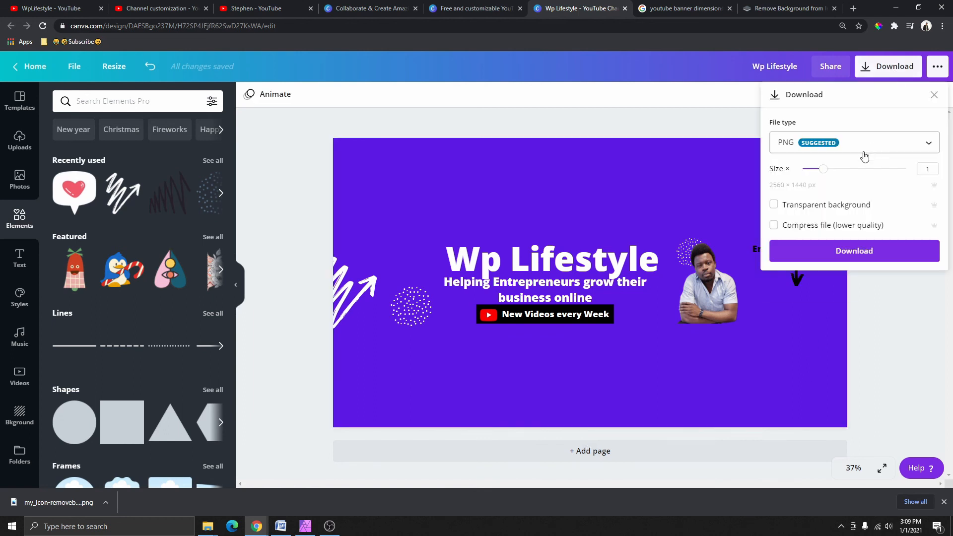
pyautogui.click(852, 254)
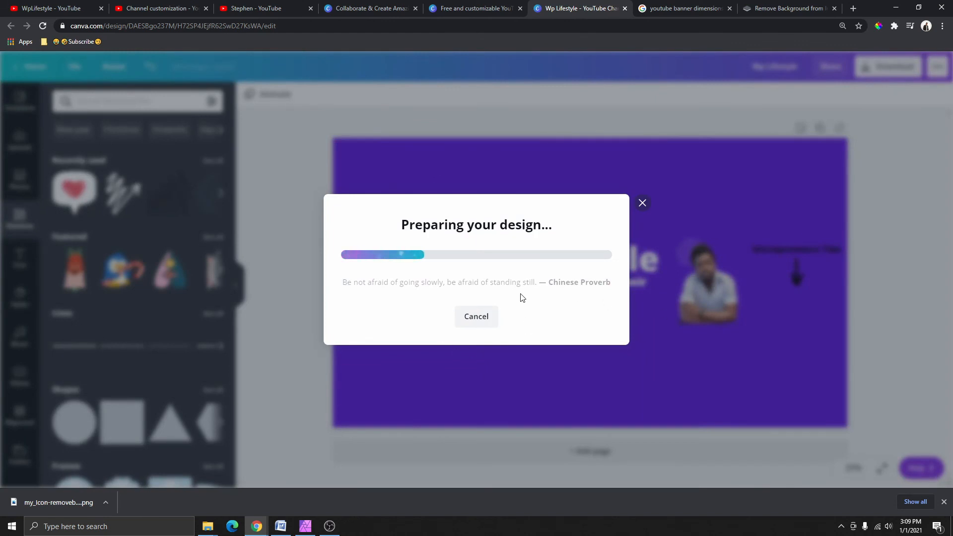
pyautogui.click(263, 8)
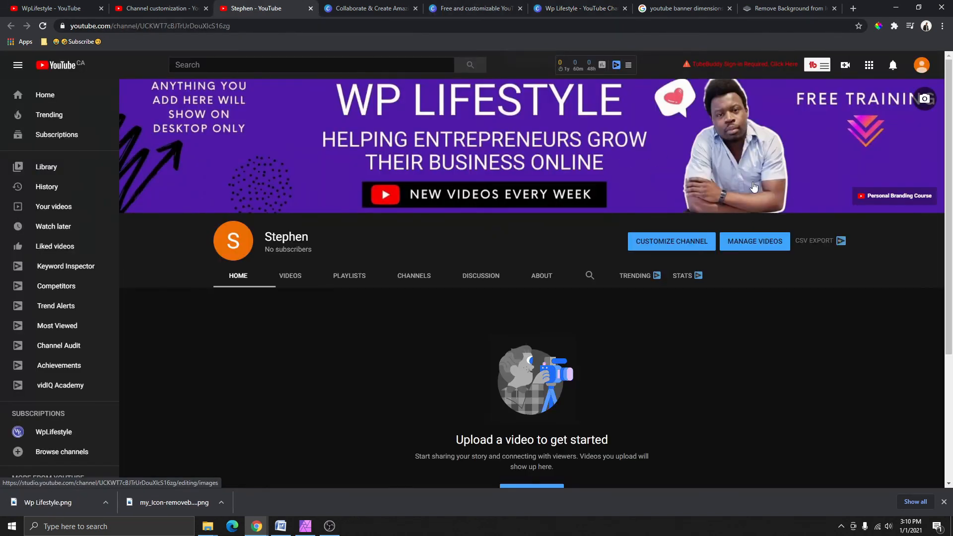
pyautogui.click(922, 66)
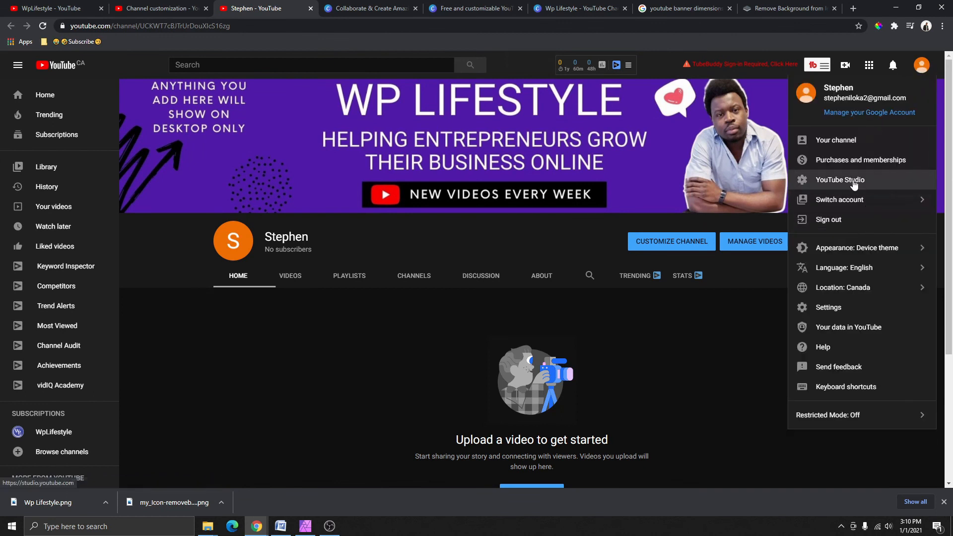
pyautogui.click(853, 181)
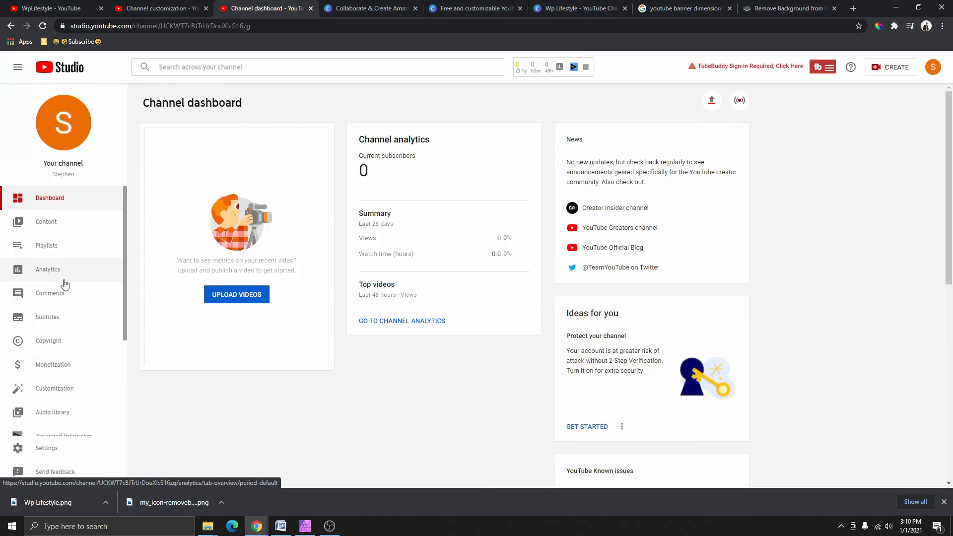
pyautogui.scroll(-3, 63, 283)
pyautogui.scroll(3, 69, 318)
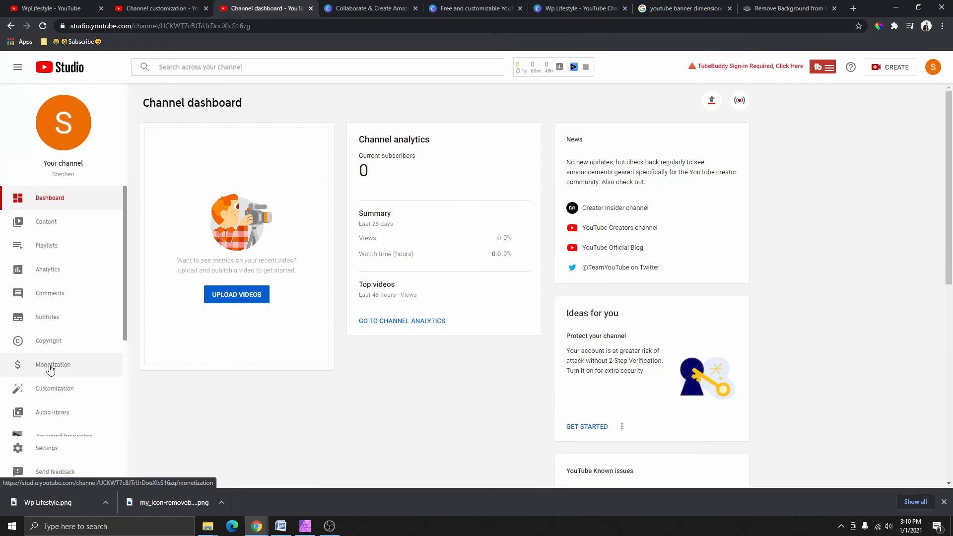
pyautogui.click(58, 392)
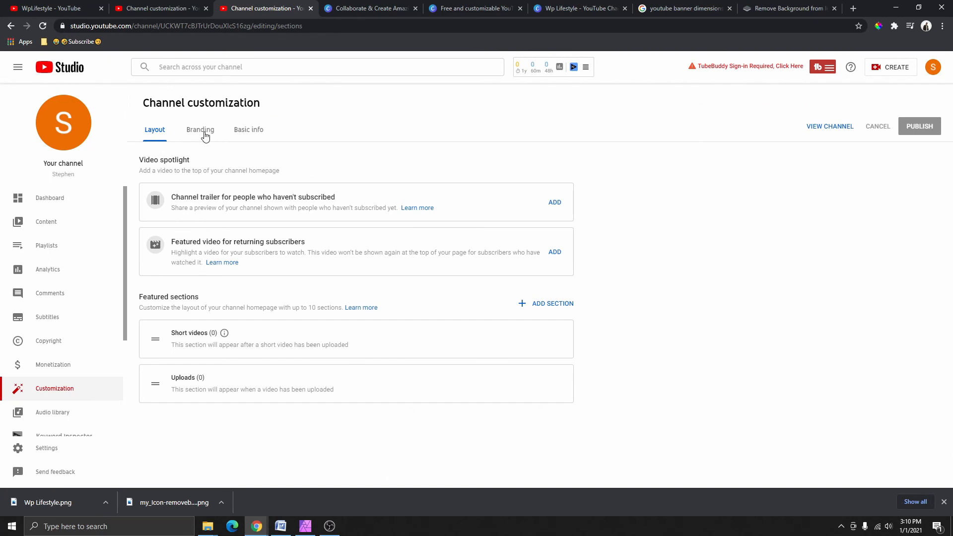
pyautogui.click(205, 137)
pyautogui.scroll(-1, 298, 278)
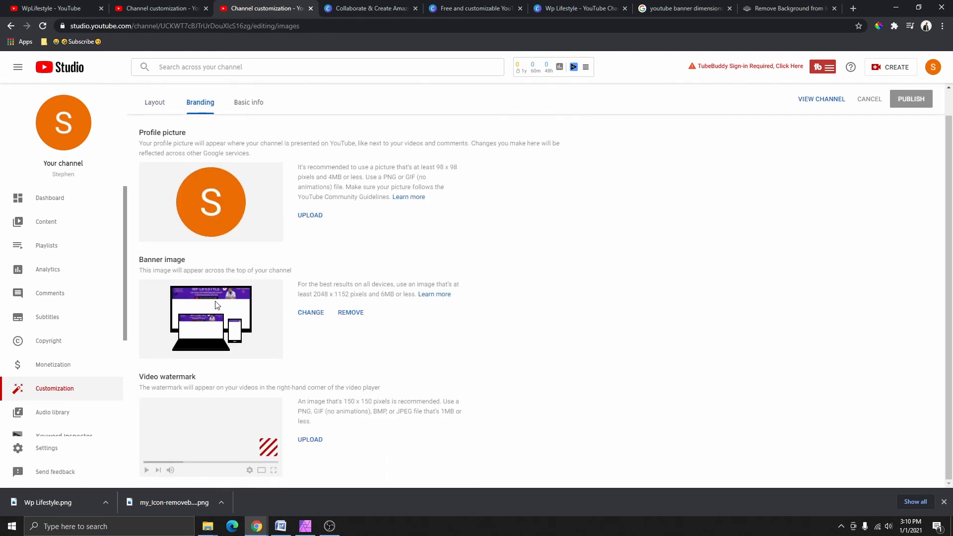
# - Remove the current banner image, upload the Wp Lifestyle image in its place with the proposed crop, and publish the change
pyautogui.click(350, 314)
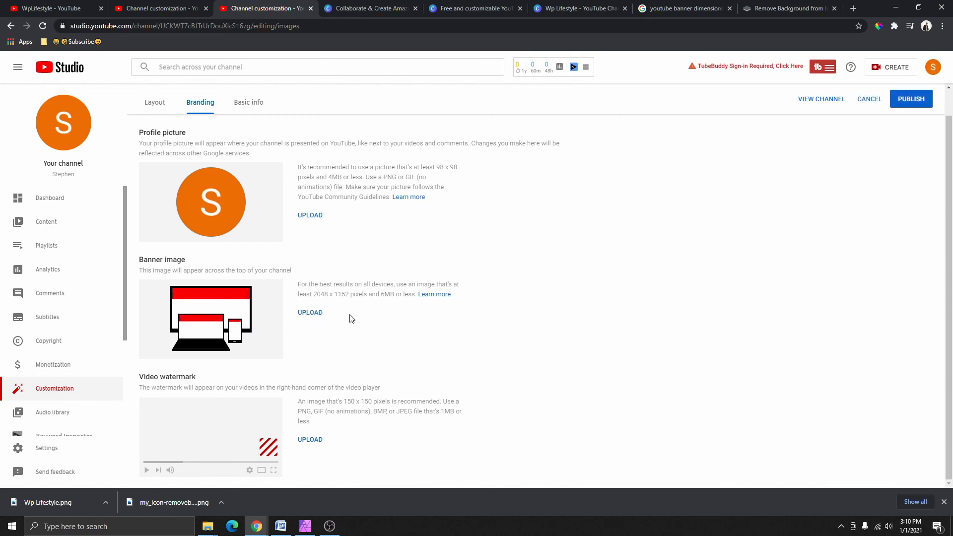
pyautogui.click(311, 314)
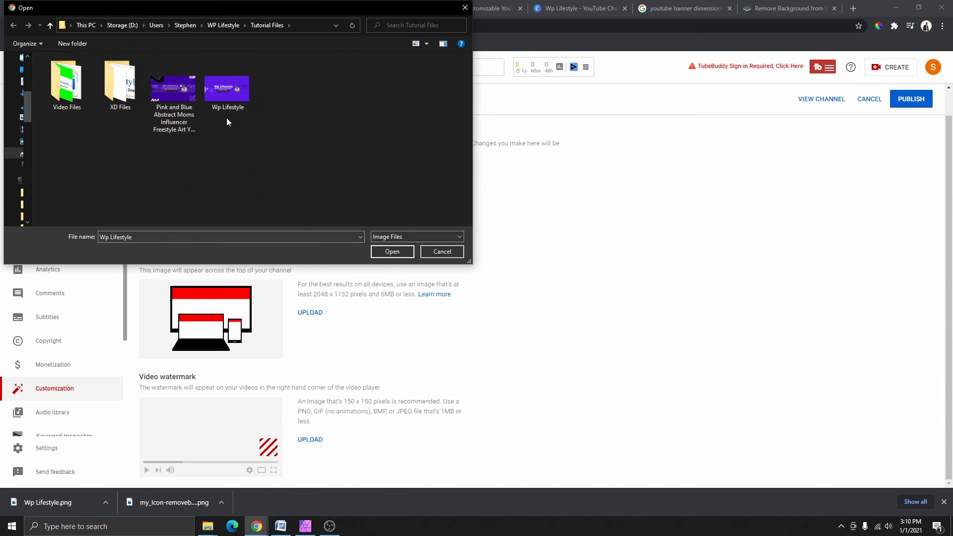
pyautogui.click(230, 94)
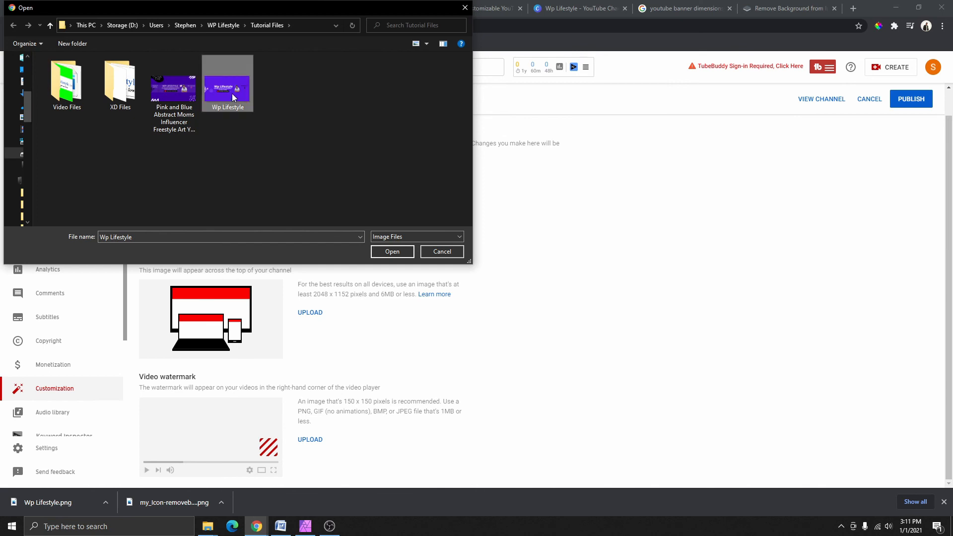
pyautogui.click(394, 255)
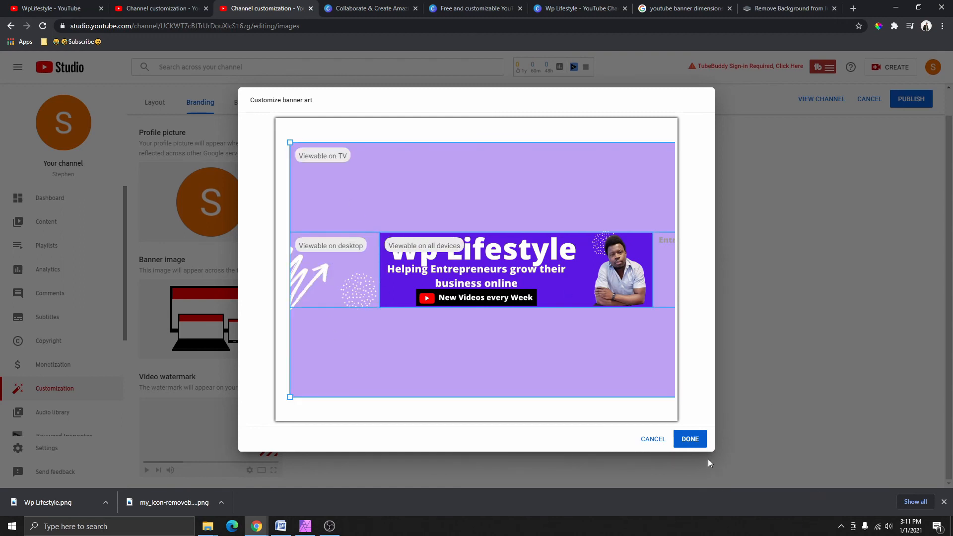
pyautogui.click(690, 439)
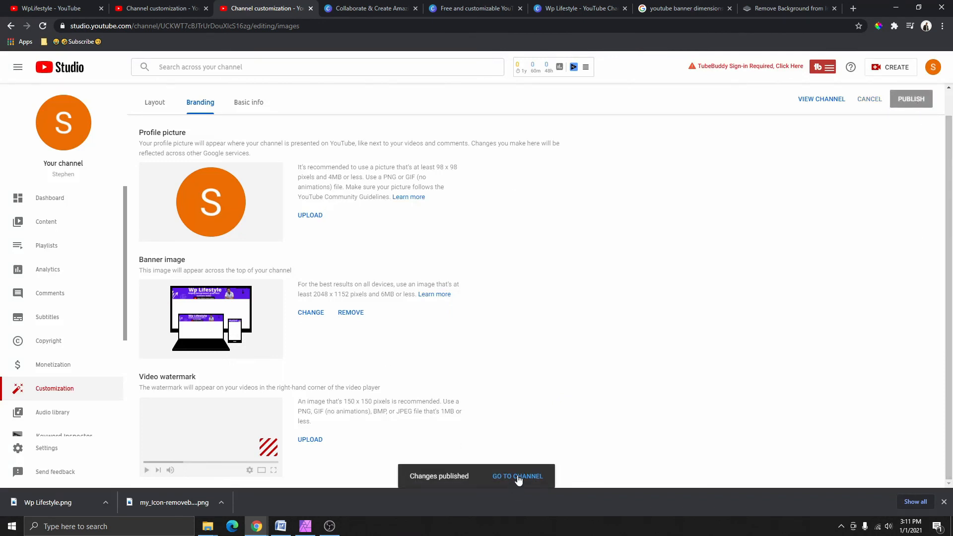
# - Go to the channel page and examine how the new banner looks on desktop
pyautogui.click(522, 476)
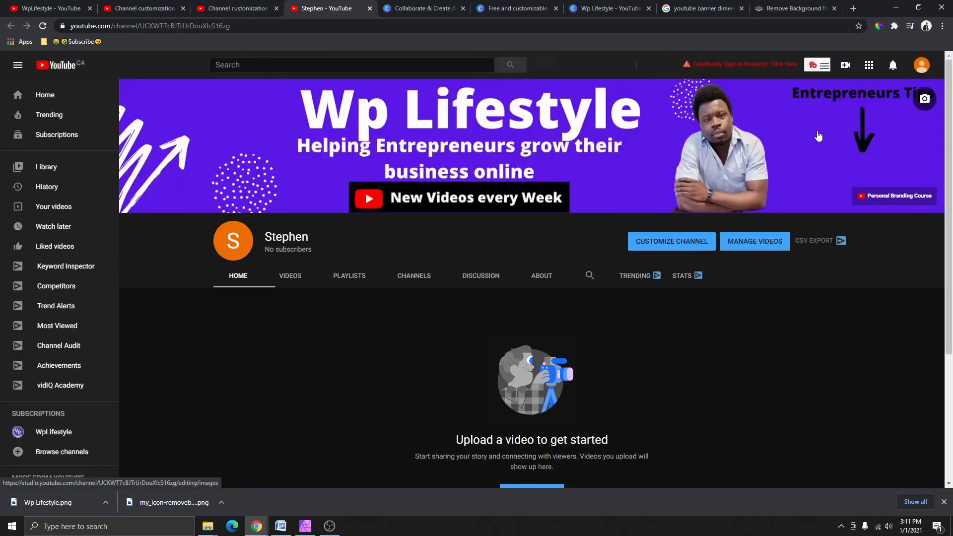
pyautogui.scroll(-4, 818, 132)
pyautogui.scroll(4, 778, 193)
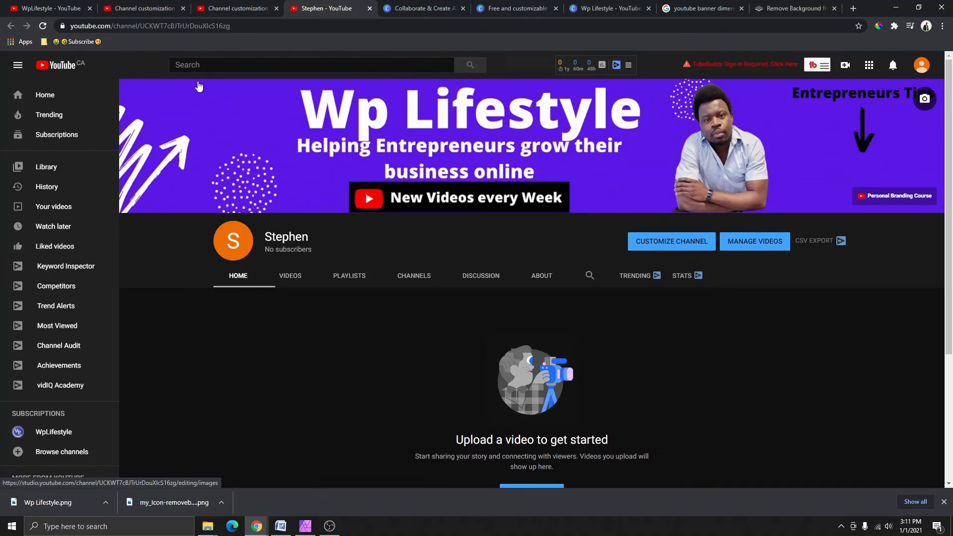